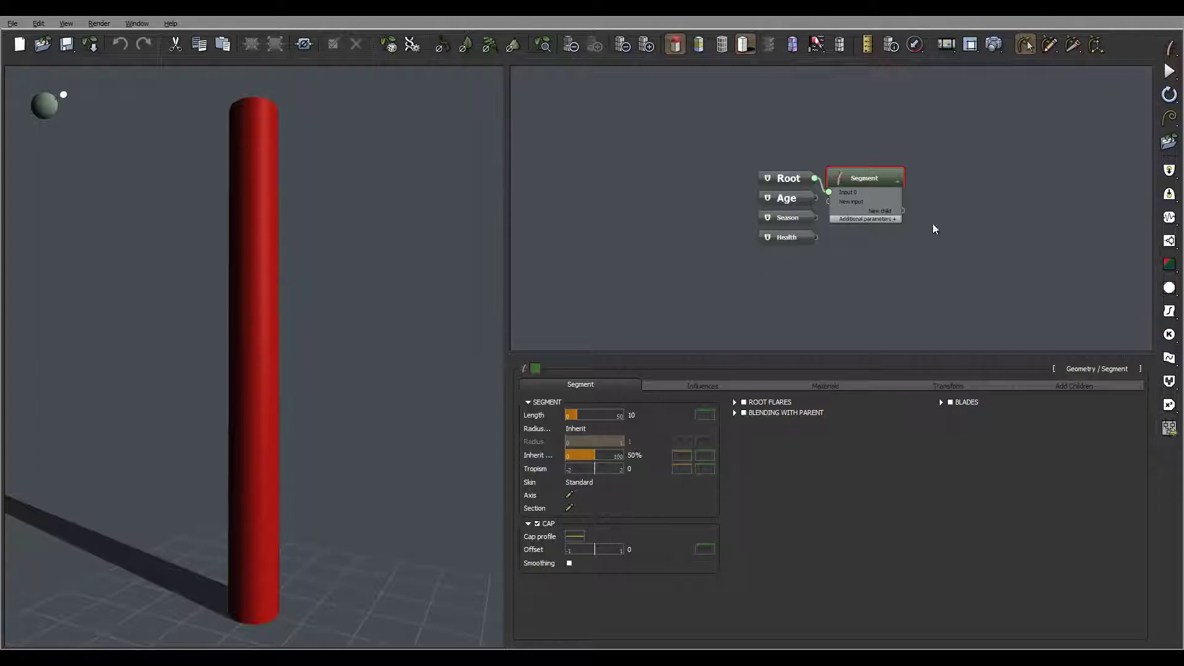
- Rename the Segment node connected to Root as Brench and color it orange (RGB 253, 133, 30)
middle_drag(933, 229, 779, 218)
double_click(724, 159)
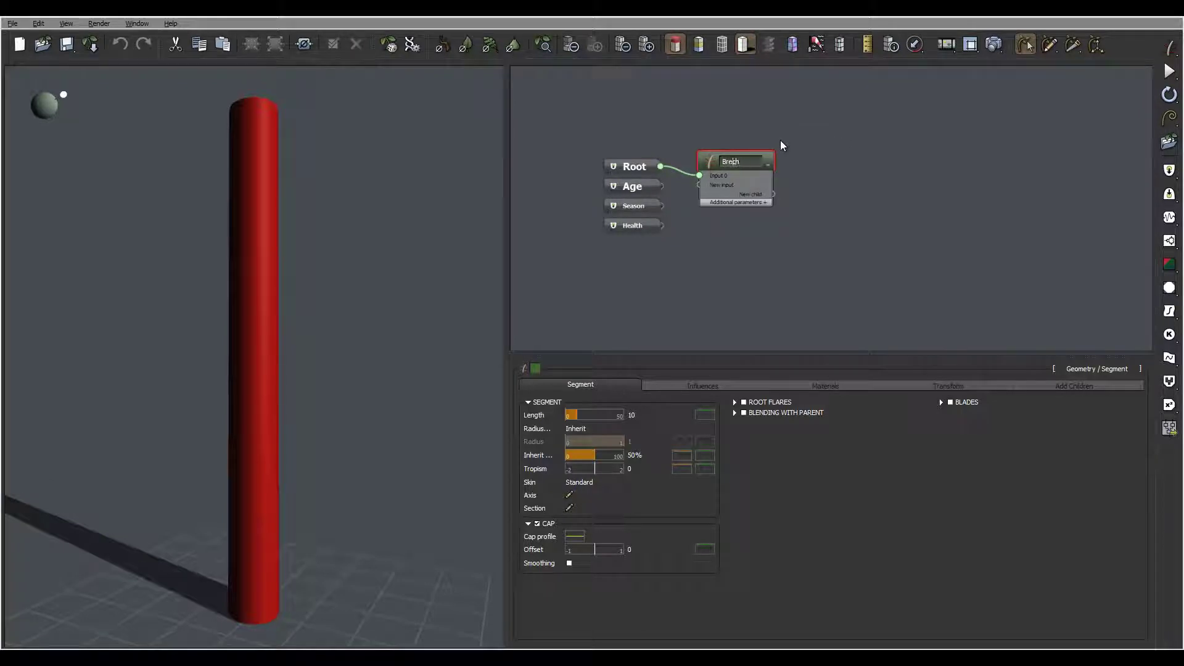
key(Return)
click(535, 369)
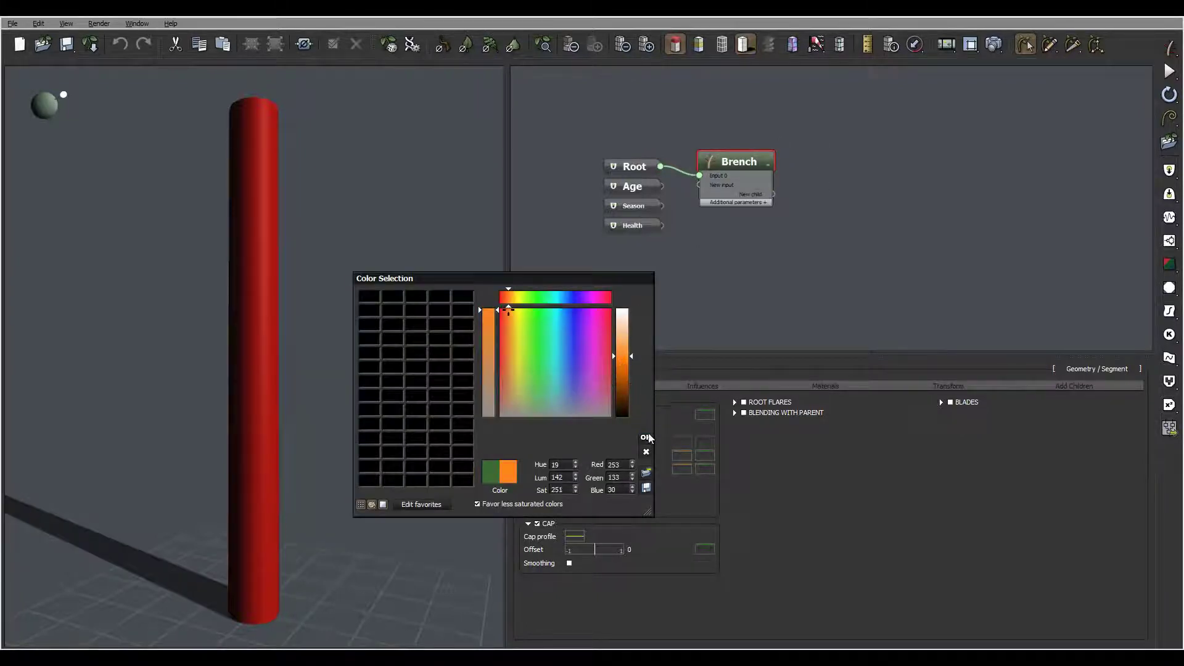
click(646, 437)
click(872, 172)
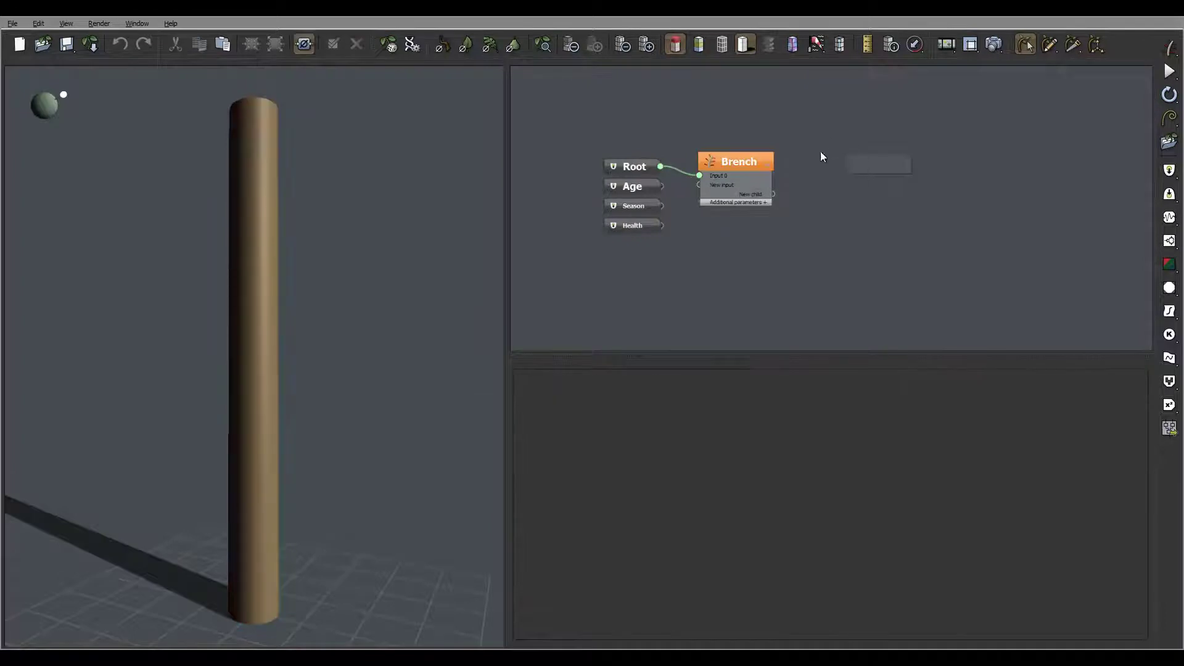
- Add a second Segment geometry node to the graph and name it Leaf
right_click(872, 166)
mouse_move(907, 165)
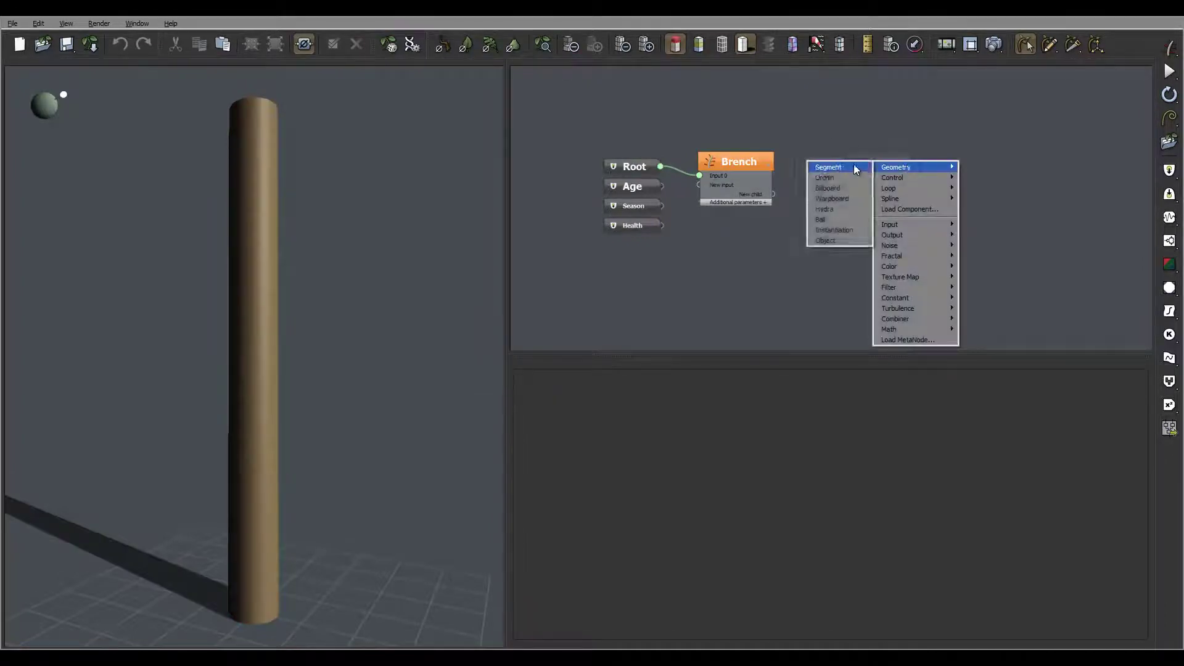
click(868, 167)
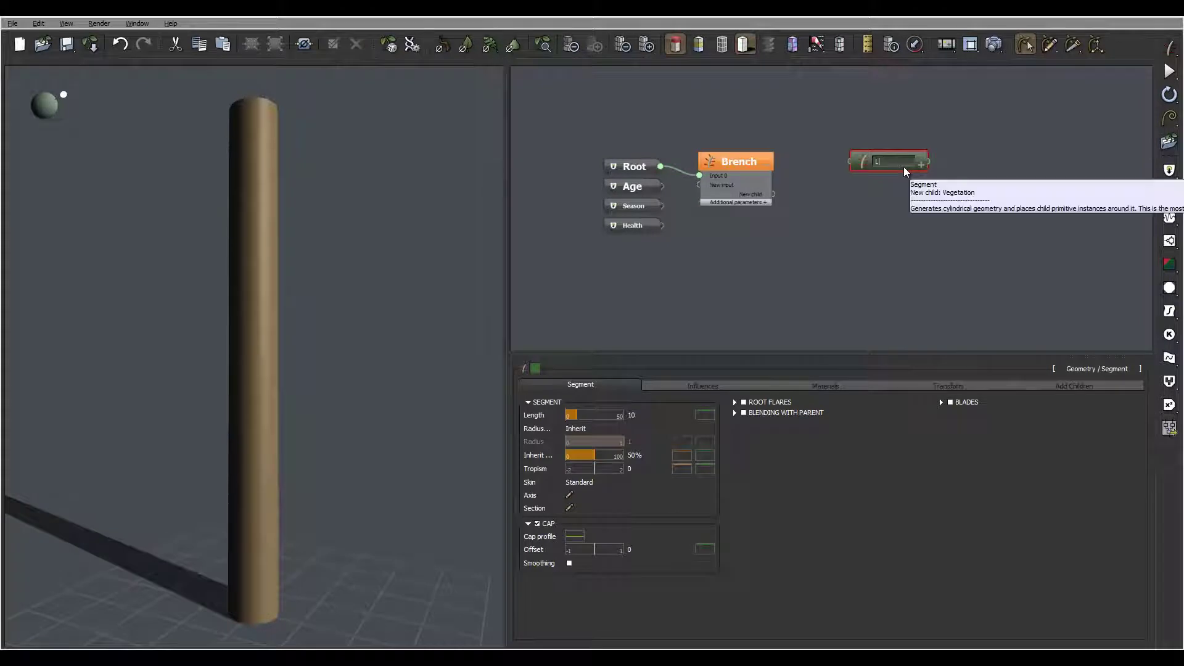
text(Leaf)
key(Return)
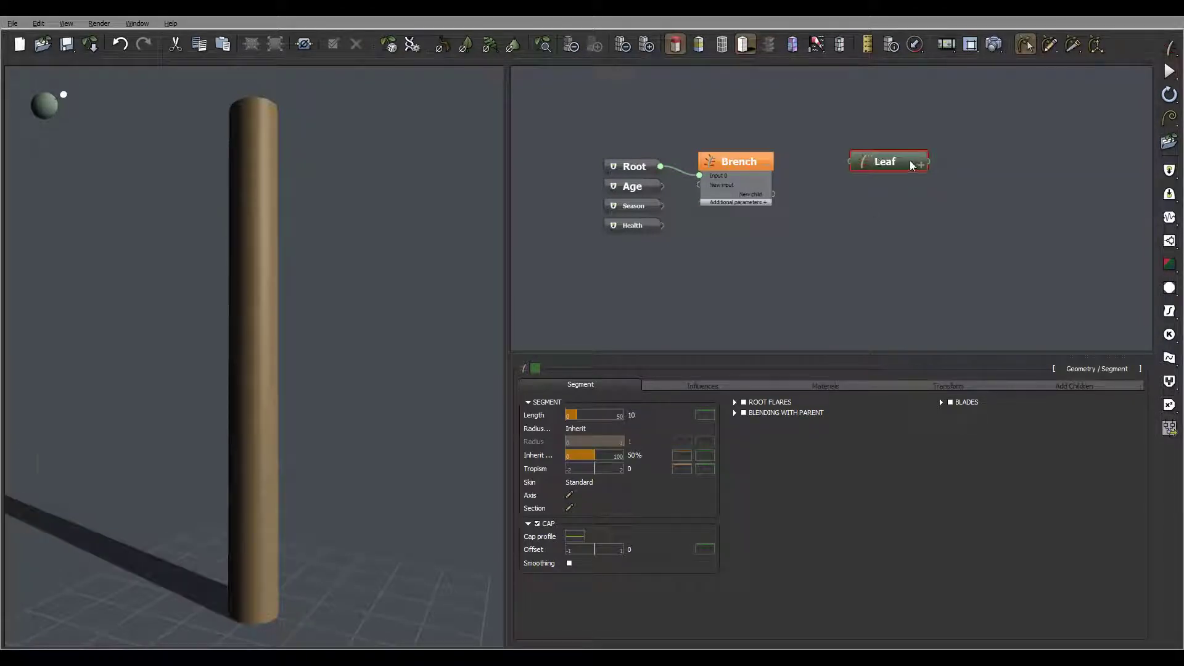
- Color the Leaf node green and connect its input to the New child output of Brench
click(535, 368)
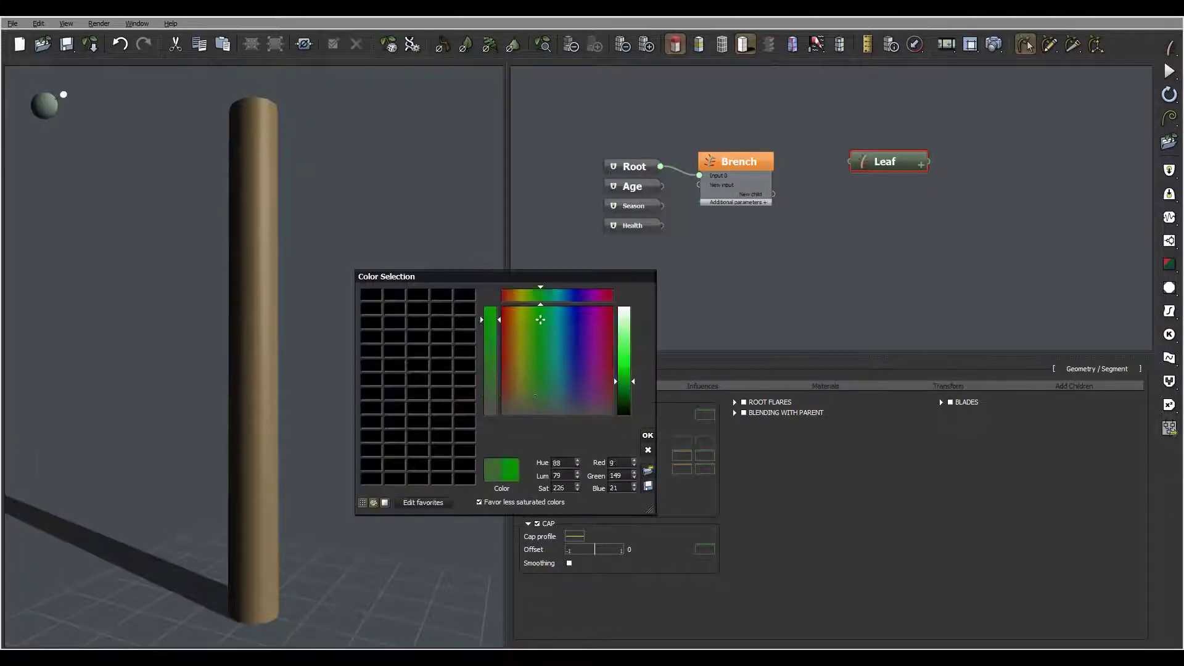
click(648, 435)
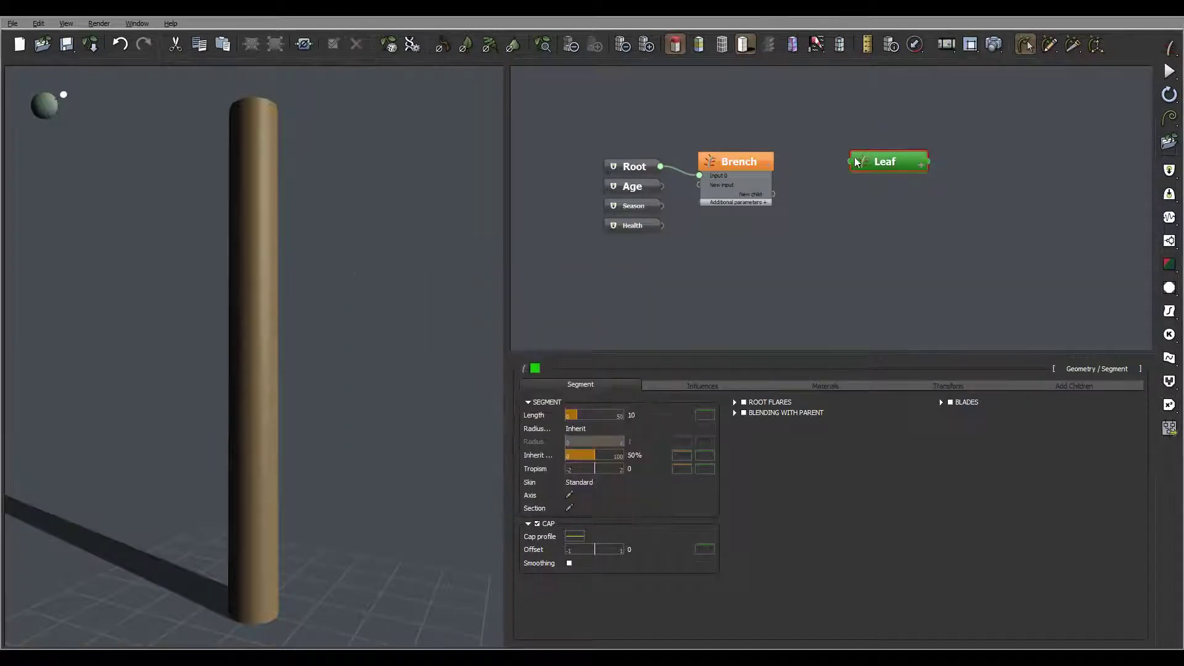
drag(852, 162, 770, 195)
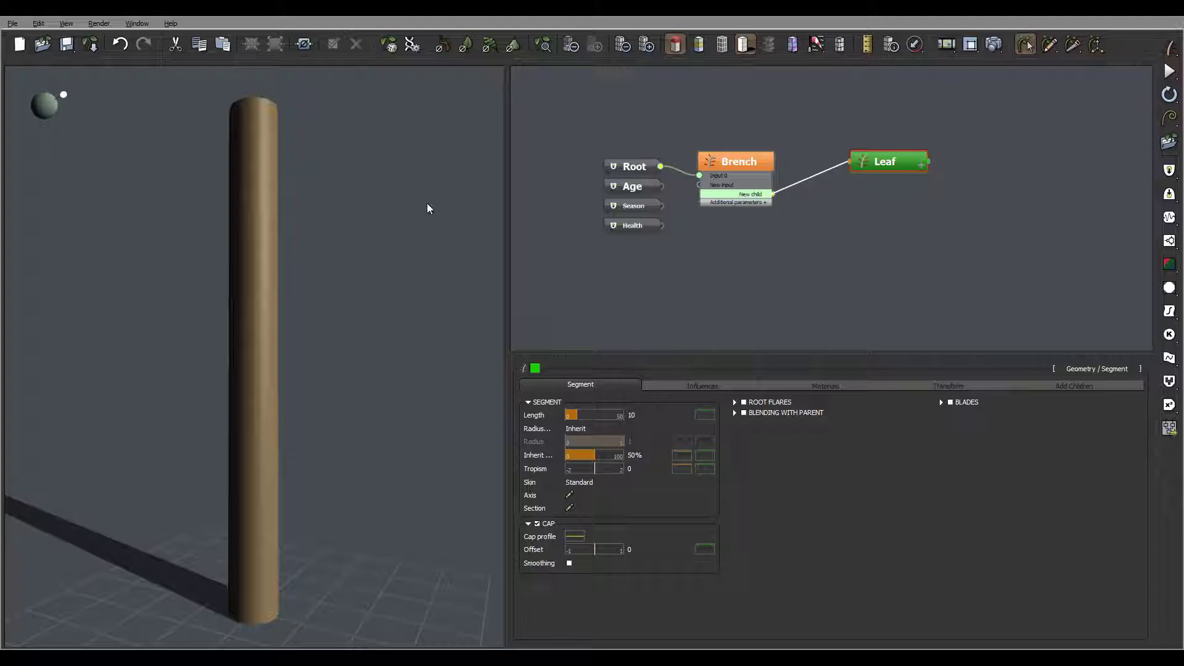
- Enable blending with parent for the Leaf segment and set the blending length to 3.47
right_drag(323, 201, 292, 349)
right_drag(364, 255, 229, 290)
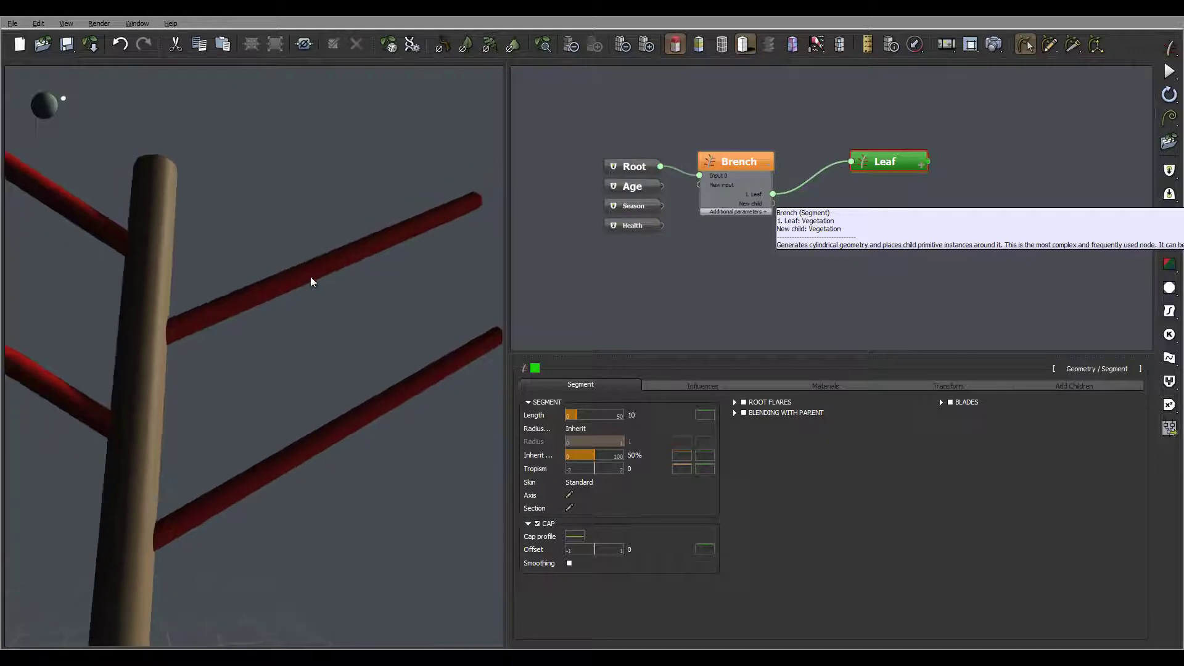
right_drag(430, 232, 401, 253)
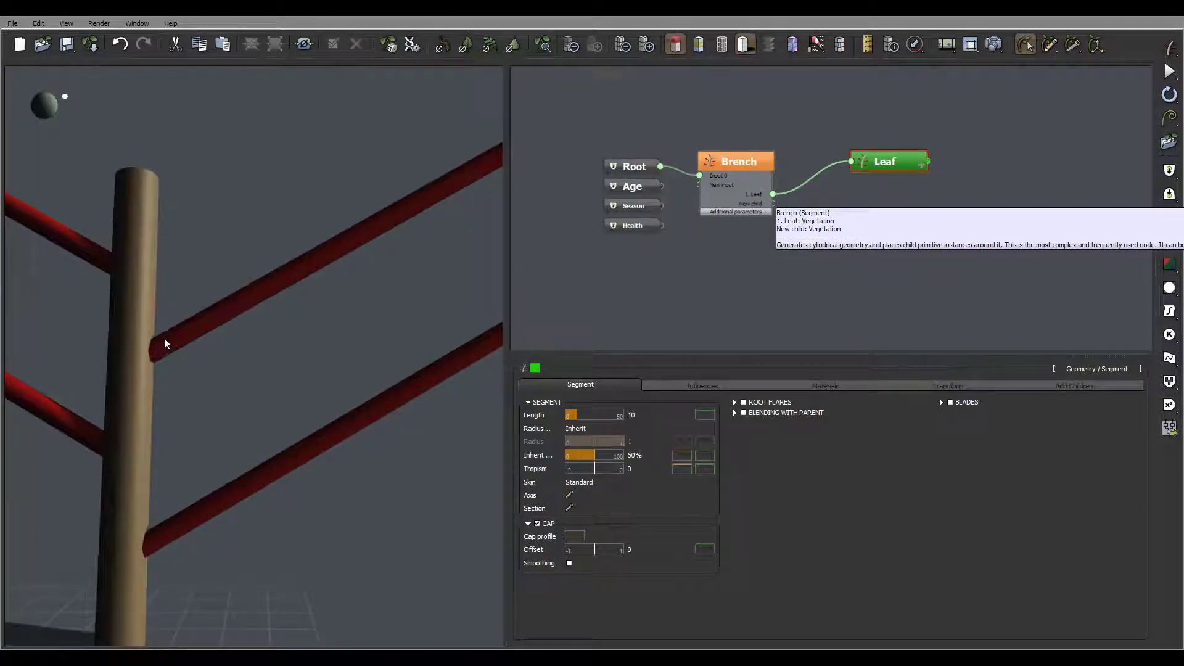
click(744, 413)
mouse_move(220, 327)
mouse_down()
mouse_move(142, 331)
mouse_move(211, 332)
mouse_up()
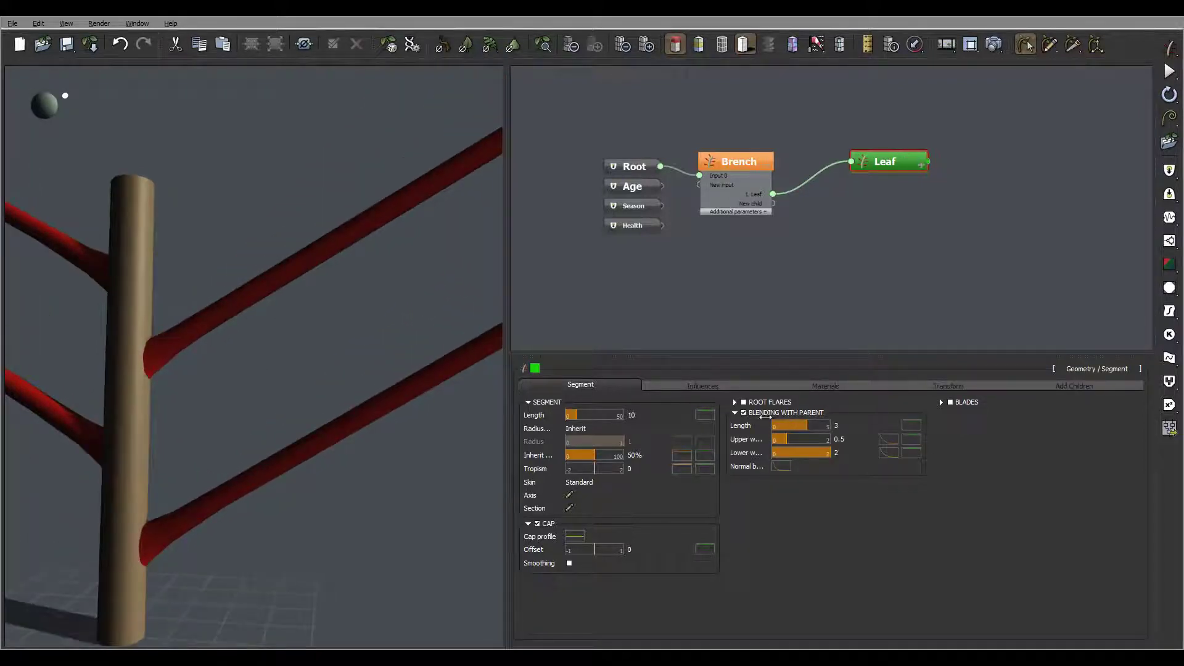
drag(333, 369, 200, 380)
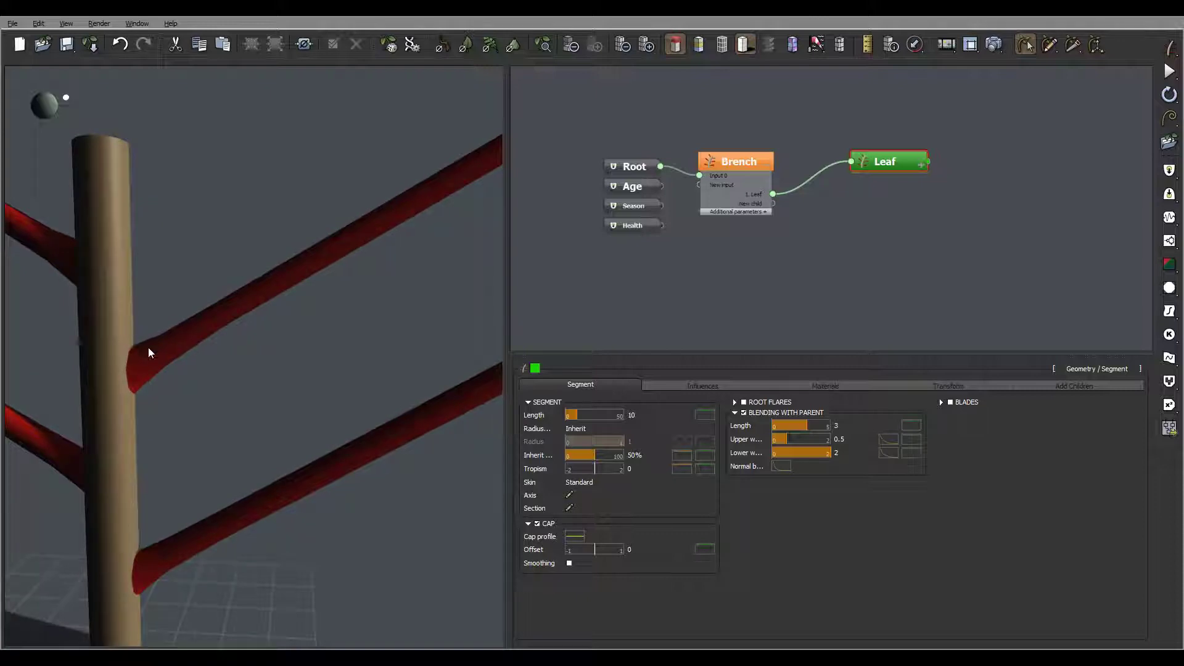
drag(809, 423, 815, 424)
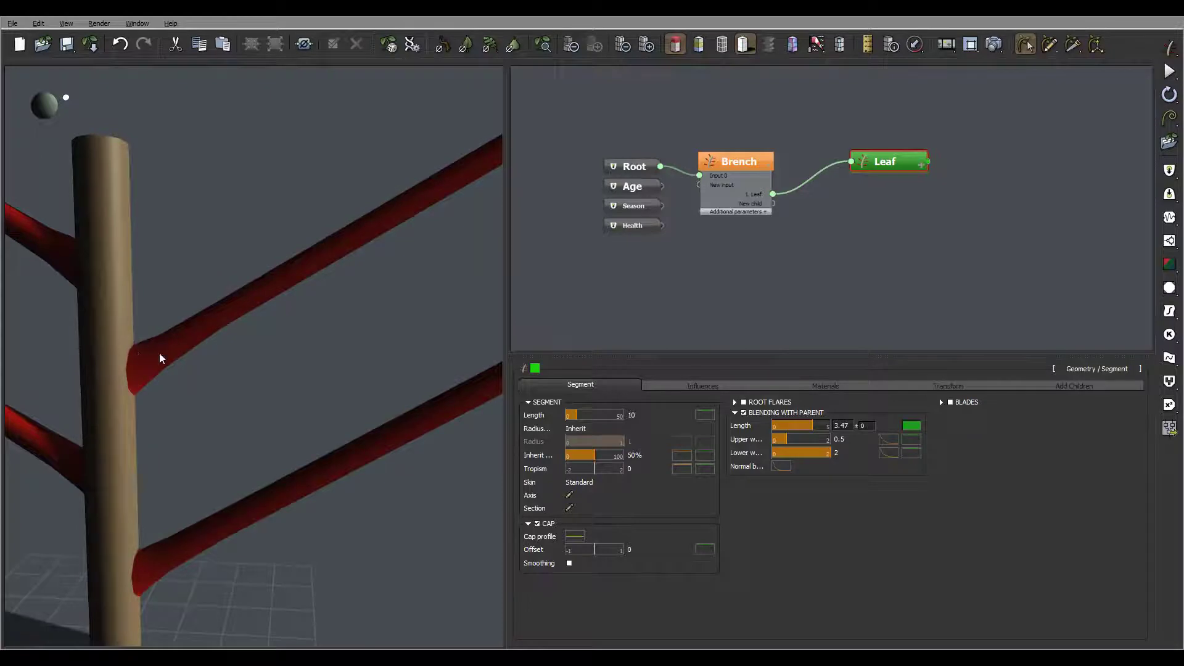
- Examine the blended joints between the red leaf stems and the trunk from several angles
mouse_move(159, 353)
mouse_down()
mouse_move(93, 348)
mouse_move(223, 356)
mouse_move(251, 277)
mouse_move(212, 364)
mouse_move(85, 344)
mouse_move(145, 333)
mouse_move(278, 361)
mouse_move(305, 333)
mouse_move(153, 365)
mouse_up()
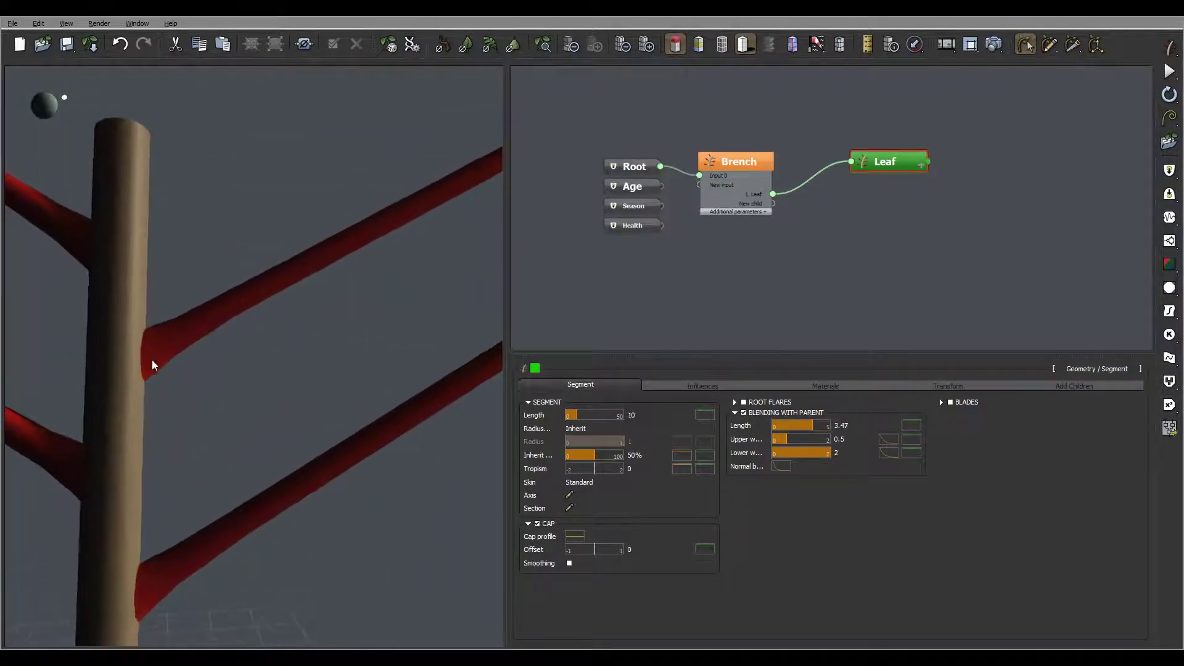
drag(287, 319, 168, 335)
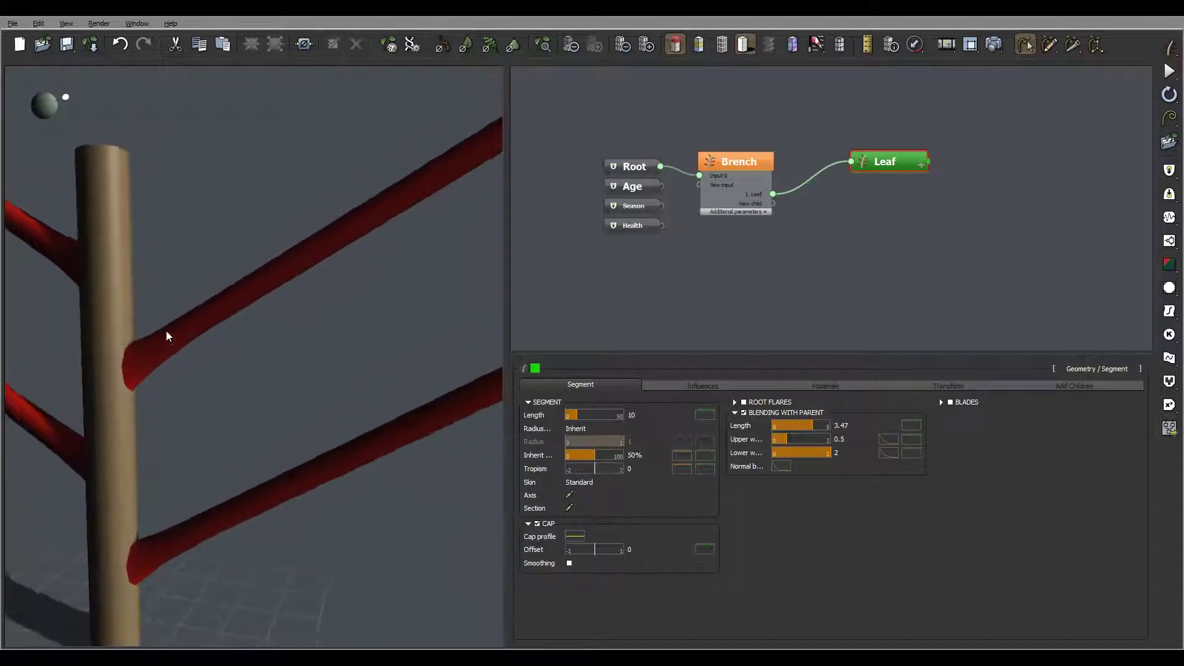
mouse_move(377, 313)
mouse_down()
mouse_move(383, 278)
mouse_move(339, 320)
mouse_move(355, 318)
mouse_up()
drag(207, 317, 321, 369)
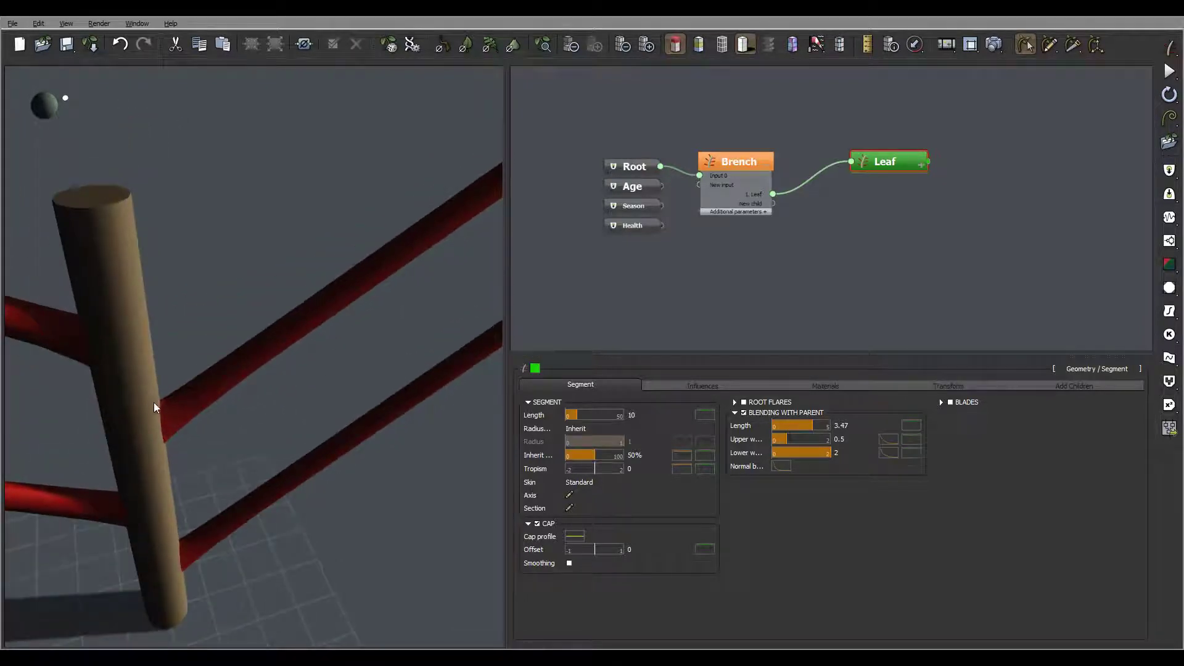
drag(253, 355, 147, 427)
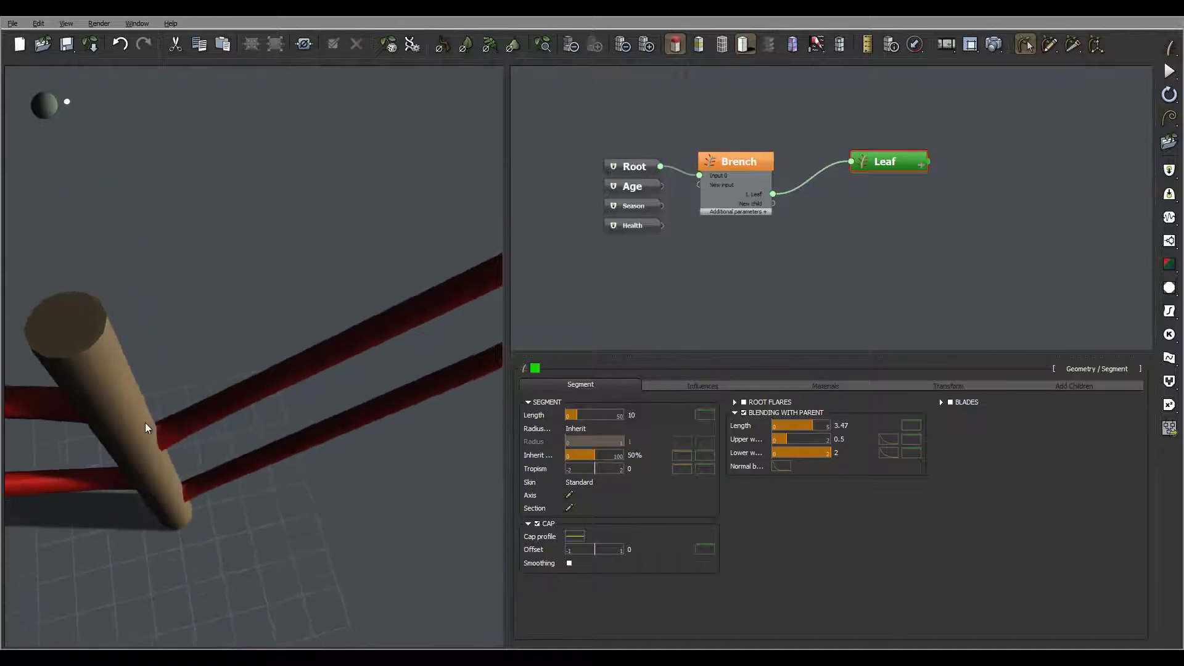
drag(234, 404, 173, 389)
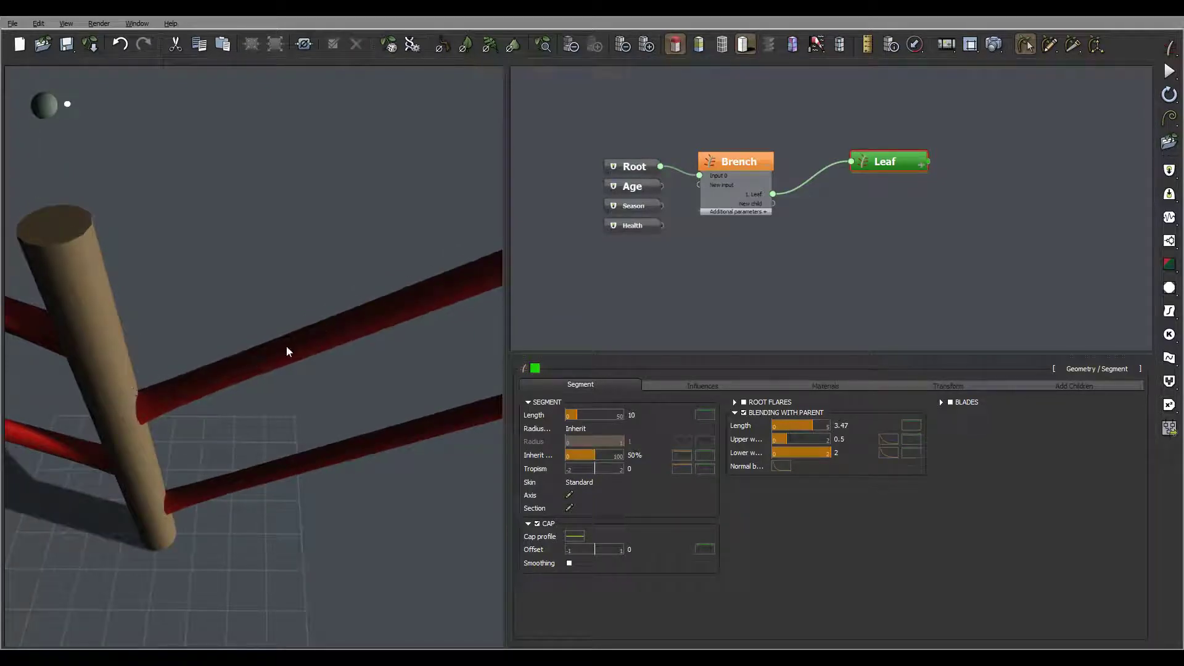
mouse_move(214, 362)
mouse_down()
mouse_move(177, 350)
mouse_move(204, 371)
mouse_up()
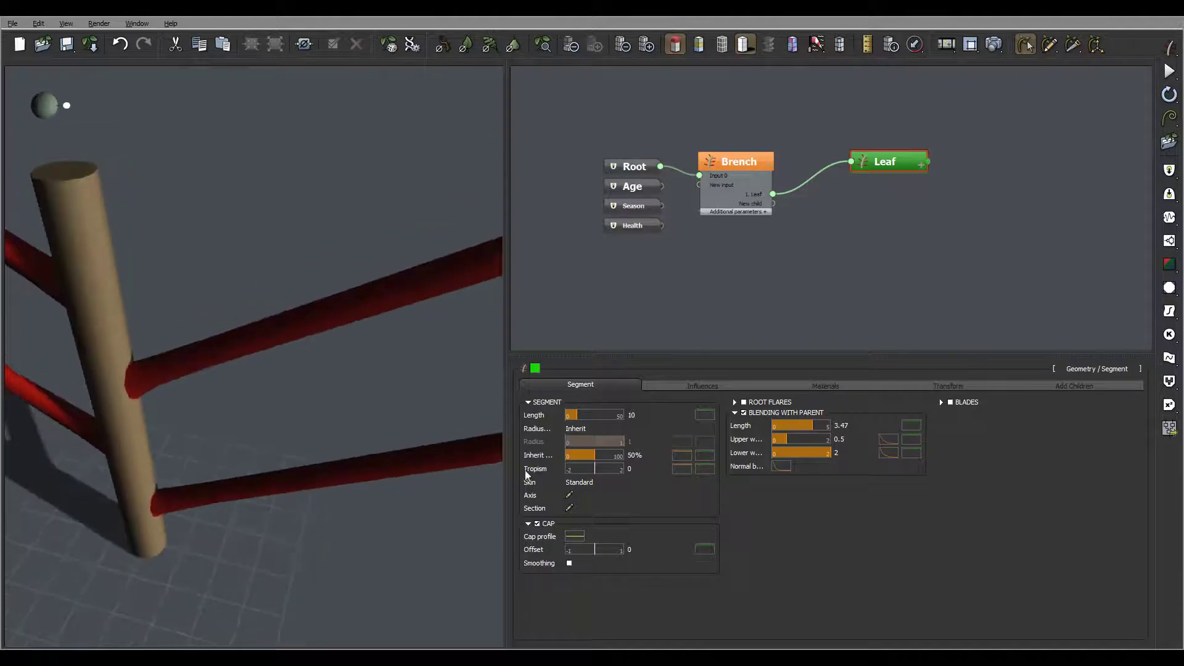
- Open the Leaf's section splines and add nodes at the four quarter points of the circular section
click(569, 507)
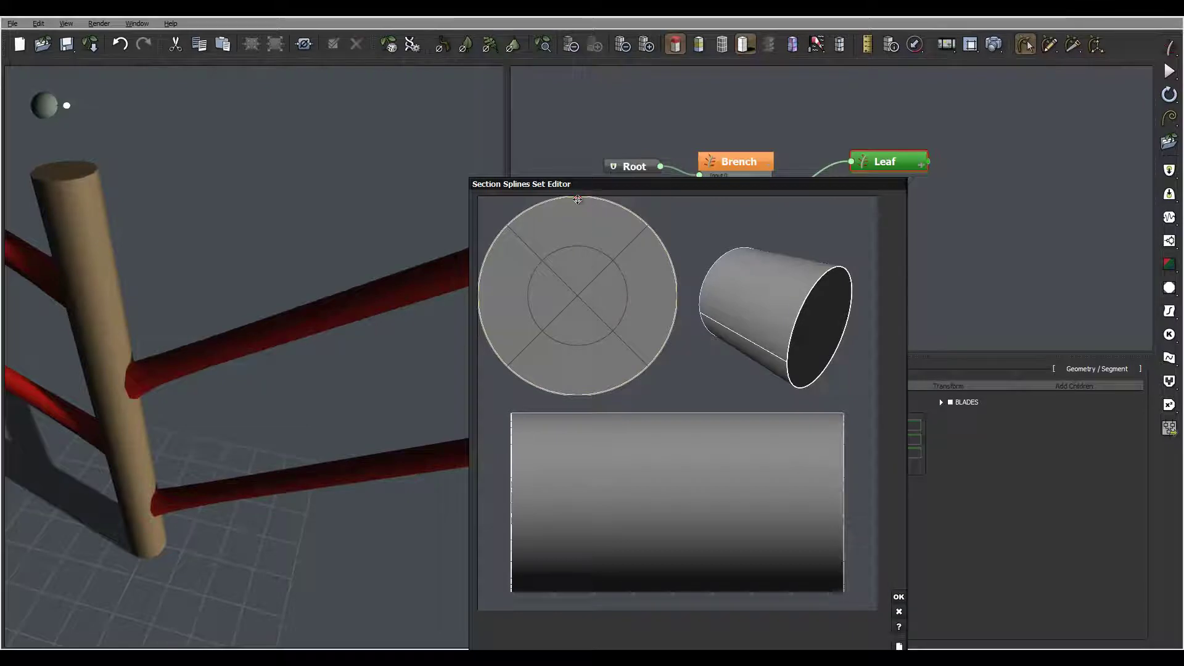
click(479, 298)
click(676, 298)
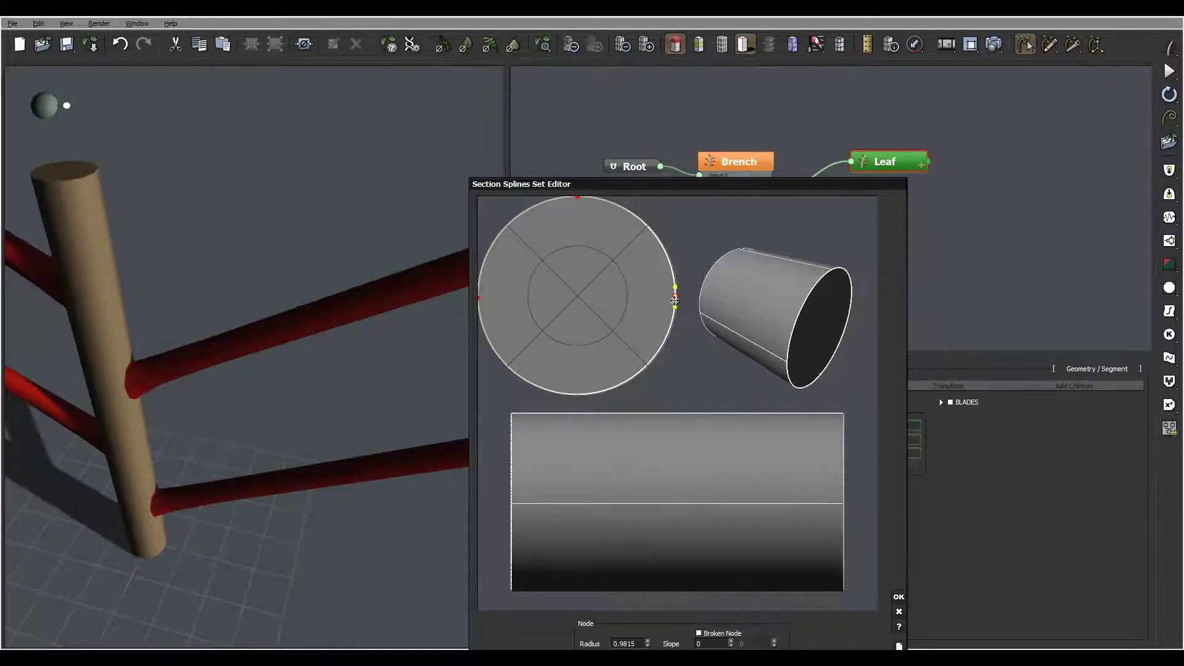
click(579, 394)
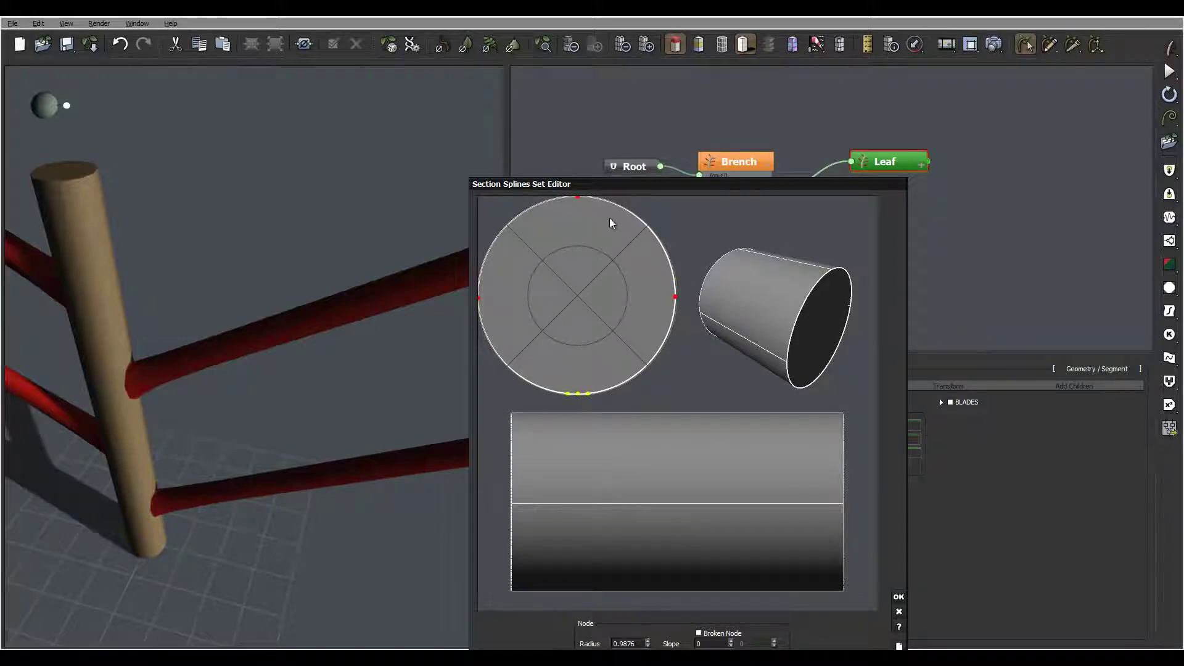
drag(579, 198, 575, 278)
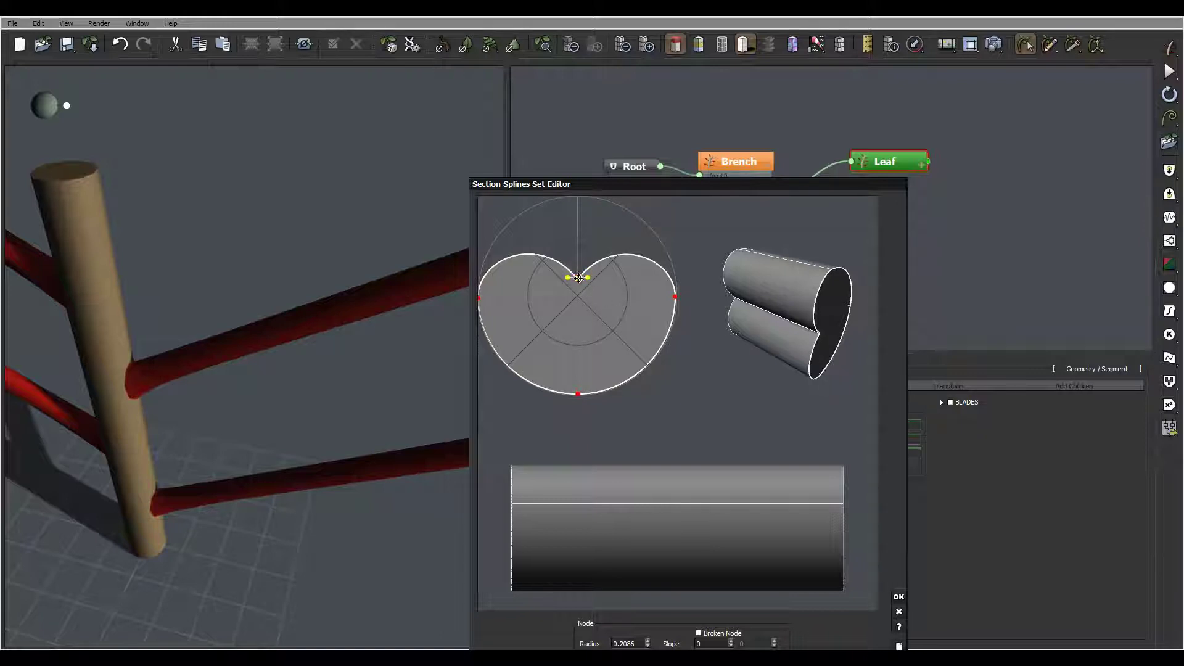
drag(577, 277, 577, 183)
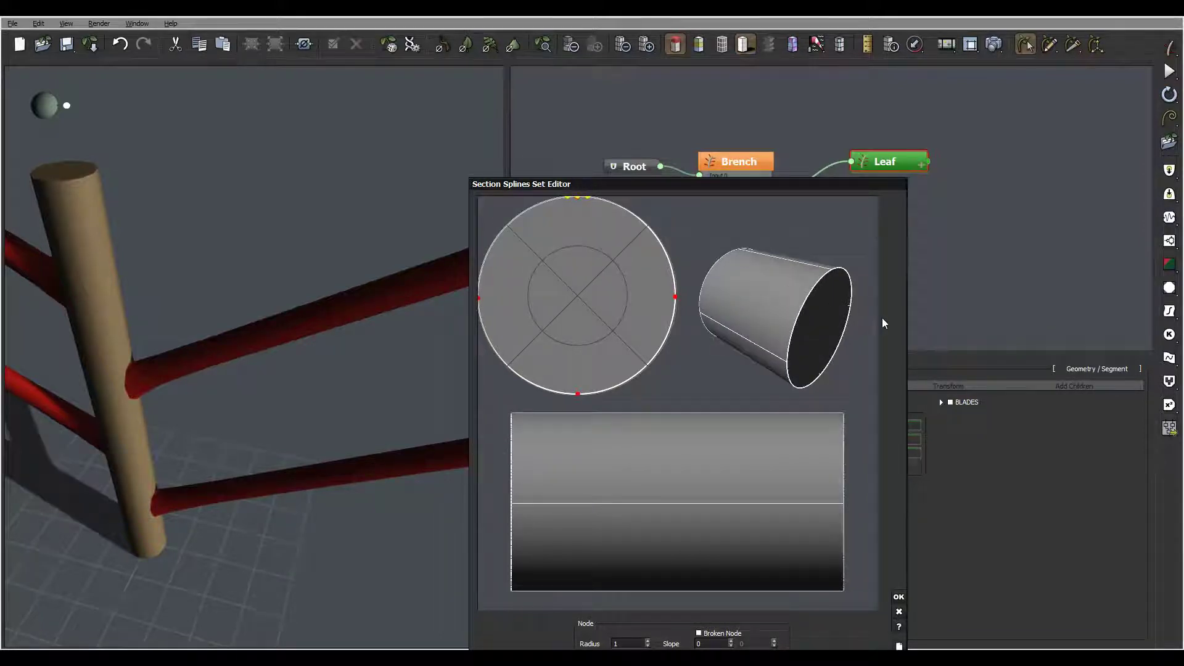
- Pull the right-hand node of the section circle inward to radius 0.1725 and lengthen its tangent handles to flatten that side
drag(675, 299, 591, 294)
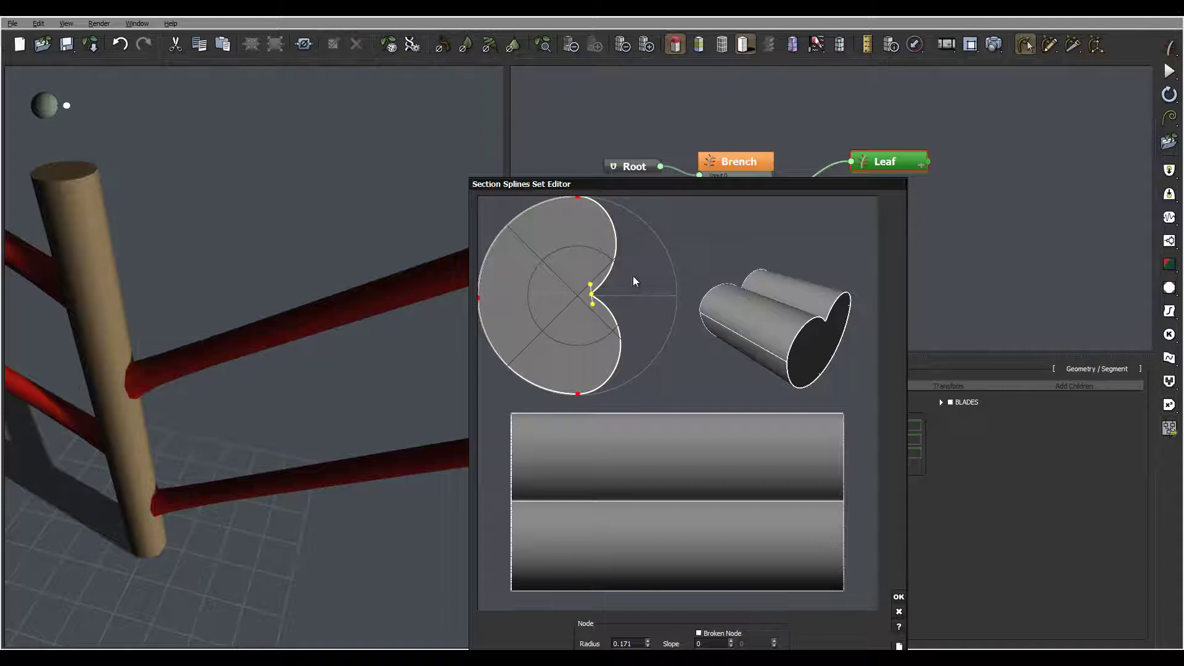
drag(590, 285, 589, 232)
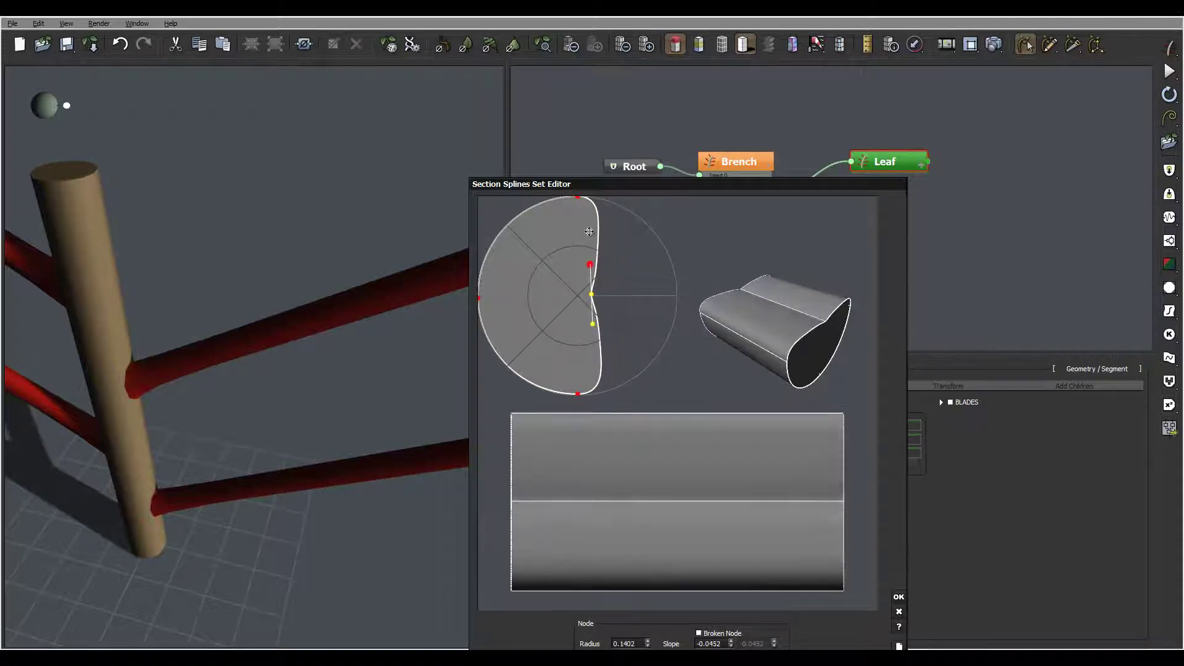
click(591, 292)
drag(589, 292, 597, 327)
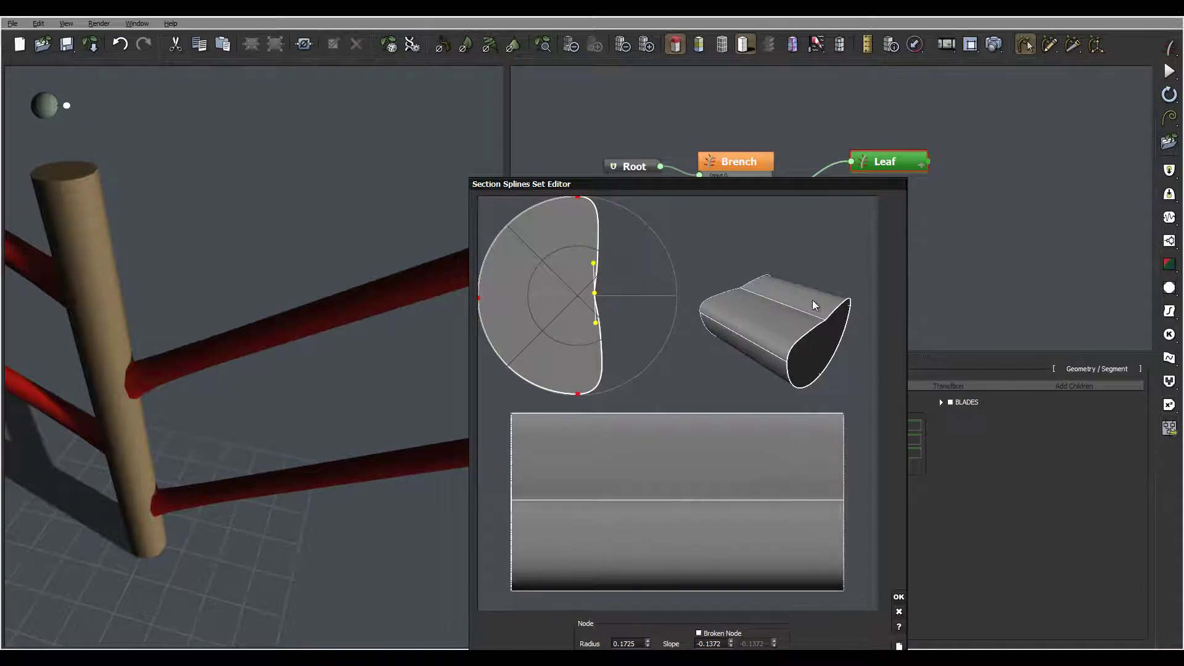
- Extend the tangent handles of the section's top and bottom nodes, giving slopes of 0.3181 and -0.516, to form rounded lobes
drag(577, 197, 601, 196)
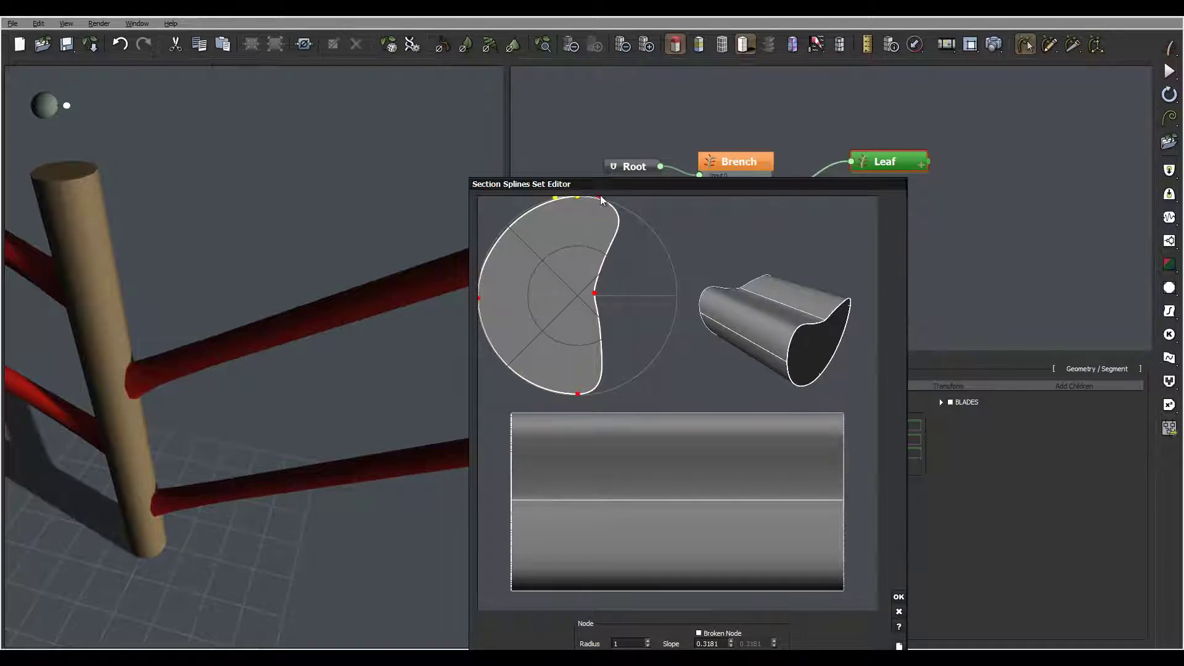
click(578, 394)
drag(589, 395, 595, 396)
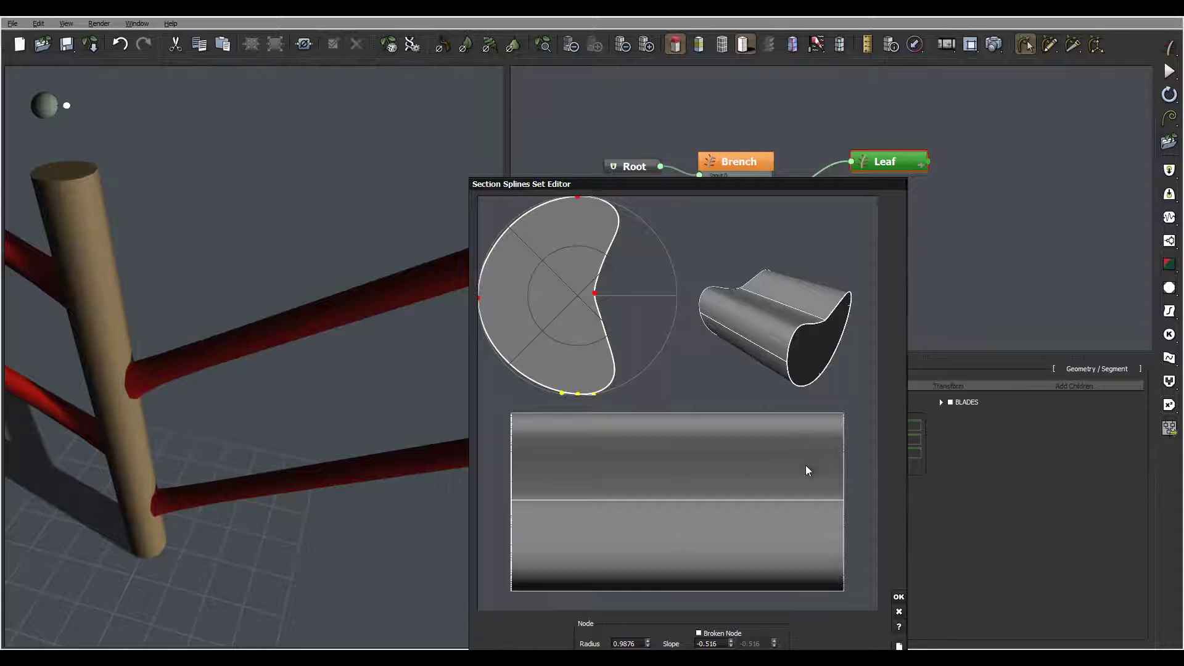
- Add a section slightly past the middle of the segment and move its indented node outward to radius about 0.58
click(694, 496)
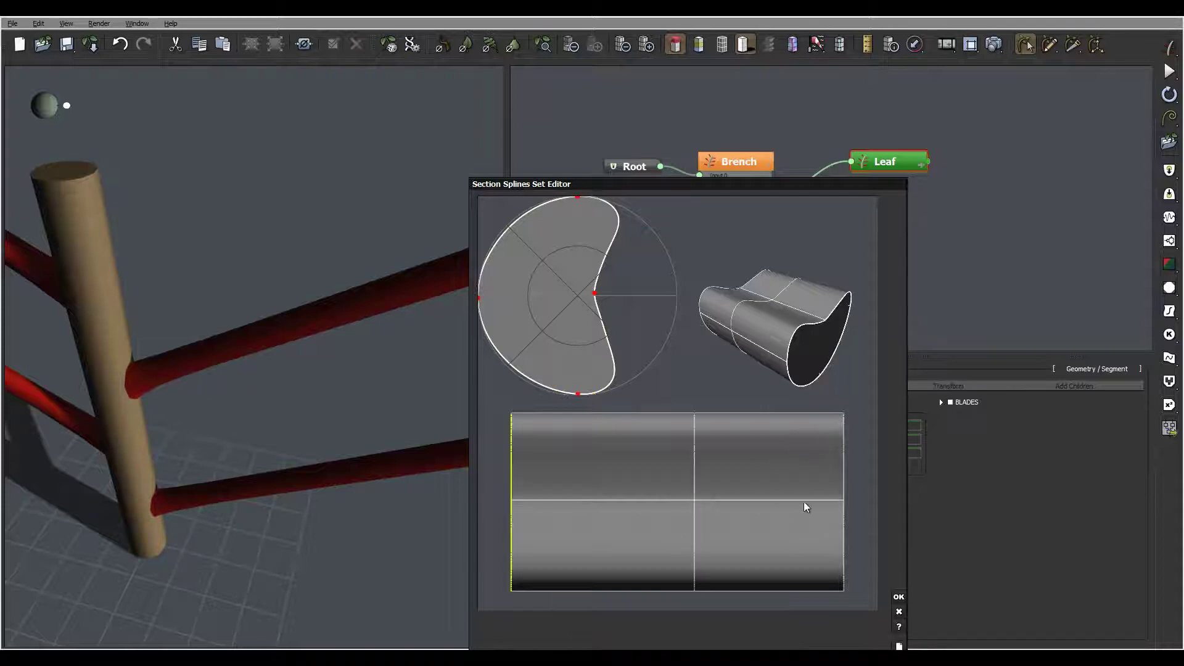
click(695, 485)
click(598, 296)
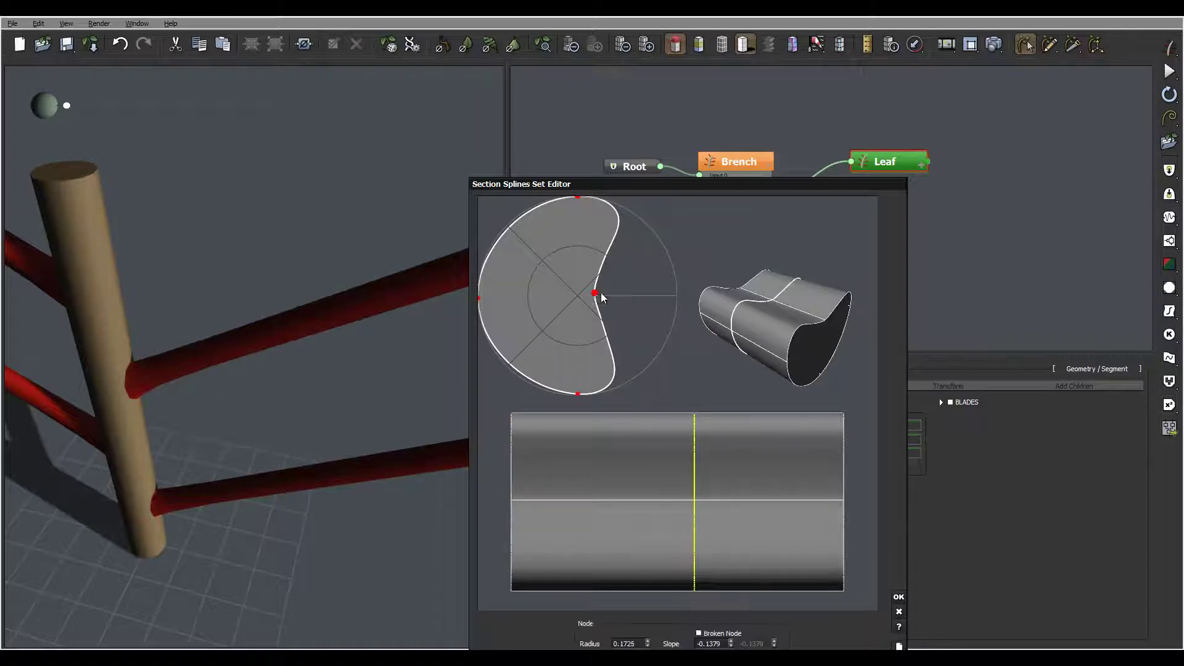
drag(601, 296, 639, 297)
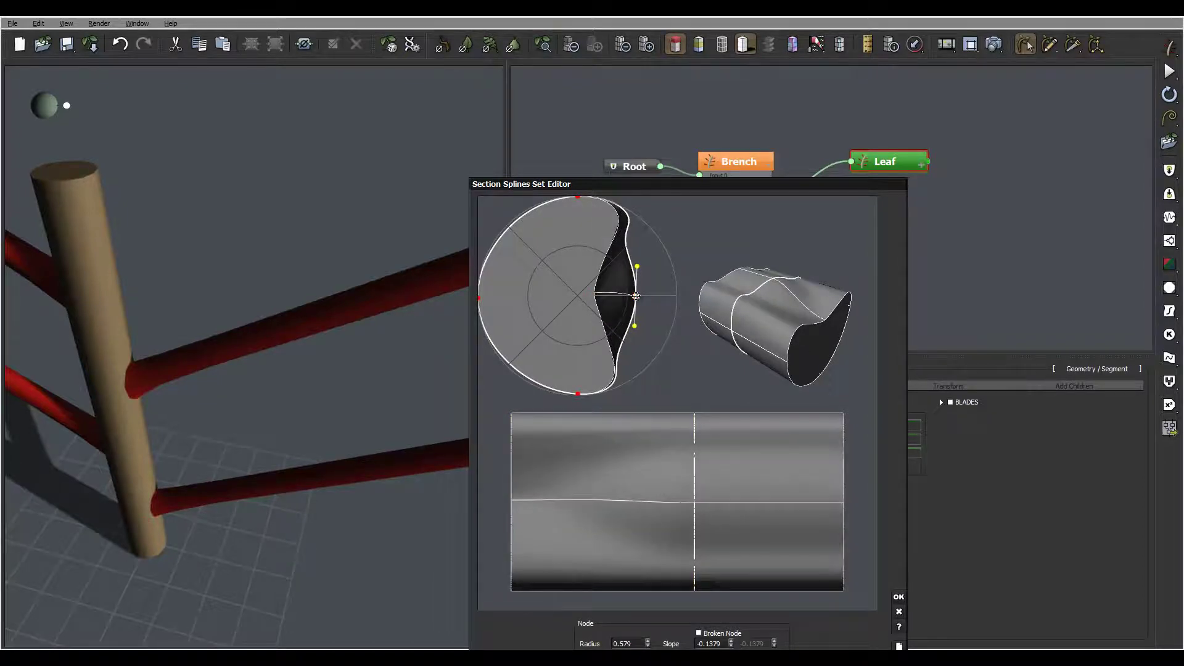
- Select the end section of the segment and move its indented node outward to radius 0.7771
click(860, 491)
click(844, 490)
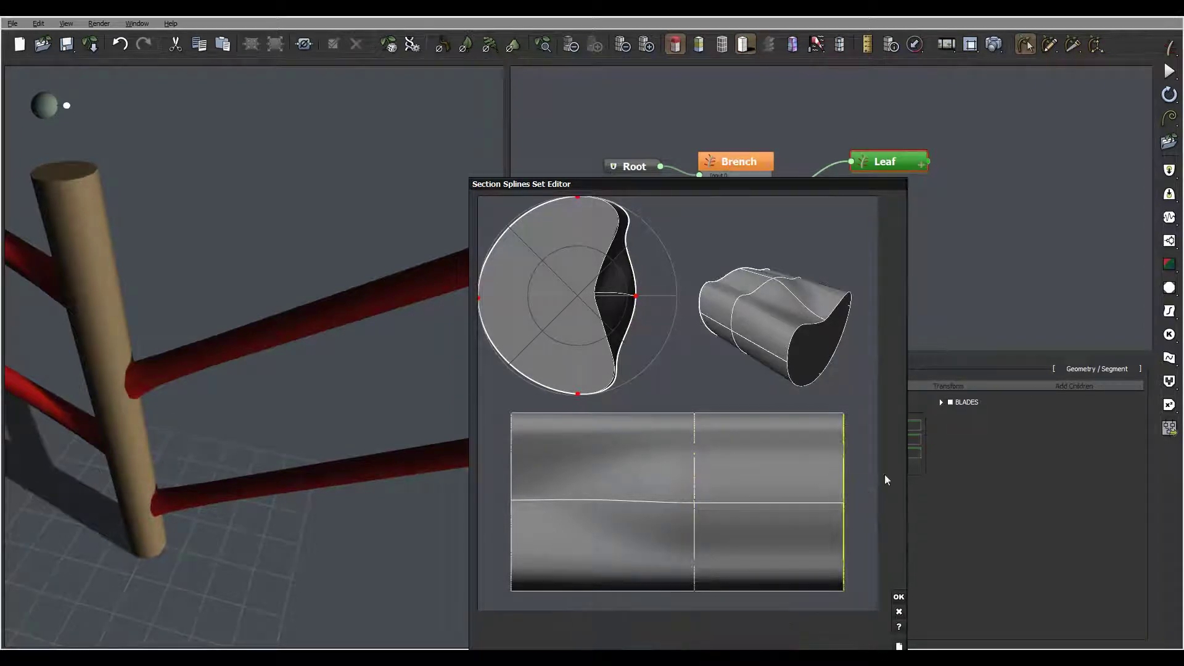
drag(635, 295, 656, 265)
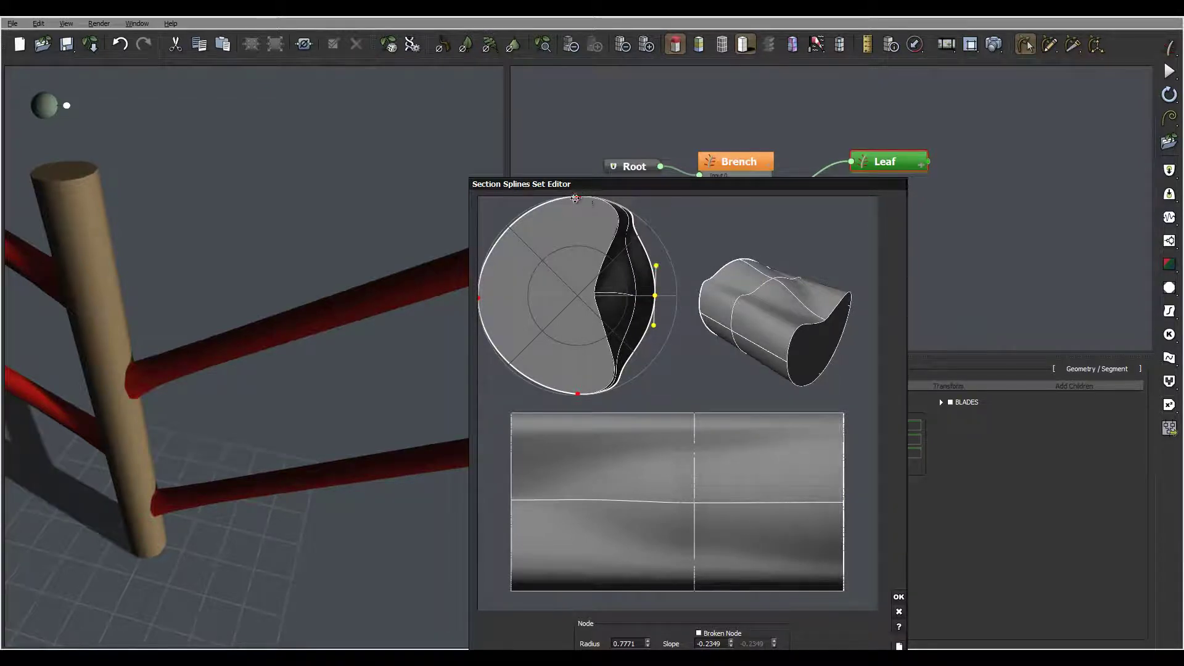
- Adjust the tangent handles of the end section's top and bottom nodes to slopes of 0.7181 and 0.3455, and accept the section shapes
click(578, 196)
mouse_move(599, 200)
mouse_down()
mouse_move(615, 200)
mouse_move(587, 194)
mouse_up()
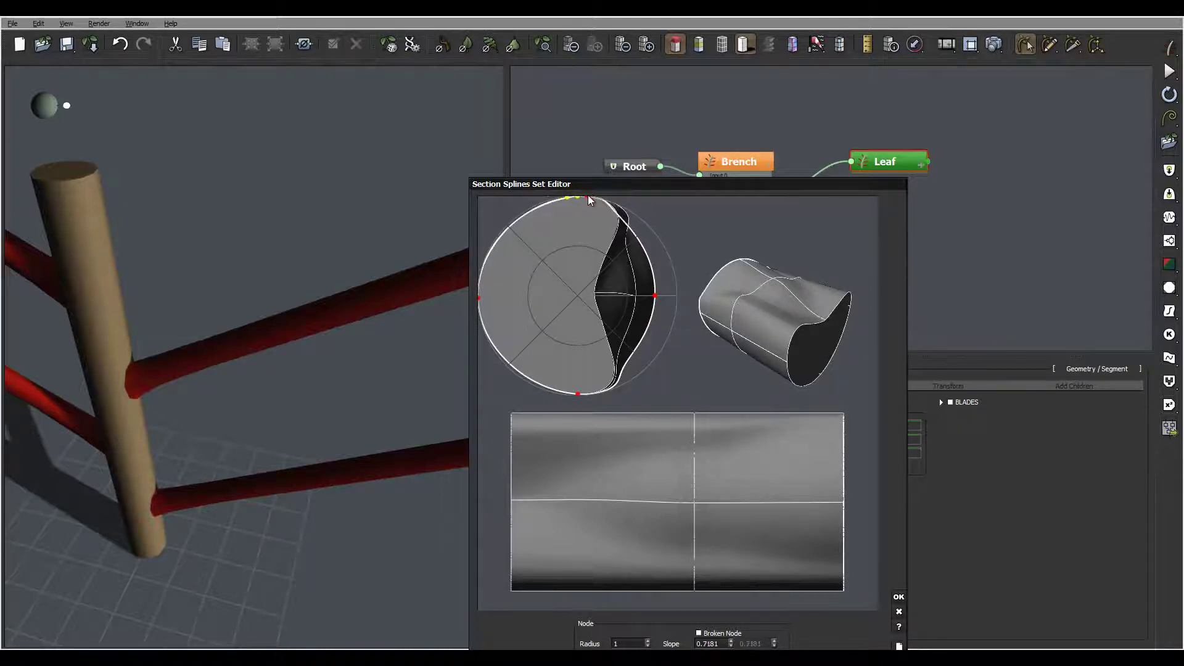
click(577, 393)
drag(595, 393, 589, 392)
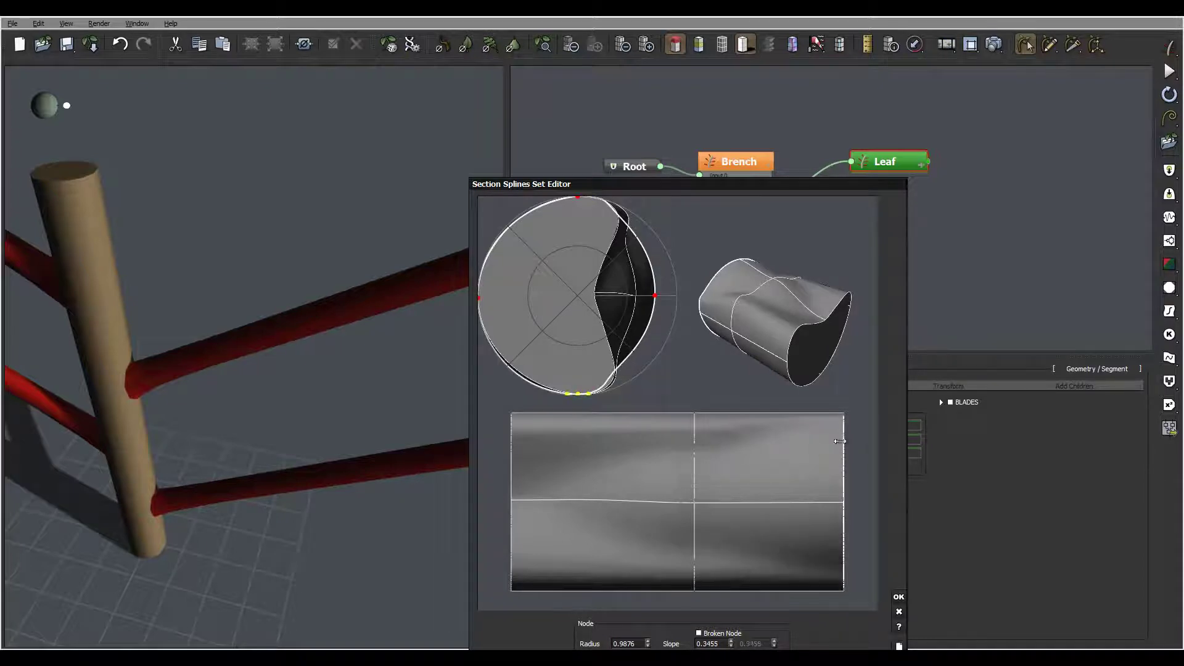
click(898, 597)
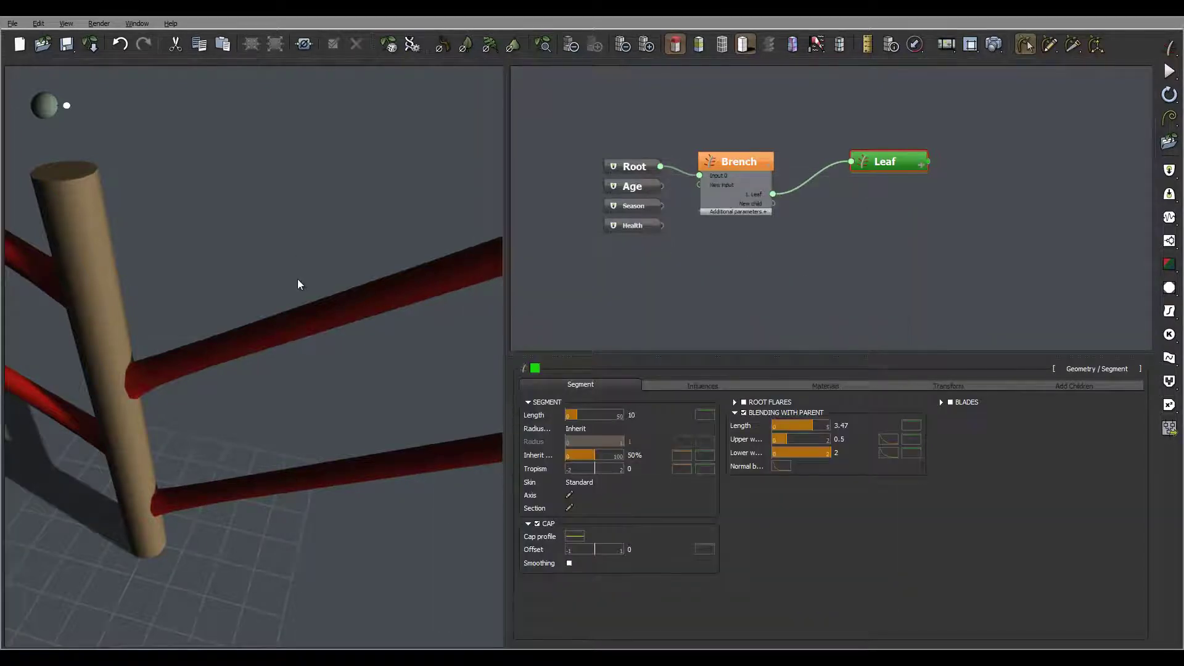
- Examine which side of the stems carries the indentation, in the plant and in the section set's 3D preview
drag(242, 291, 279, 229)
drag(272, 258, 214, 315)
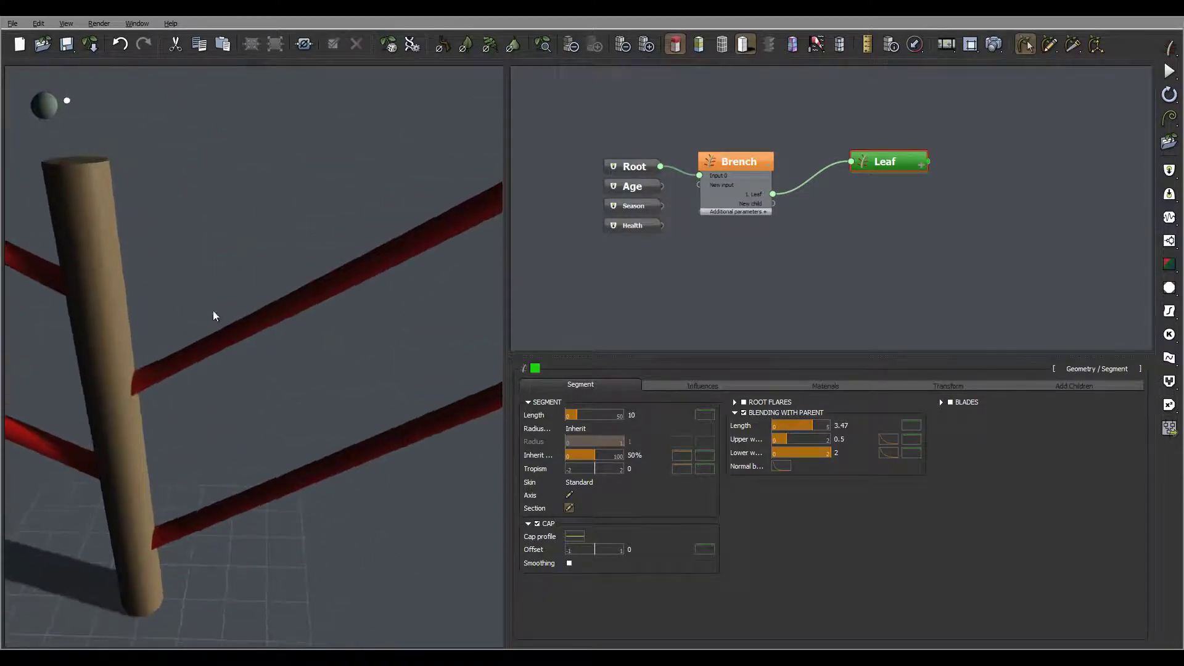
drag(143, 375, 499, 97)
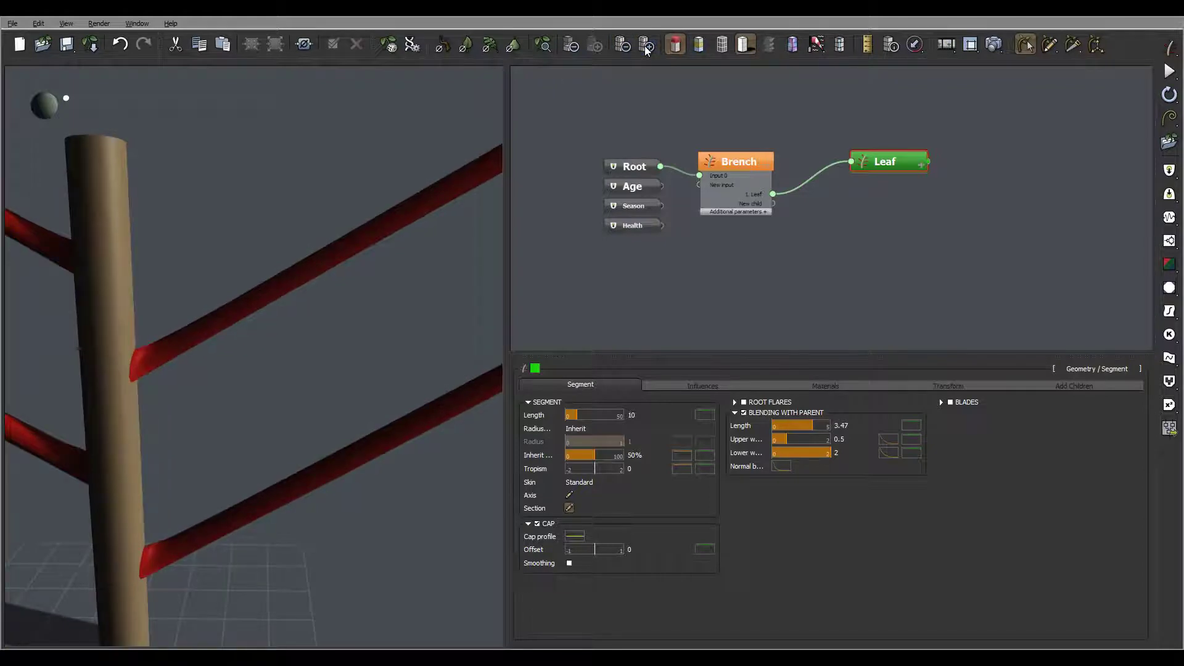
drag(272, 346, 155, 415)
drag(234, 327, 299, 309)
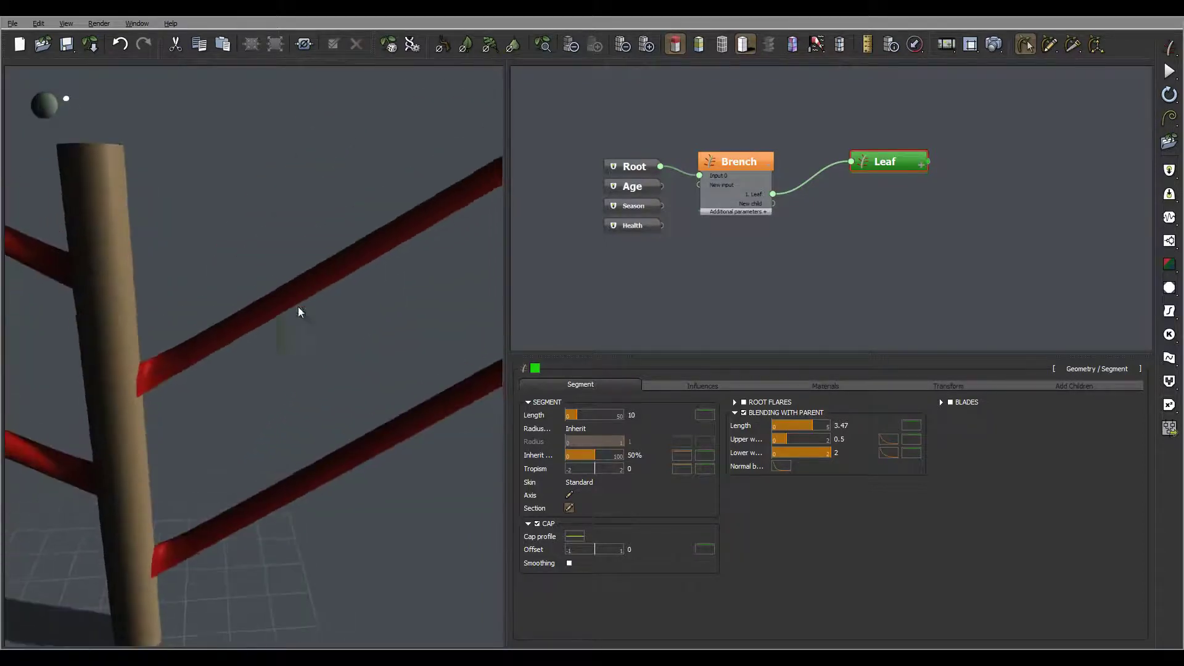
click(569, 508)
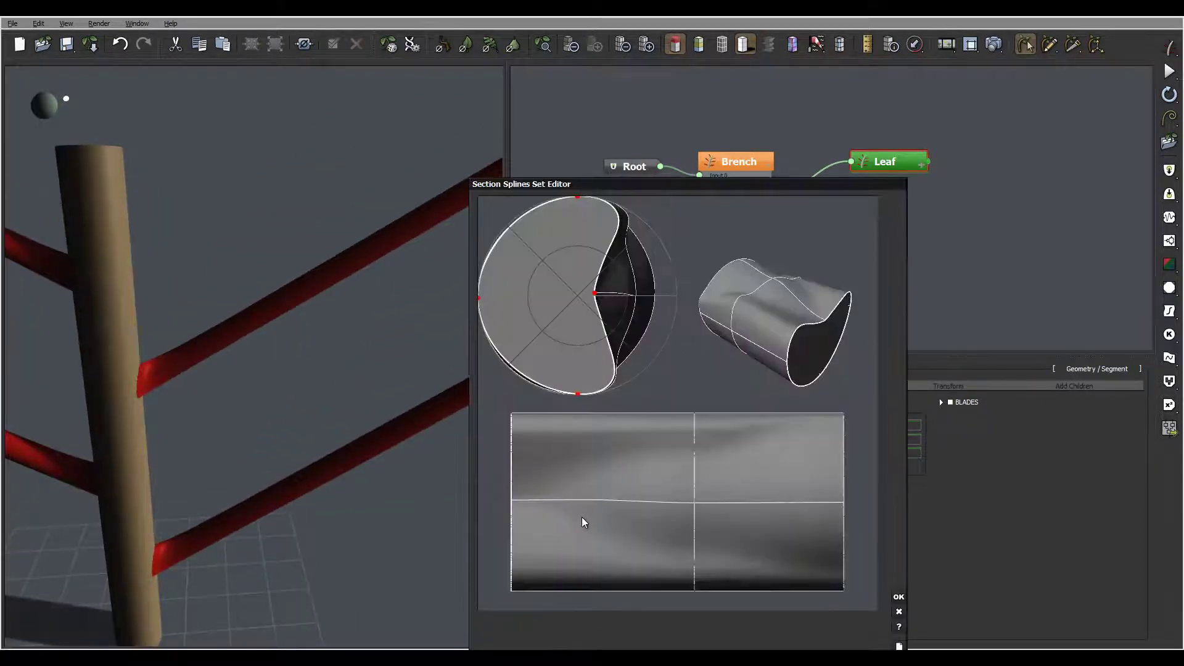
drag(696, 308, 654, 272)
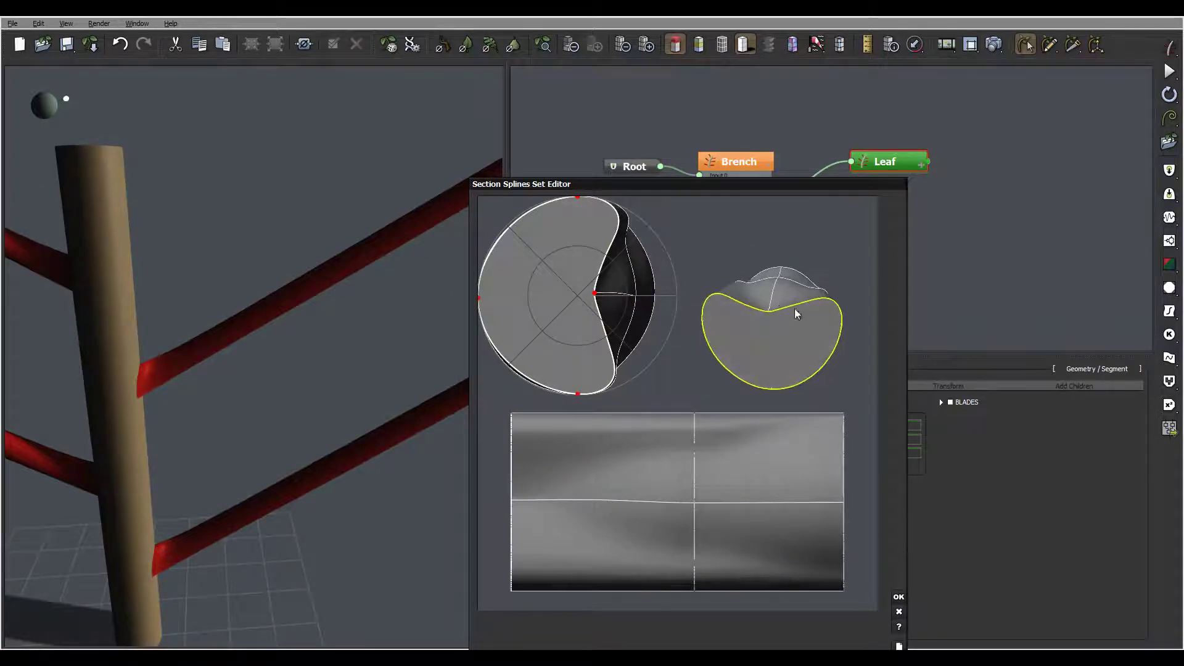
drag(835, 282, 844, 319)
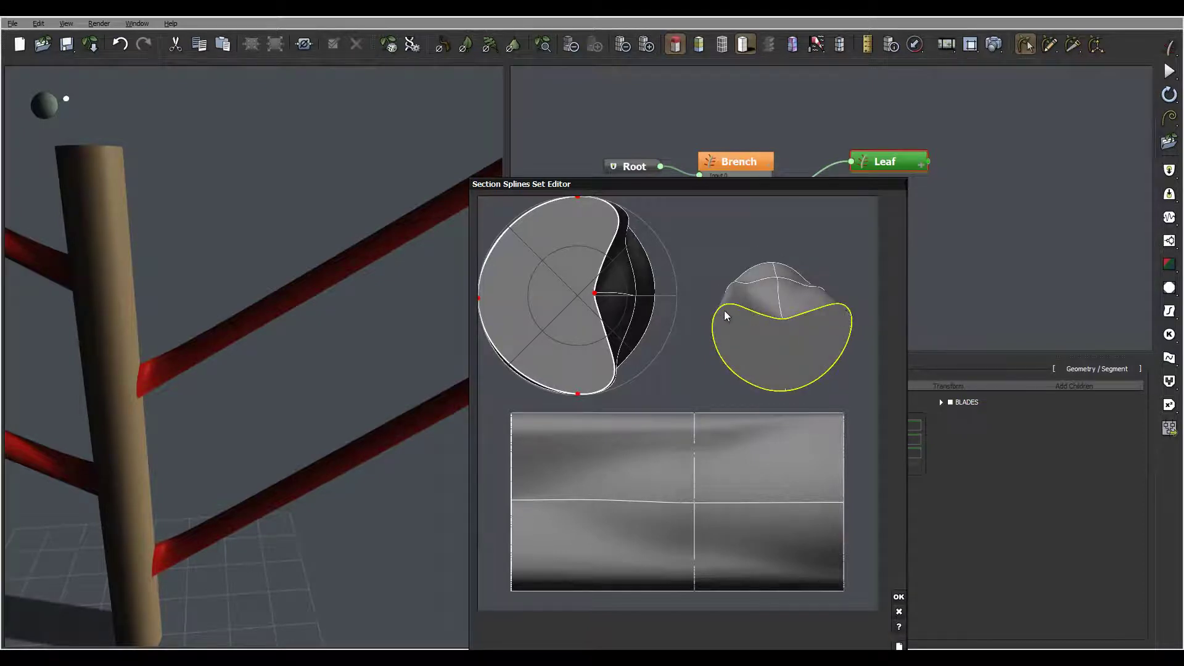
mouse_move(725, 311)
mouse_down()
mouse_move(732, 282)
mouse_move(728, 296)
mouse_up()
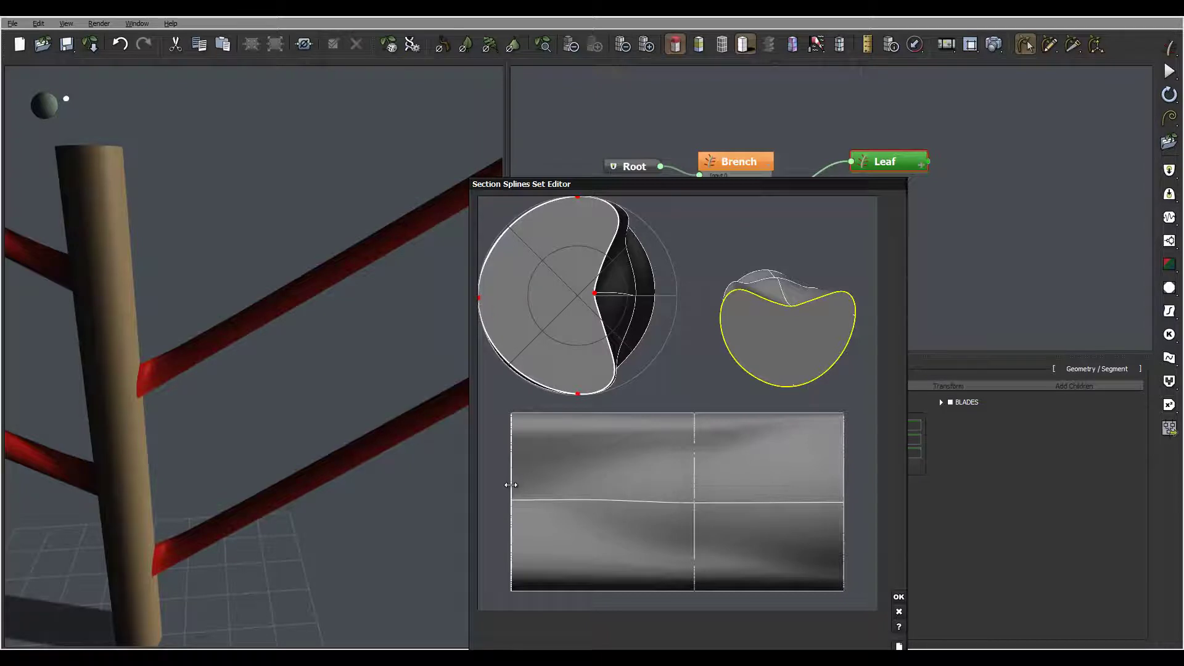
- Flip the start section's indentation to the opposite side, with the outer node at radius 0.9753 and the indented node at 0.0898
drag(478, 298, 677, 294)
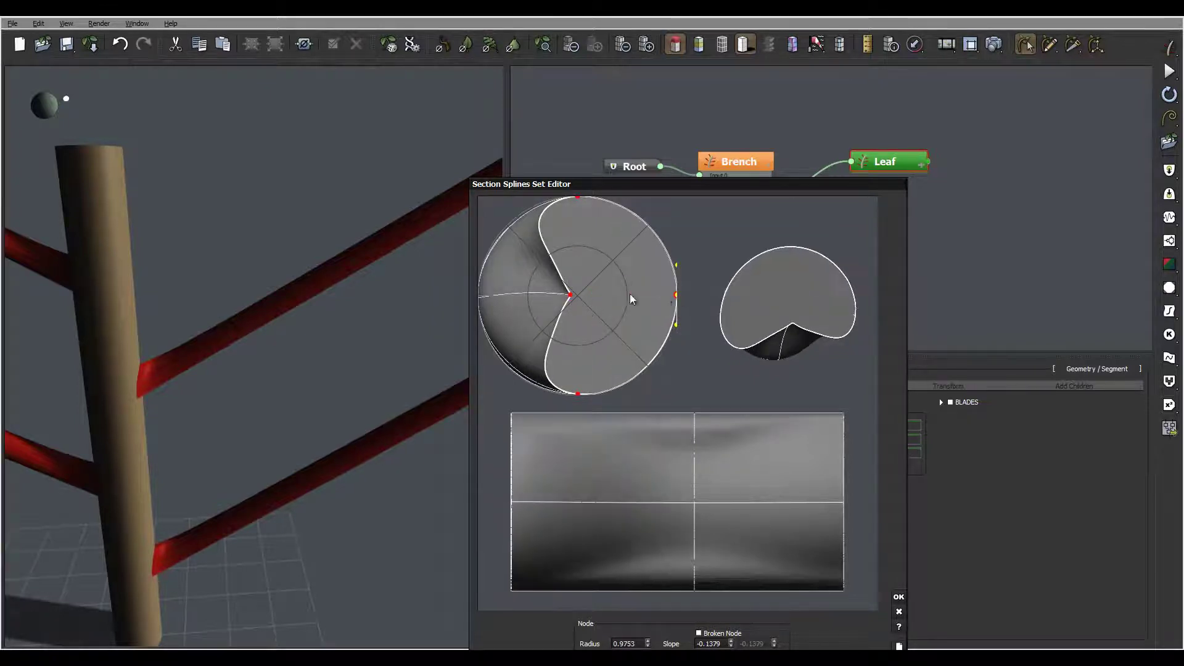
click(571, 294)
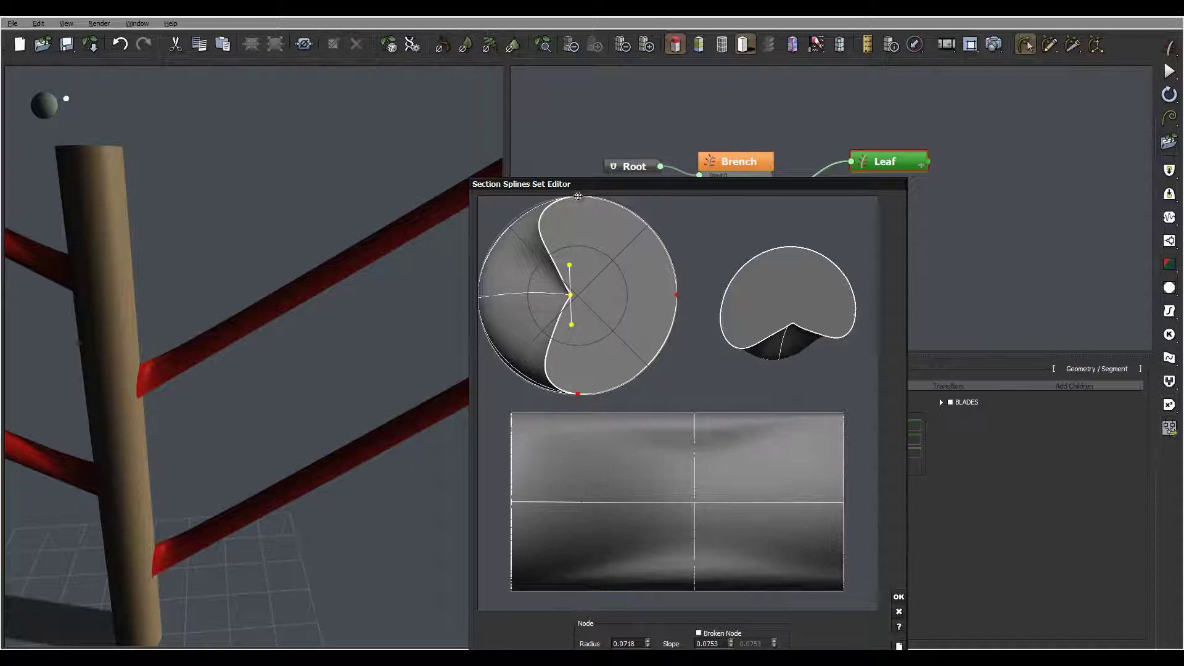
drag(571, 268, 569, 294)
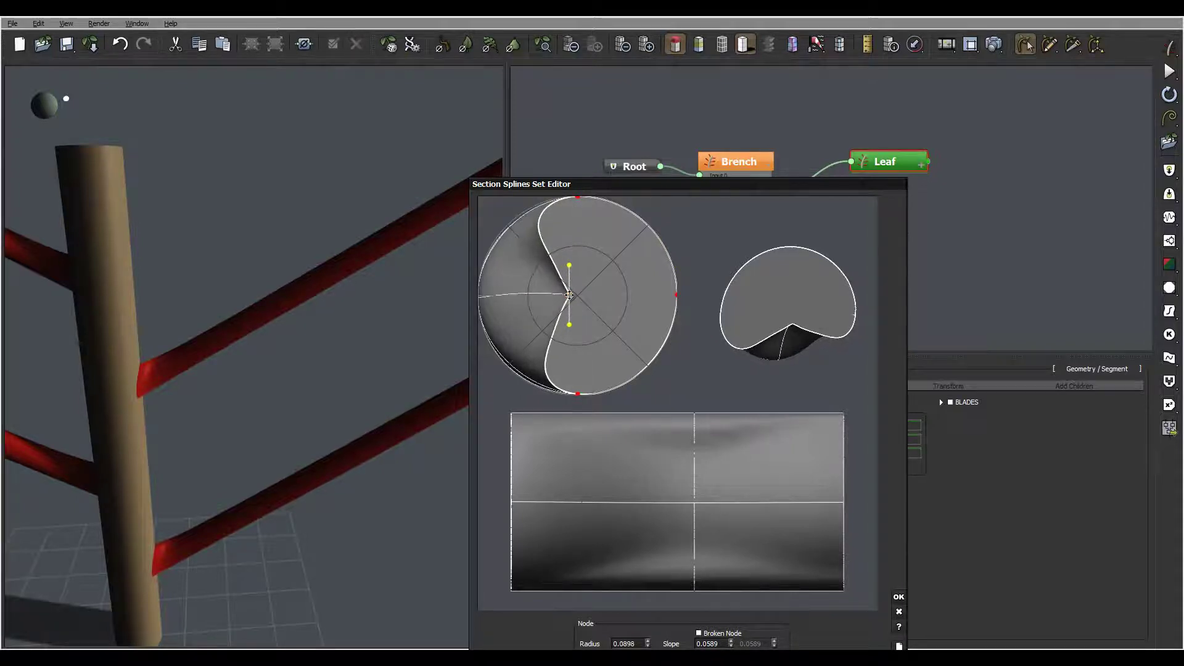
- Move the middle section's indented node outward to radius 0.9011, pull the opposite node inward, and accept the section shapes
click(695, 463)
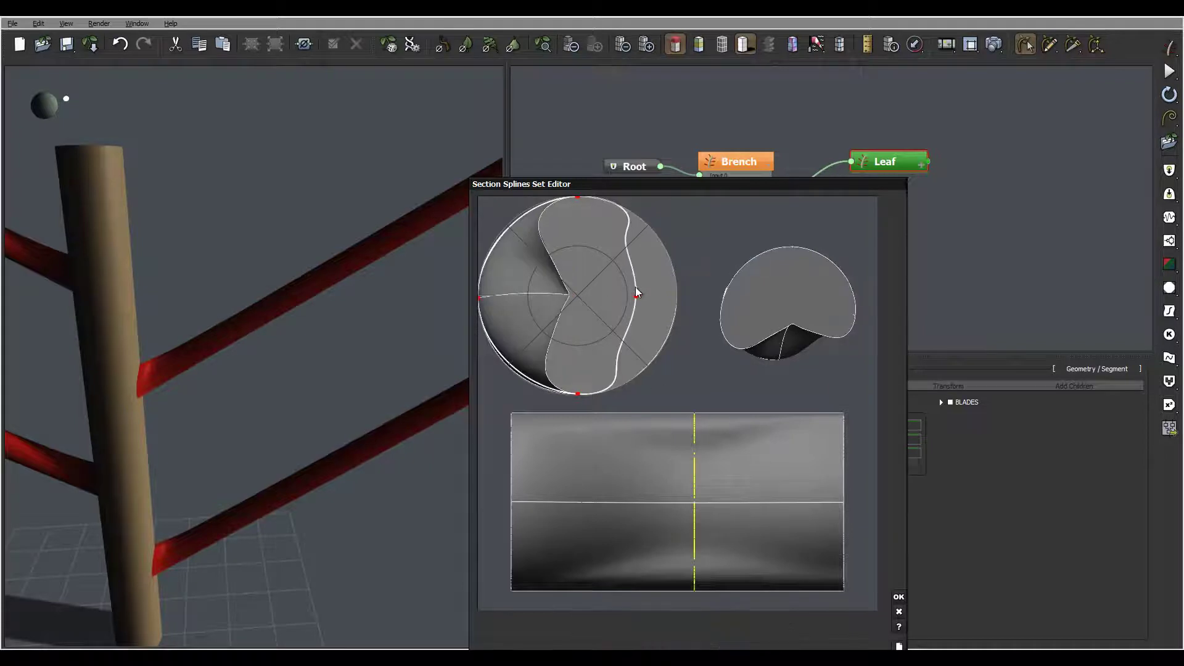
drag(635, 298, 669, 295)
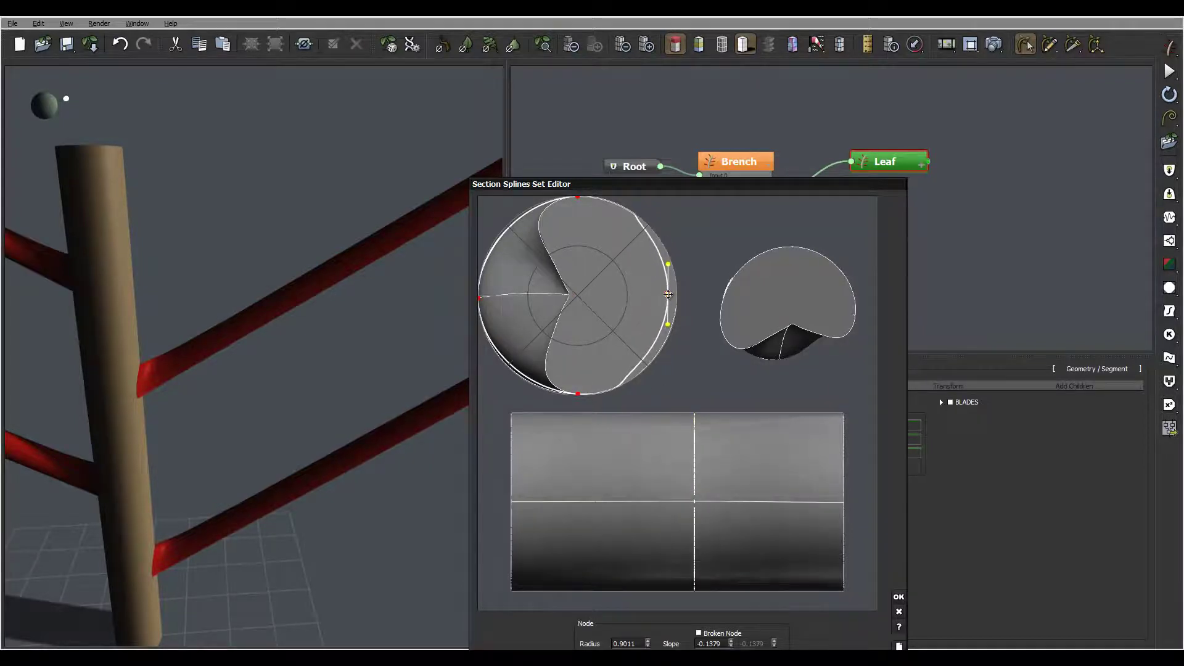
drag(479, 300, 520, 296)
click(894, 595)
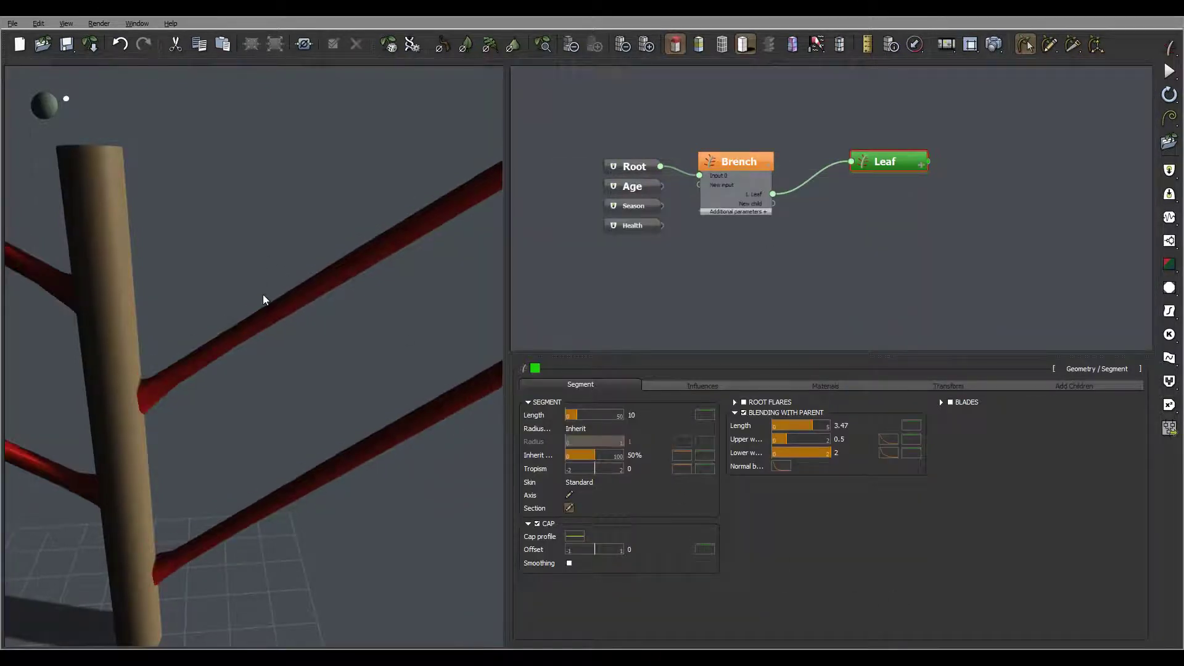
- Open the inherited radius profile along the leaf segment and add a keypoint at X 0.2455, Y 0.9977
drag(263, 295, 222, 387)
drag(181, 529, 256, 290)
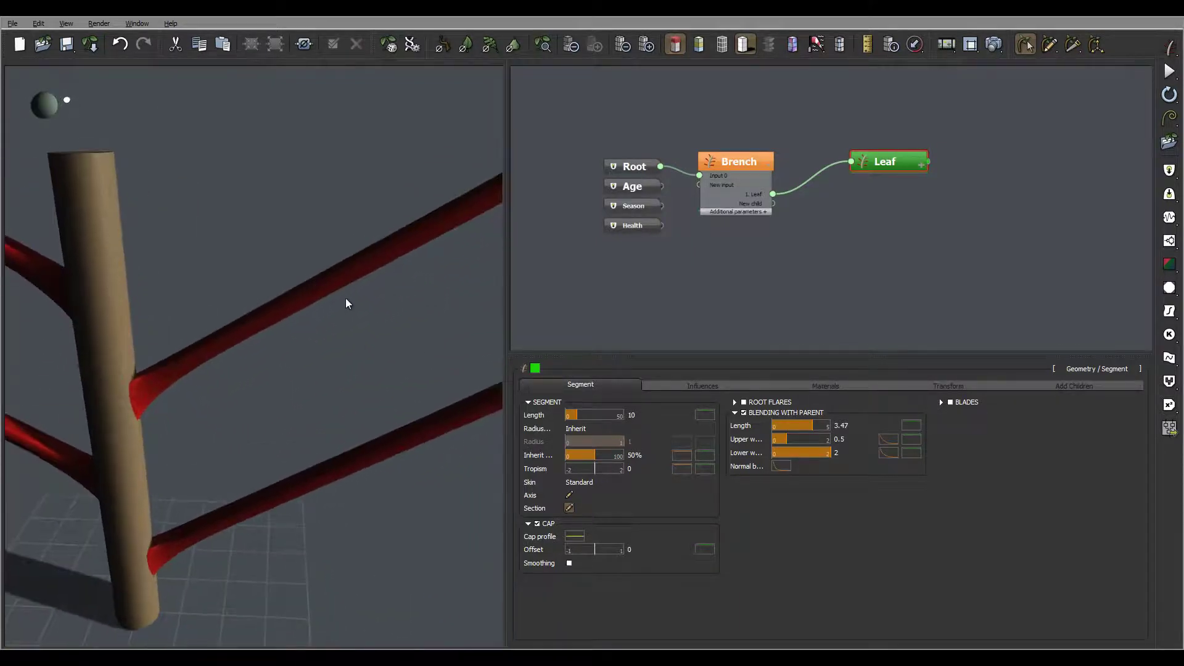
drag(346, 298, 301, 316)
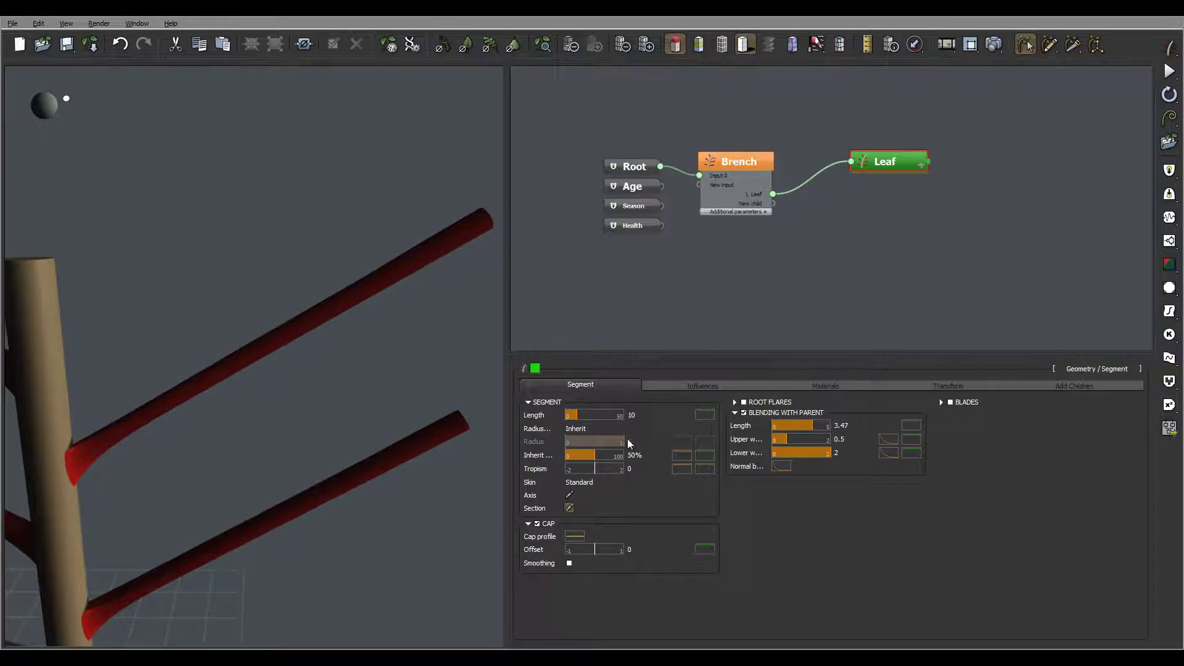
drag(272, 356, 210, 436)
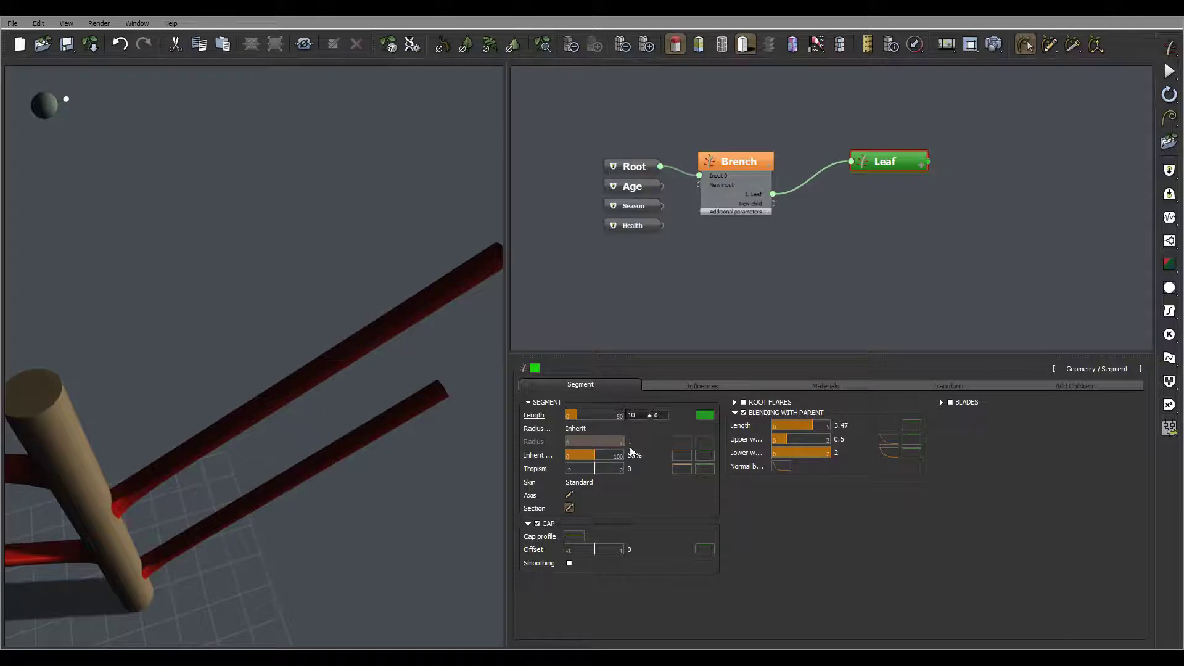
click(683, 454)
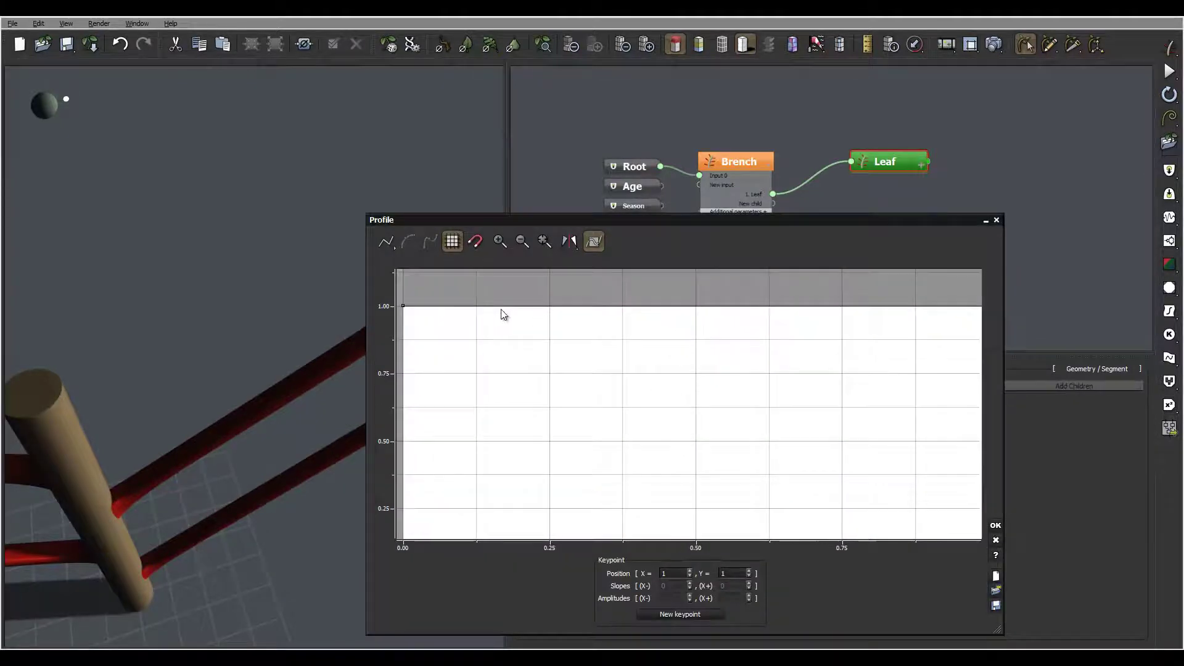
click(549, 308)
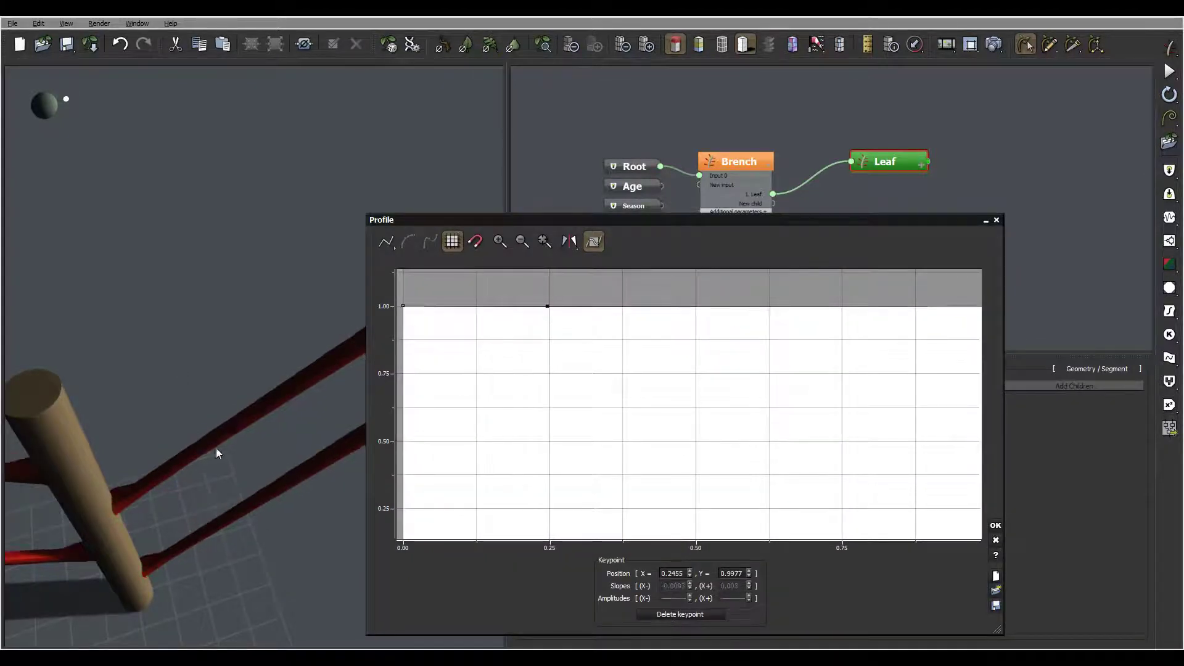
- Lower the radius profile's end keypoint at X 1 to zero
drag(687, 372, 608, 378)
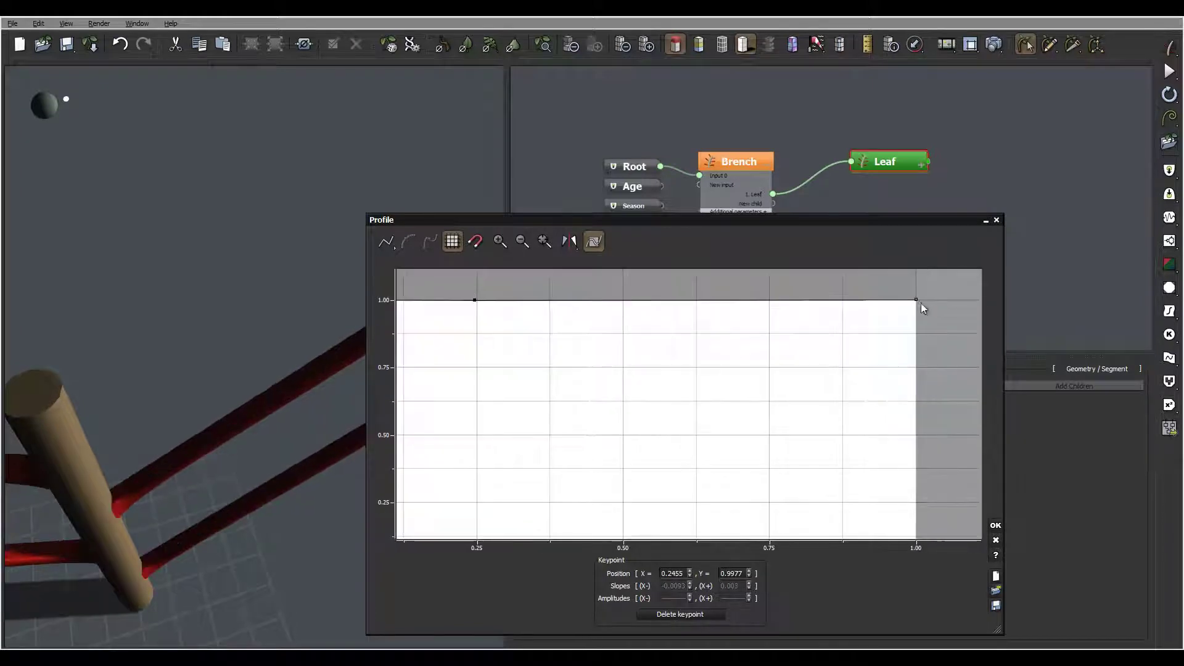
drag(916, 300, 918, 554)
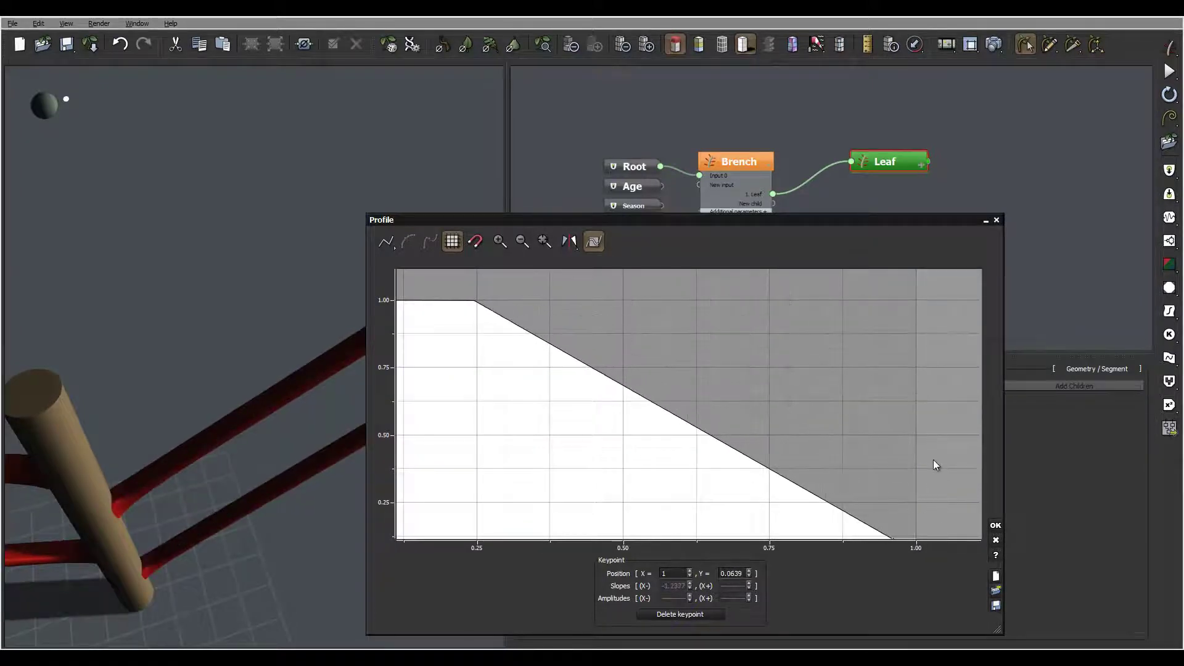
drag(930, 456, 909, 347)
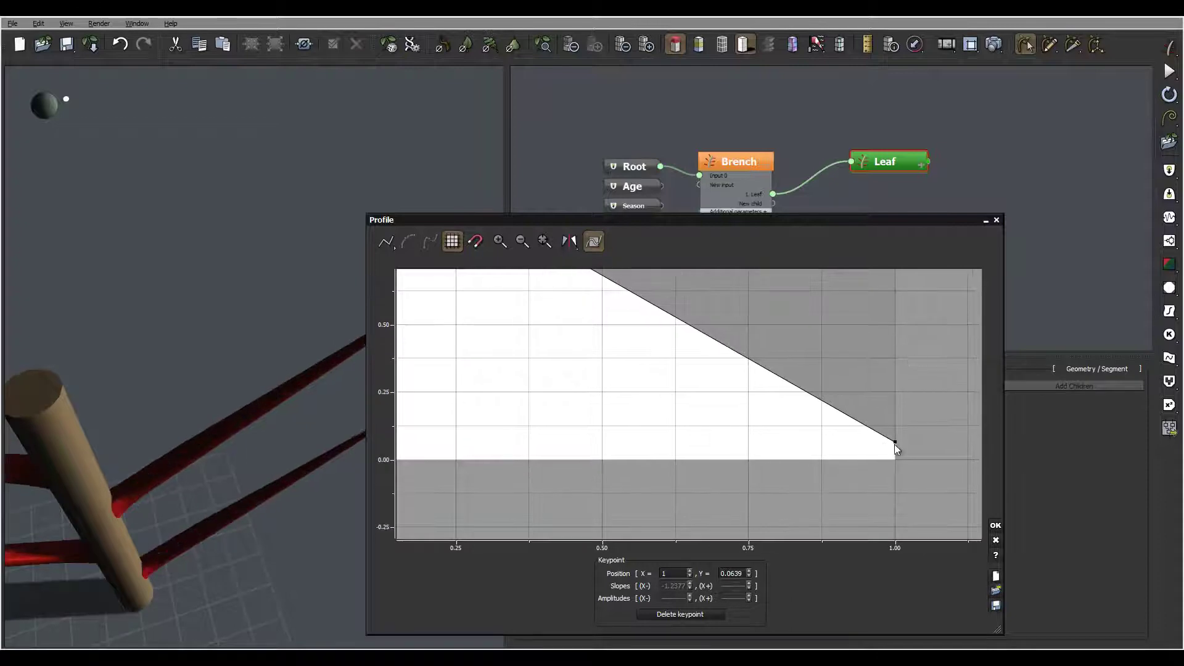
click(895, 444)
drag(896, 445, 896, 460)
- Add another keypoint on the profile's slope and move it to X 0.2455, Y 0 to shorten the stem
drag(633, 330, 797, 403)
double_click(675, 300)
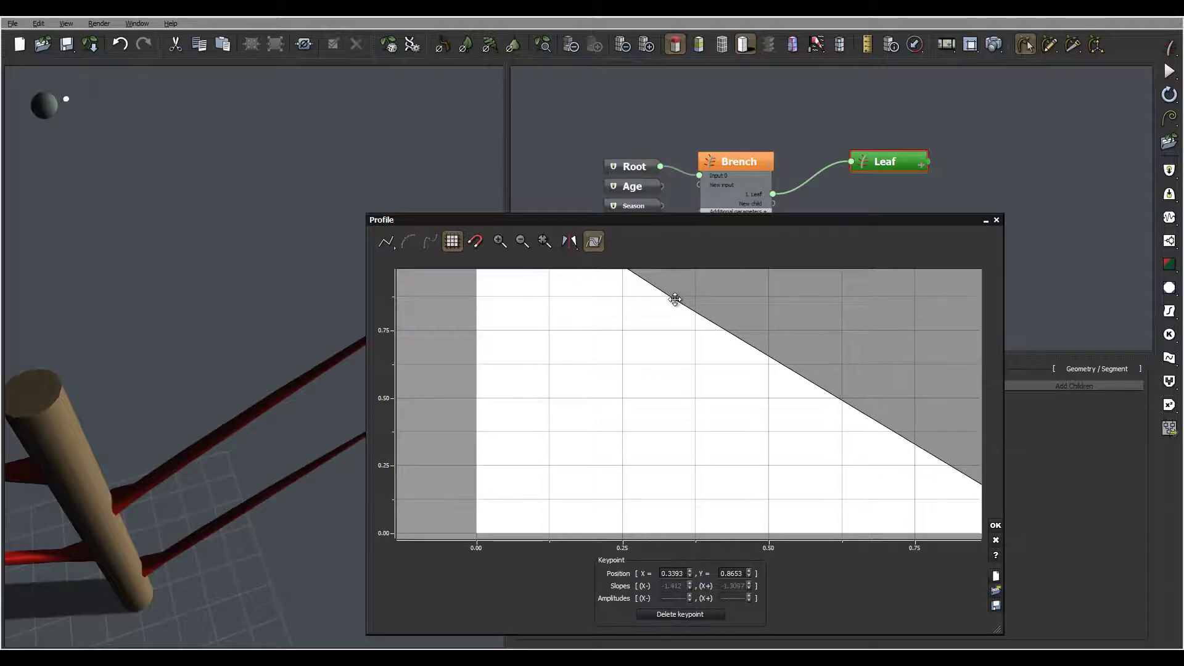
drag(674, 300, 620, 535)
drag(171, 375, 169, 320)
- Move the profile's upper inner keypoint to X 0.1707, Y 1.0023 for a tapered stem tip, and accept the profile
middle_drag(689, 356, 749, 475)
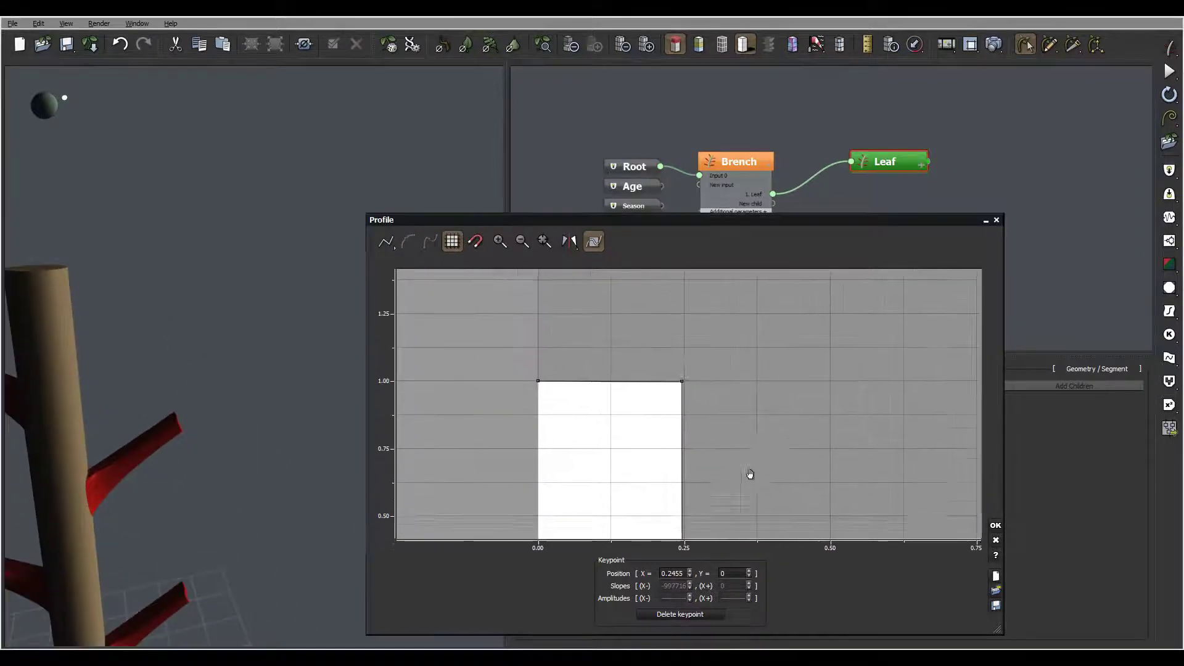
drag(681, 383, 638, 382)
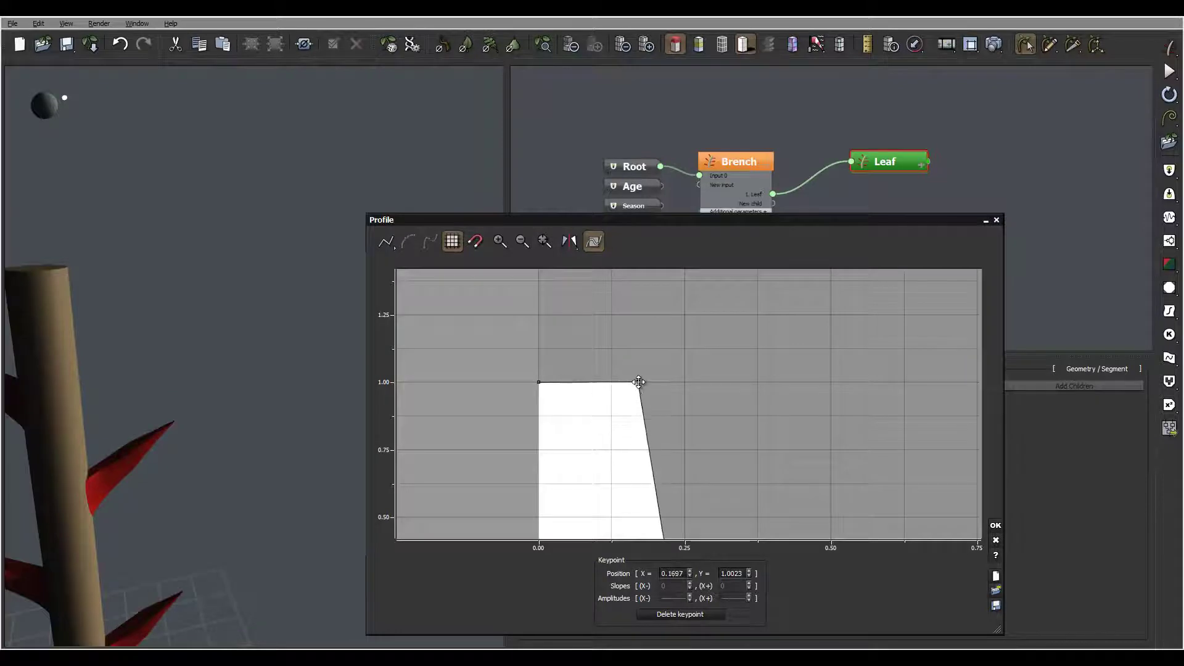
drag(171, 340, 189, 414)
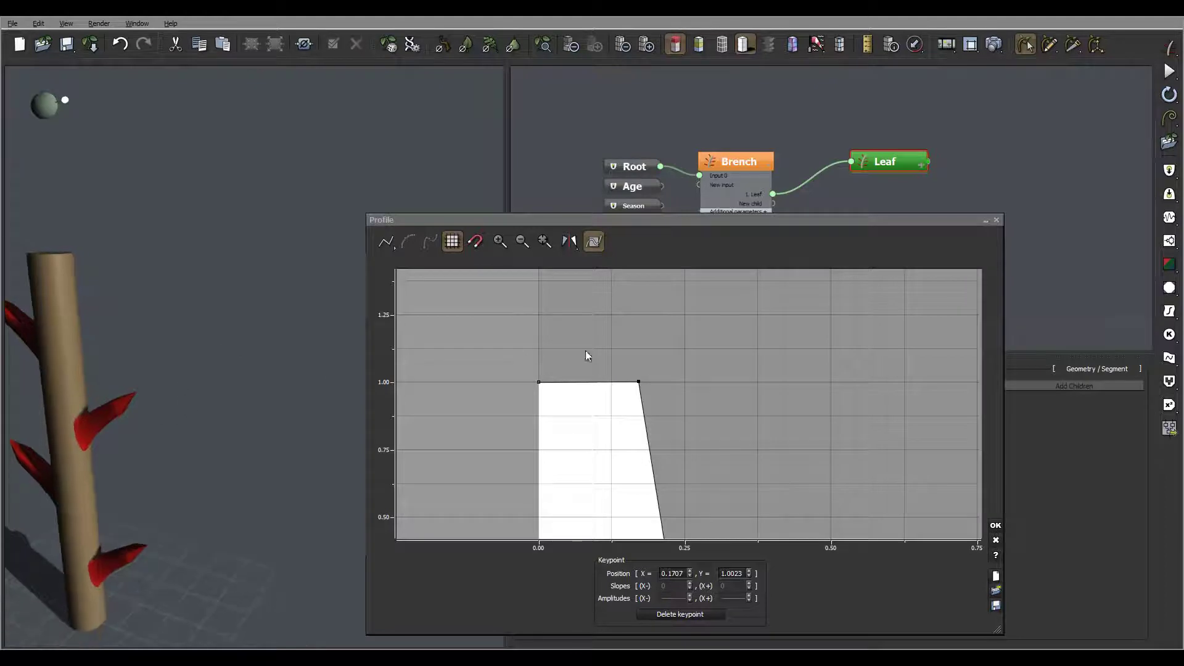
middle_drag(657, 415, 653, 359)
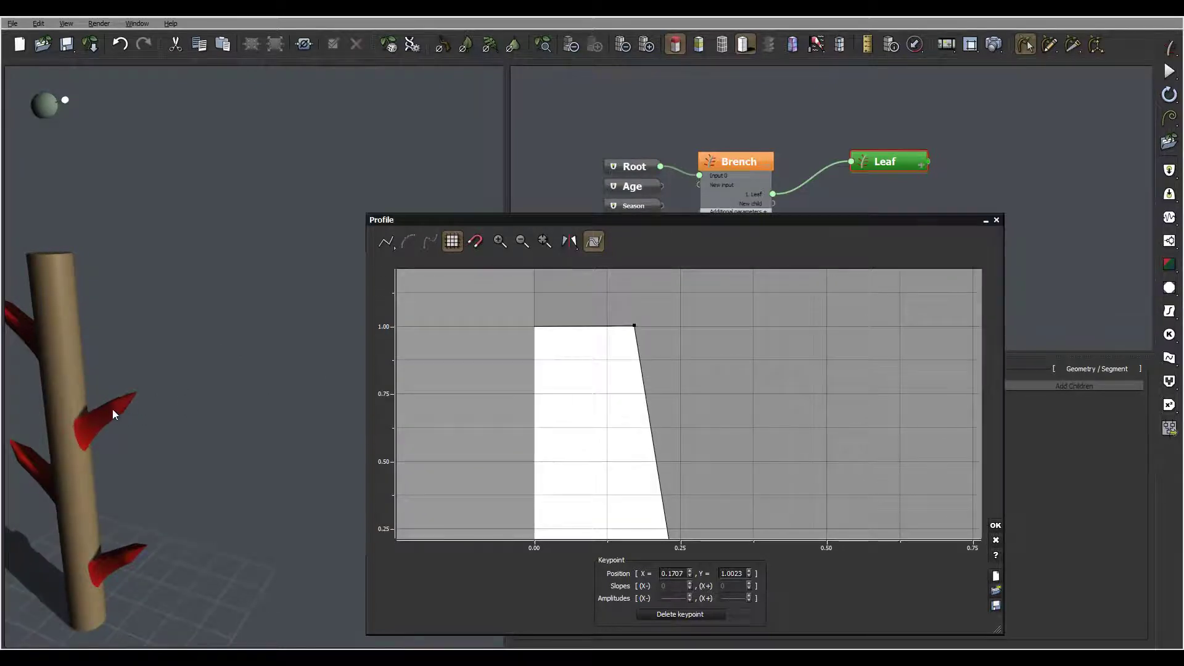
middle_drag(714, 402, 666, 326)
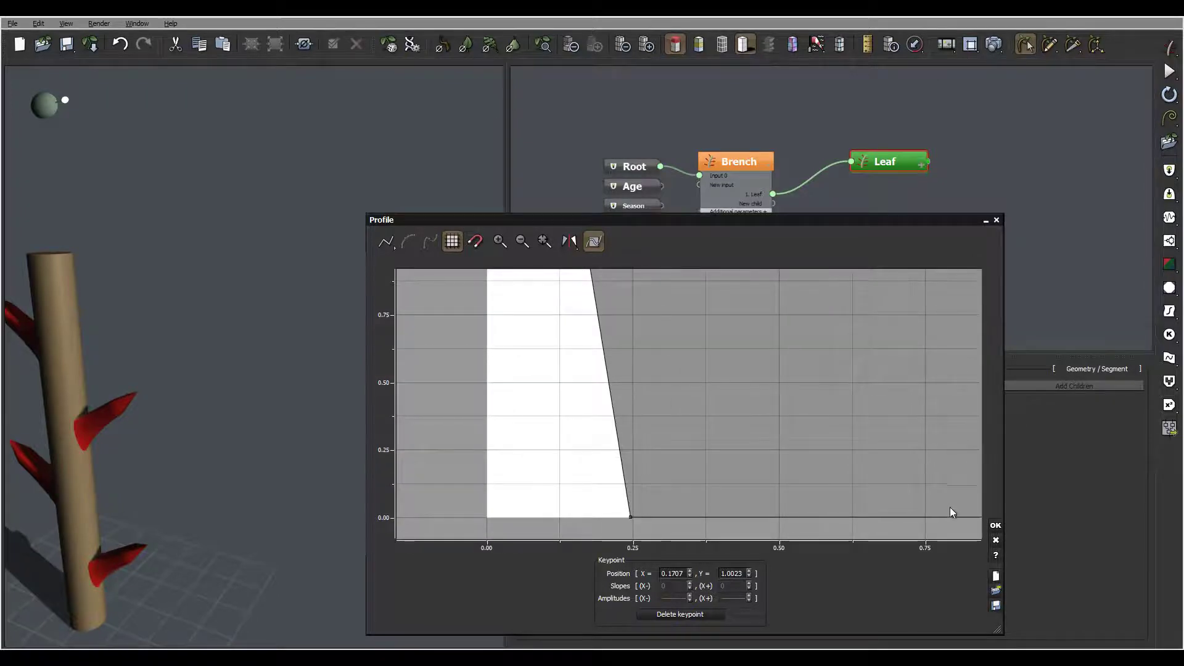
click(995, 525)
- Enable blades on the leaf segment and turn on their auto-size option
mouse_move(195, 371)
right_down()
mouse_move(199, 404)
mouse_move(226, 330)
mouse_move(189, 336)
mouse_move(312, 372)
right_up()
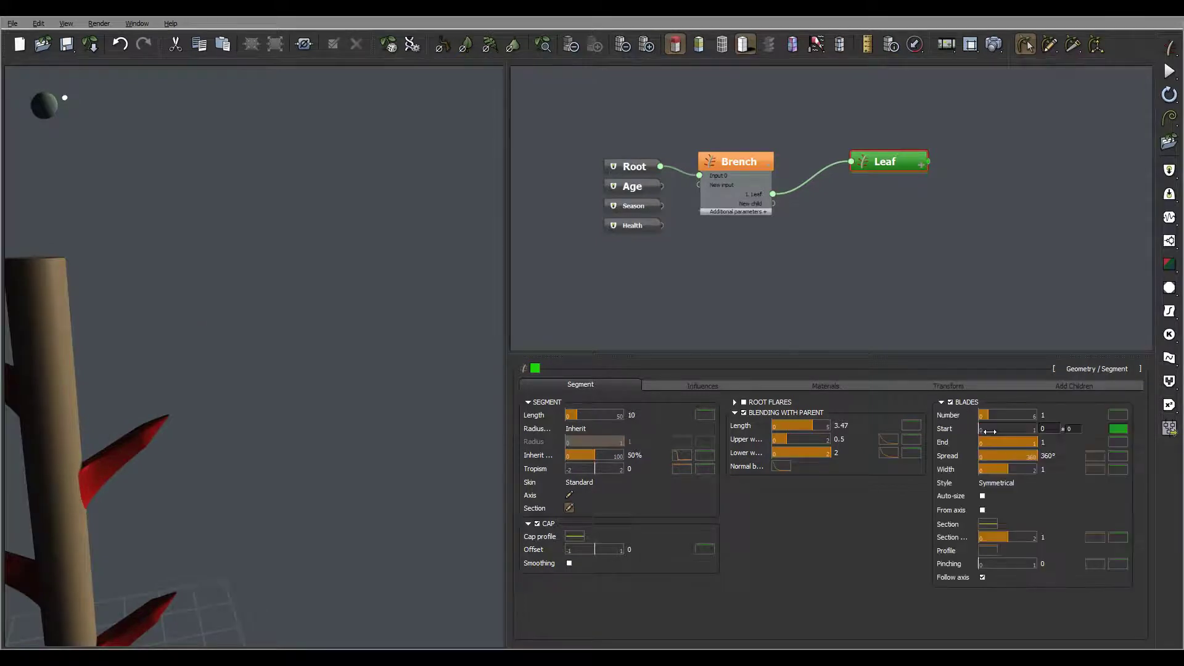
right_drag(257, 419, 292, 536)
right_drag(349, 479, 185, 432)
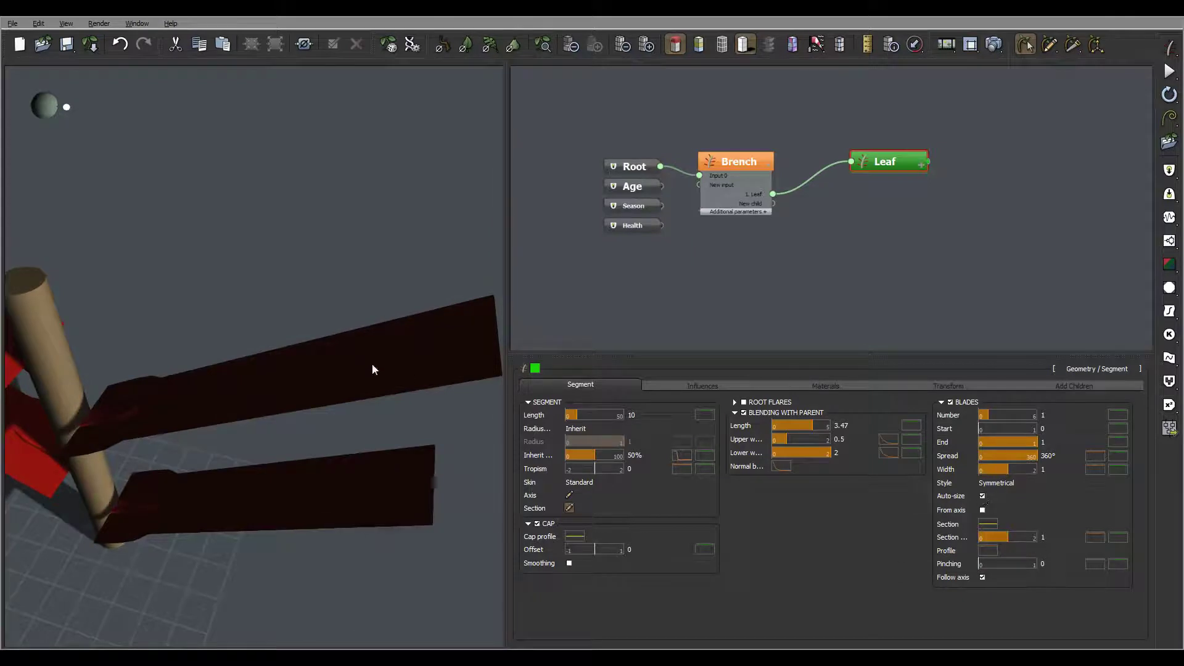
- Set the blades' start to 0.2 so that they begin near the stem tips
right_drag(376, 379, 354, 326)
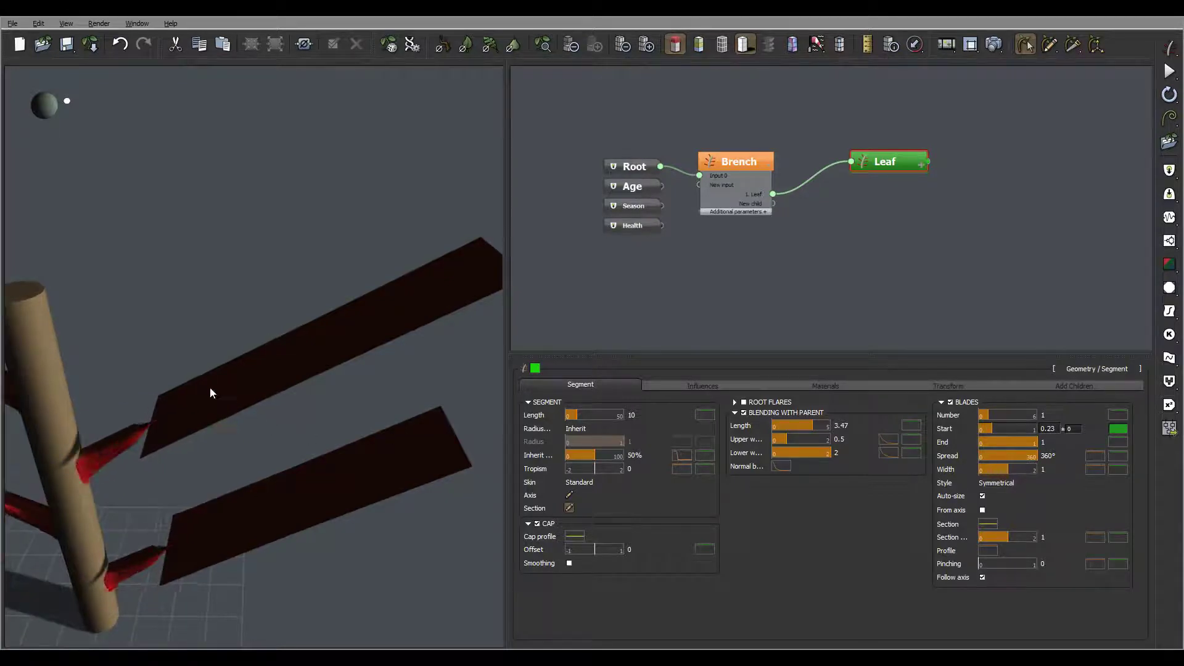
right_drag(210, 387, 233, 467)
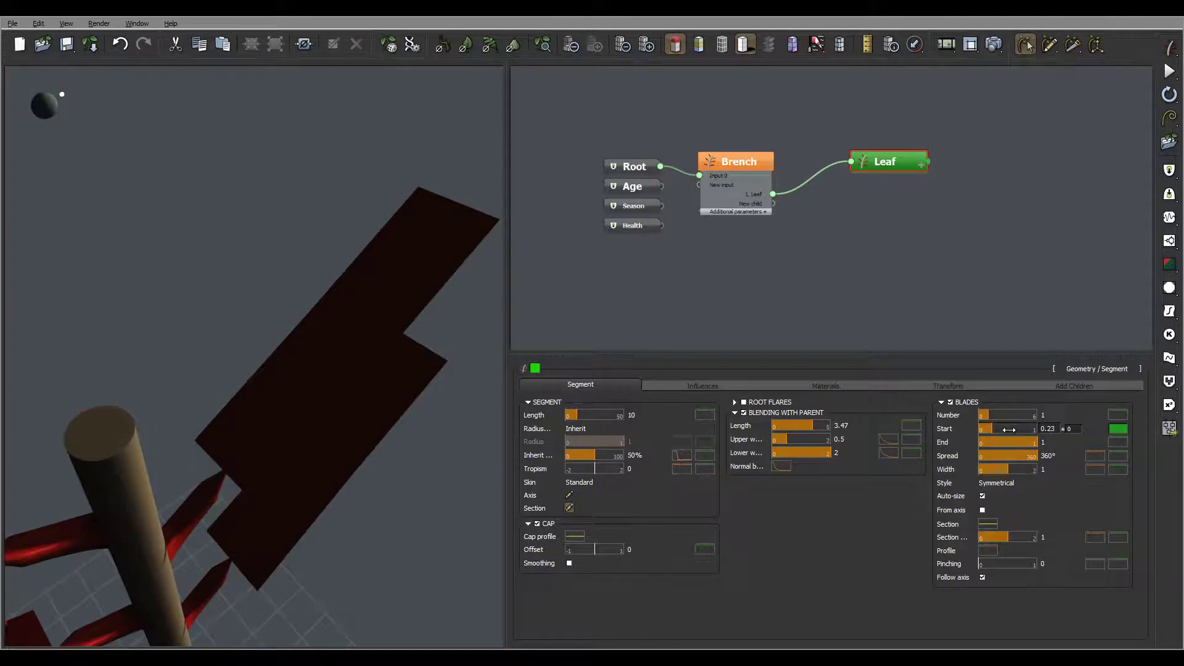
drag(1008, 429, 1007, 429)
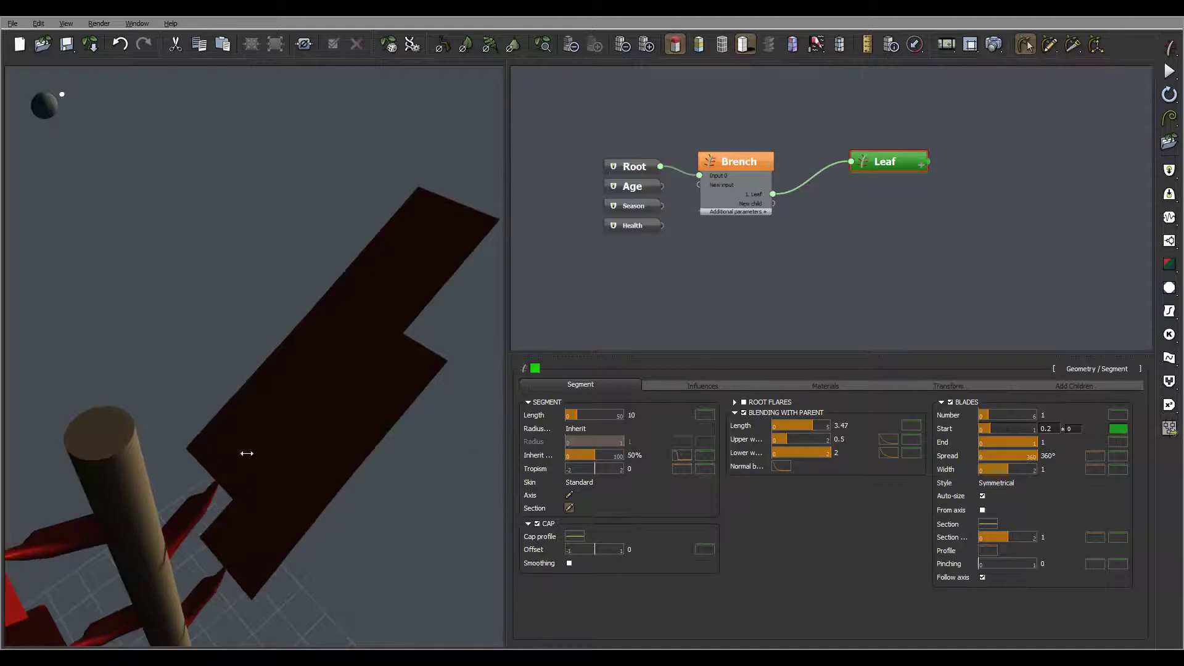
- Lower the blades' start to 0.17 so that they begin closer to the trunk
mouse_move(304, 465)
mouse_down()
mouse_move(255, 450)
mouse_move(313, 458)
mouse_up()
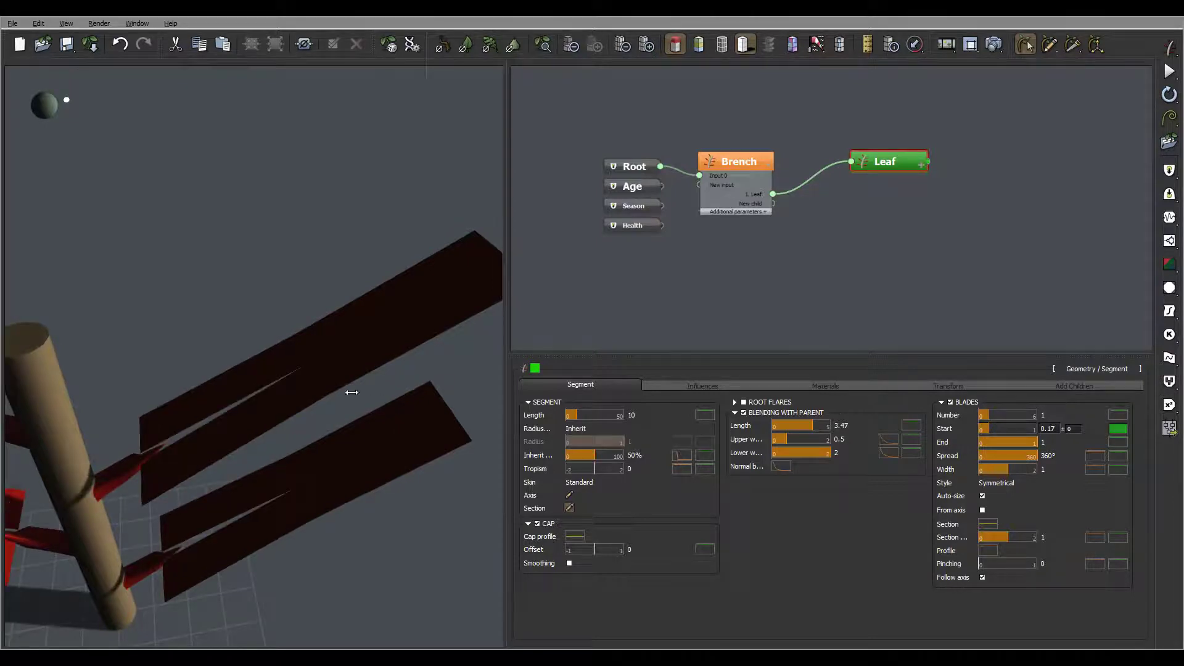
drag(351, 393, 260, 346)
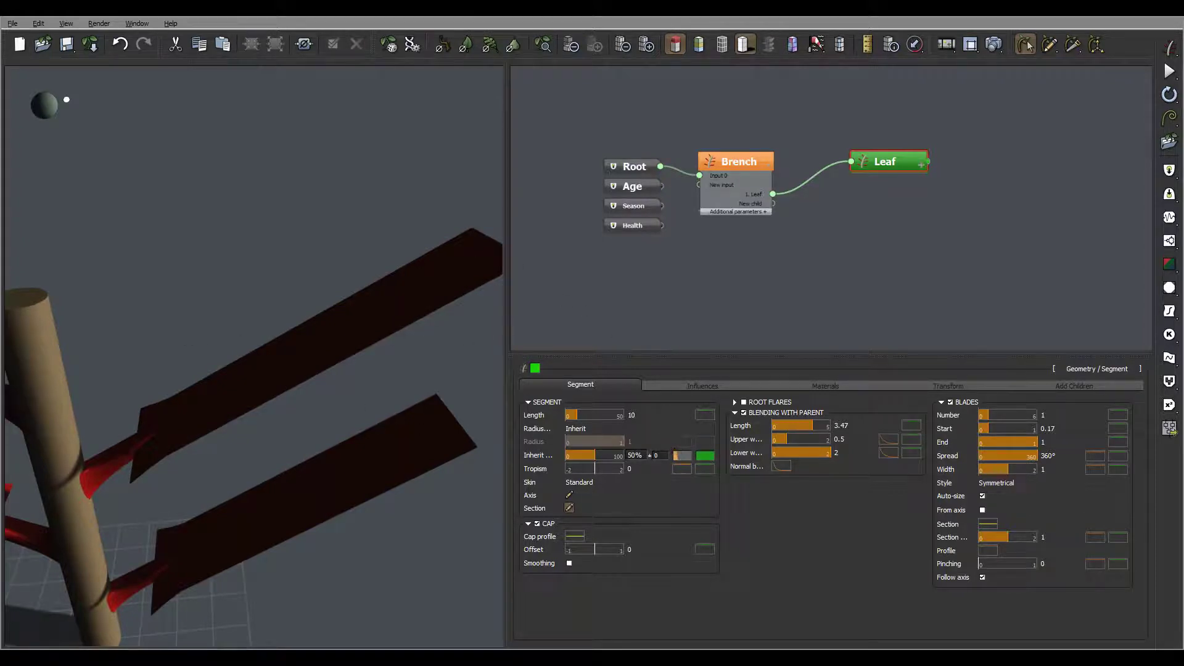
- Smooth the leaf stem's inherited radius profile into a curve and move its upper inner keypoint to X 0.1728, Y 0.6986
click(681, 455)
middle_drag(728, 376, 772, 427)
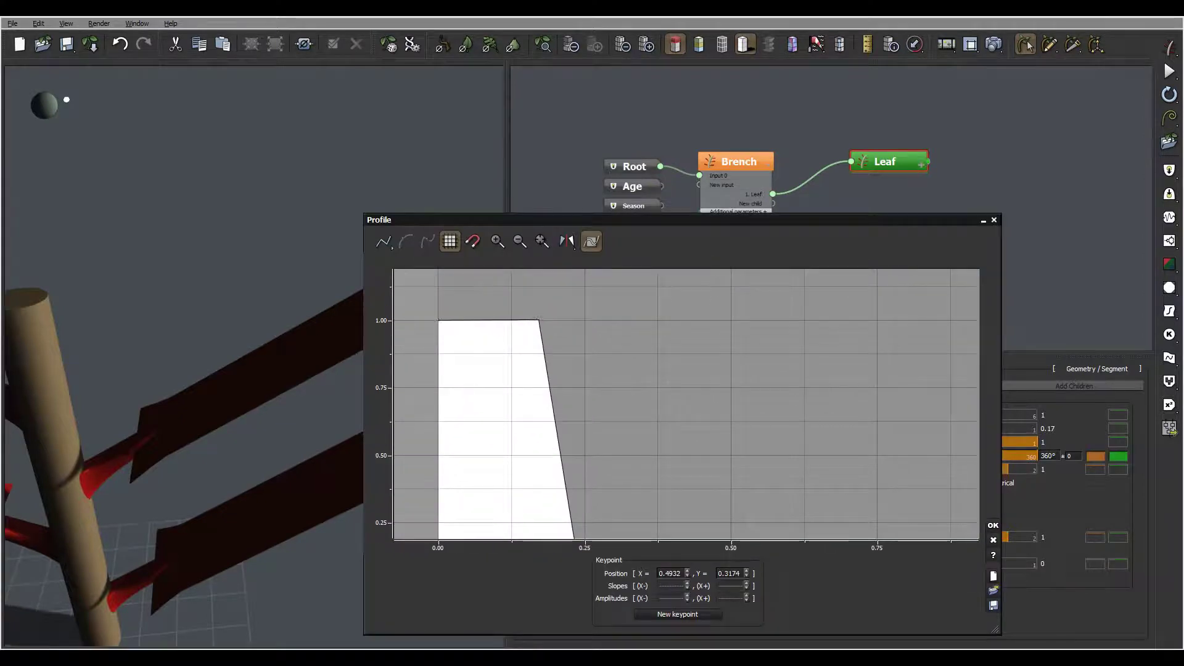
click(384, 242)
click(420, 243)
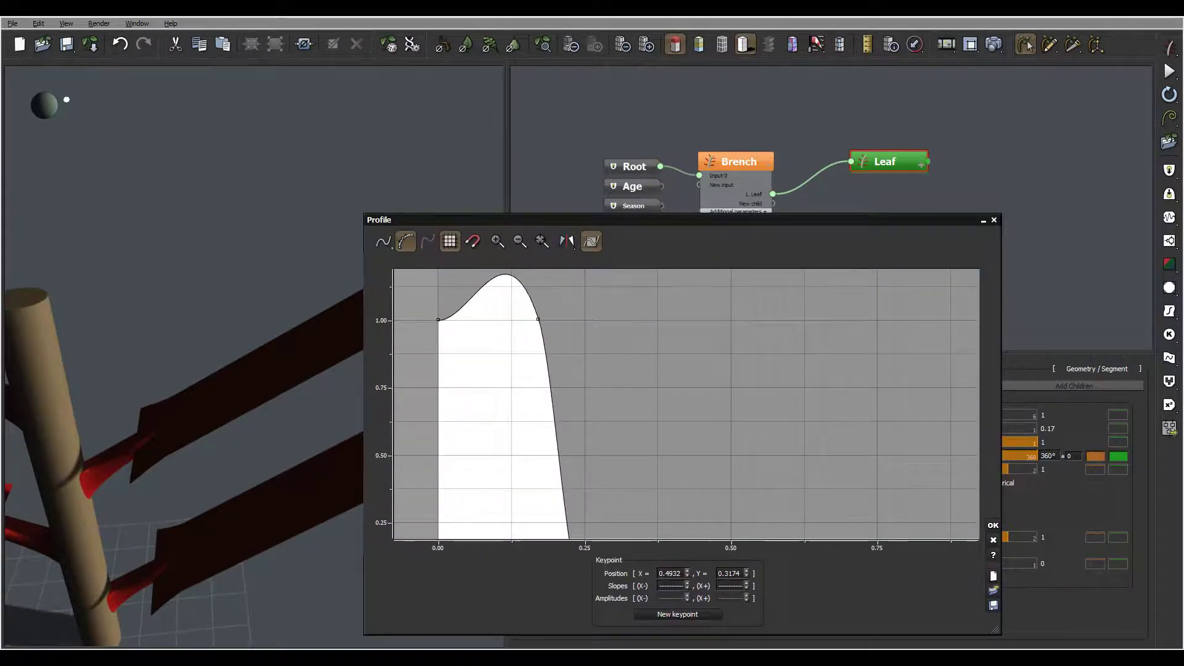
click(538, 319)
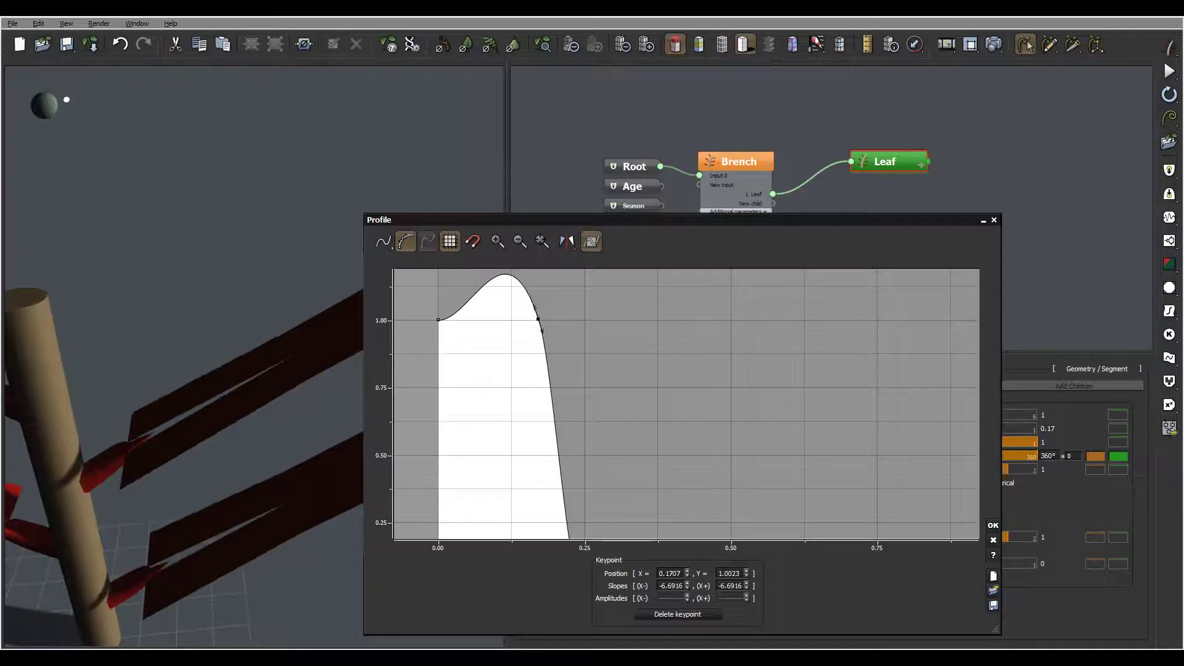
drag(538, 319, 540, 401)
- Stretch the radius profile's lower end outward, with a keypoint at X 0.2708, Y 0.016, and accept the profile
middle_drag(654, 469, 626, 323)
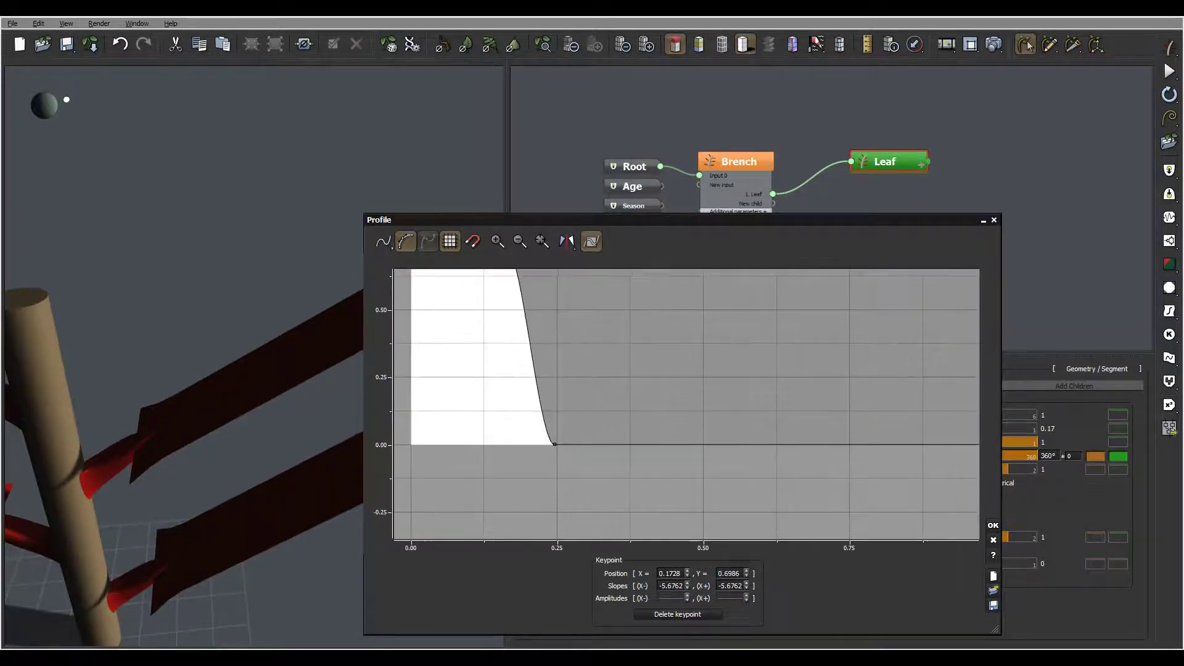
drag(554, 444, 582, 445)
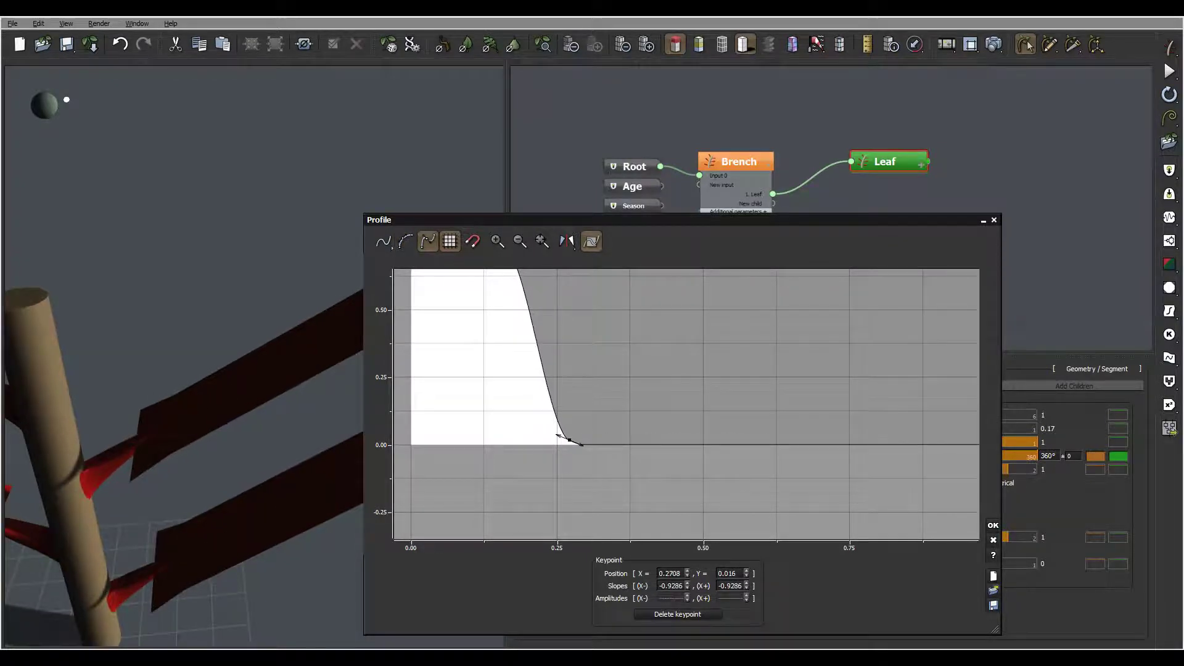
click(994, 525)
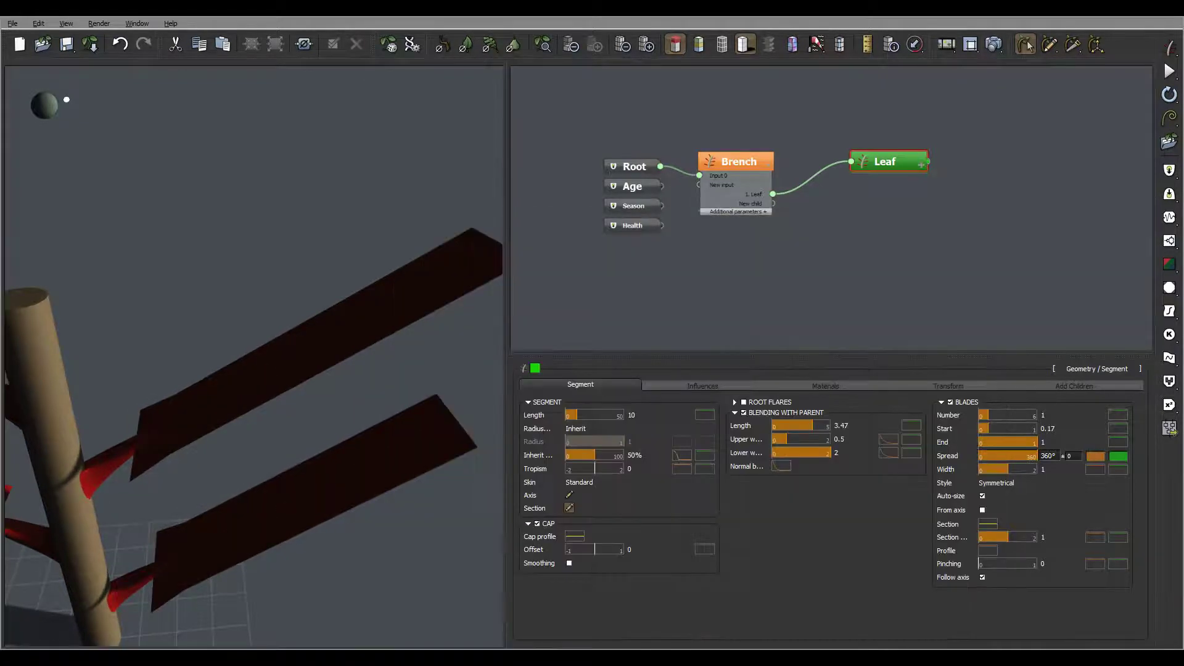
- Set the blades' width to 2
right_drag(296, 247, 486, 195)
middle_drag(253, 358, 246, 432)
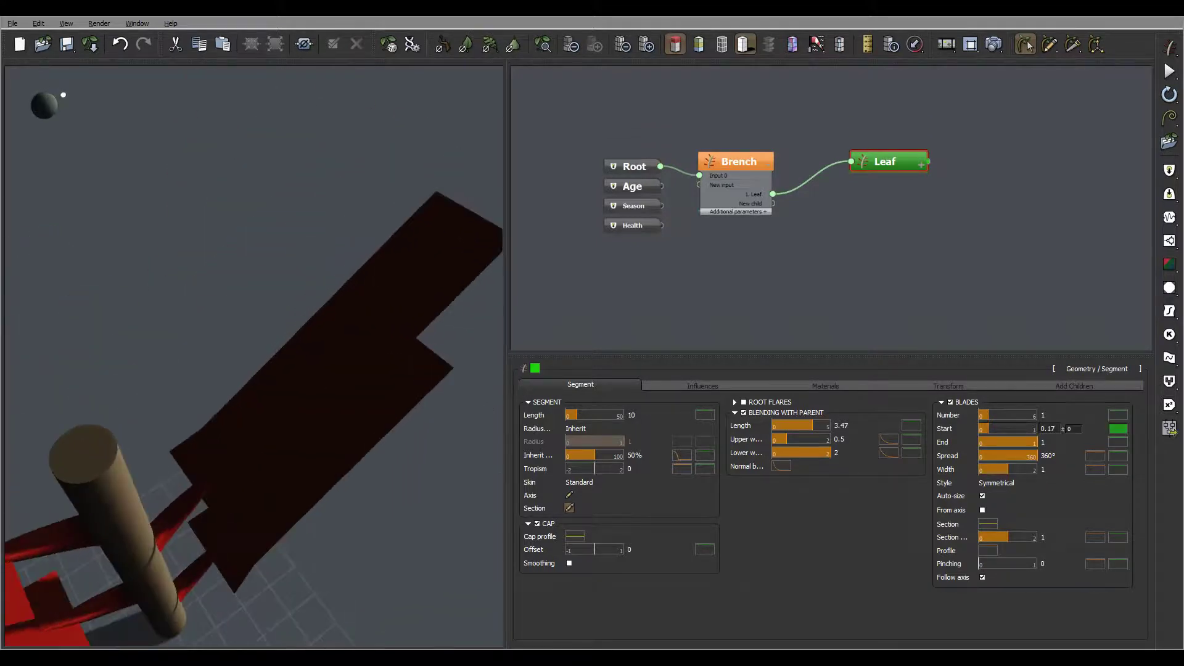
middle_drag(259, 346, 277, 383)
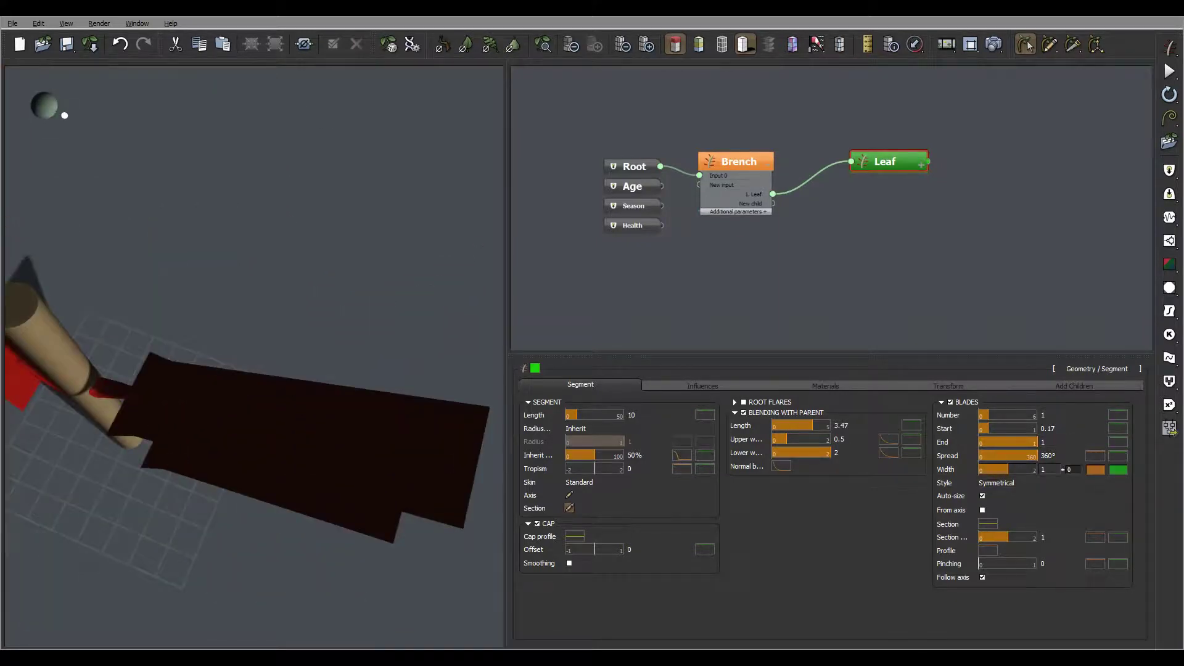
double_click(1047, 470)
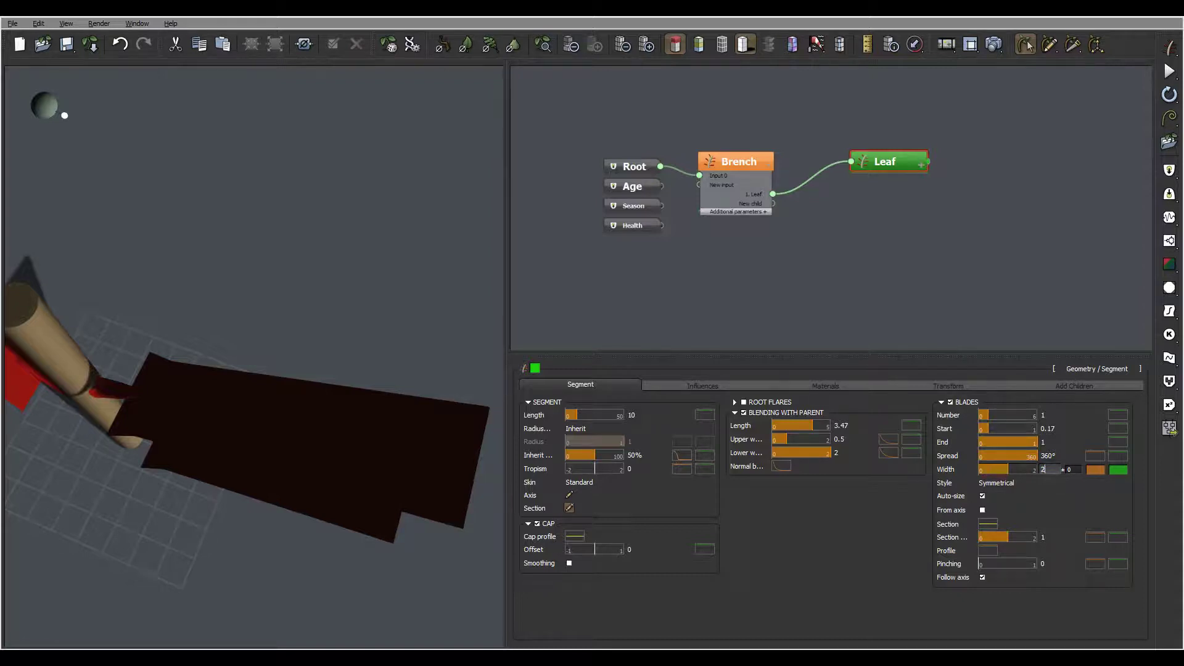
key(Return)
middle_drag(290, 555, 490, 633)
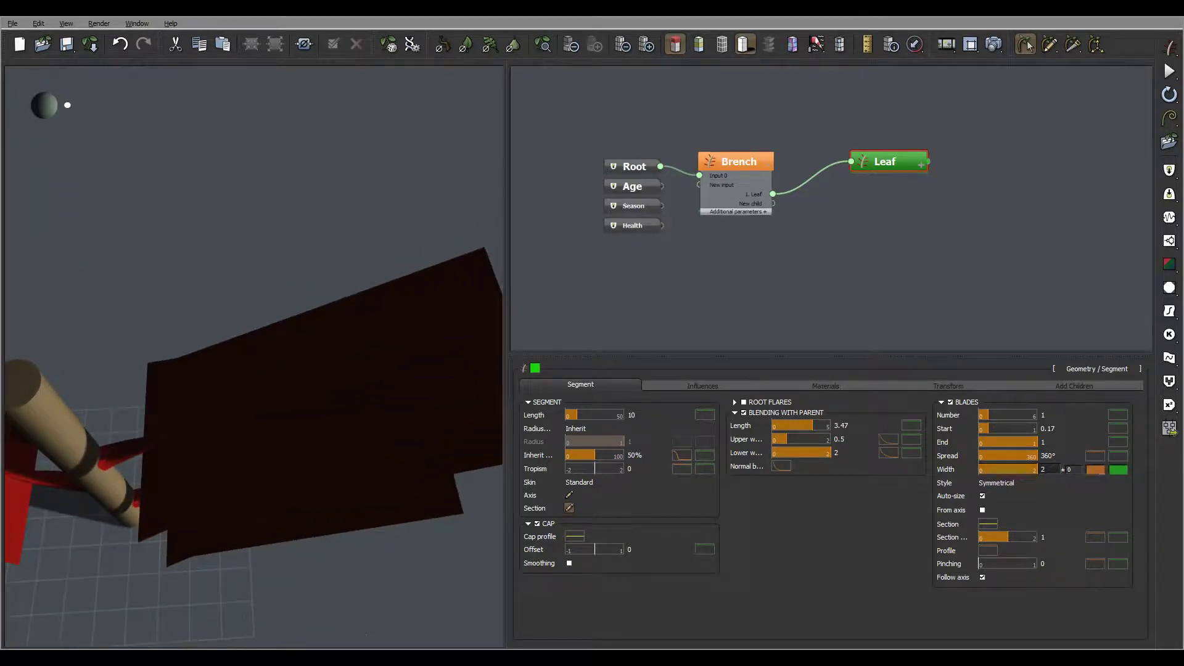
- Examine the blades' width profile curve and close it
click(1096, 470)
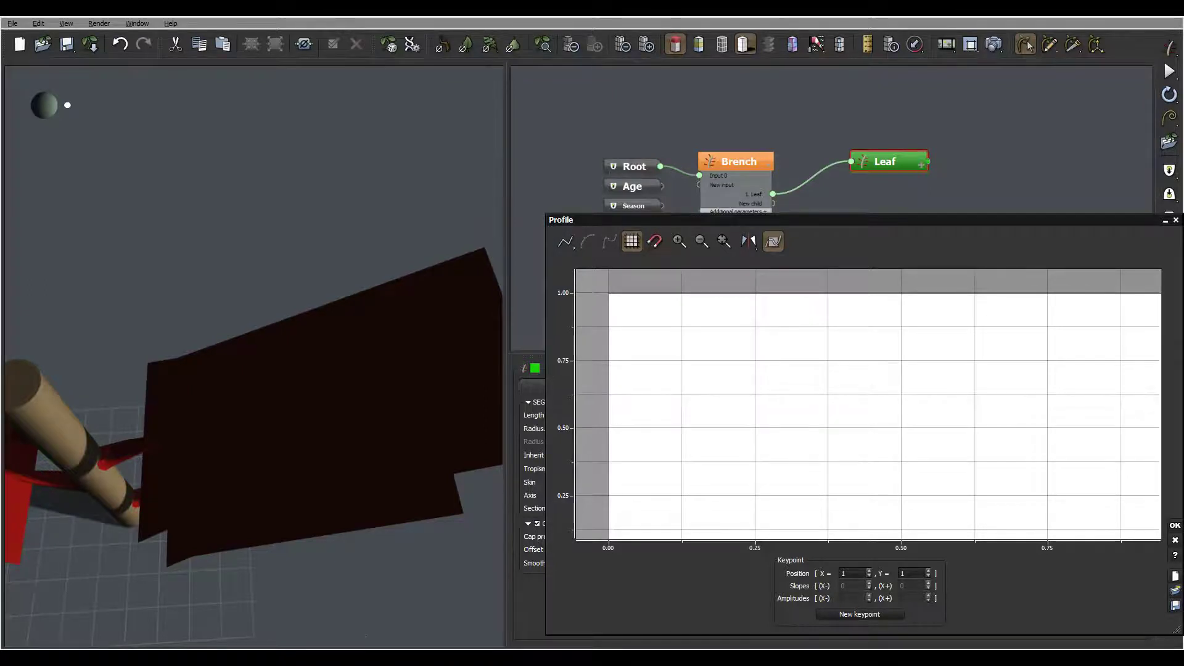
mouse_move(271, 395)
right_down()
mouse_move(275, 438)
mouse_move(266, 389)
mouse_move(191, 326)
mouse_move(240, 317)
mouse_move(278, 337)
mouse_move(293, 373)
mouse_move(309, 358)
mouse_move(296, 333)
mouse_move(302, 367)
mouse_move(271, 352)
mouse_move(296, 376)
mouse_move(284, 333)
right_up()
click(1175, 525)
- Edit the blades' material and load leaf.jpg as its mapped color picture
click(826, 384)
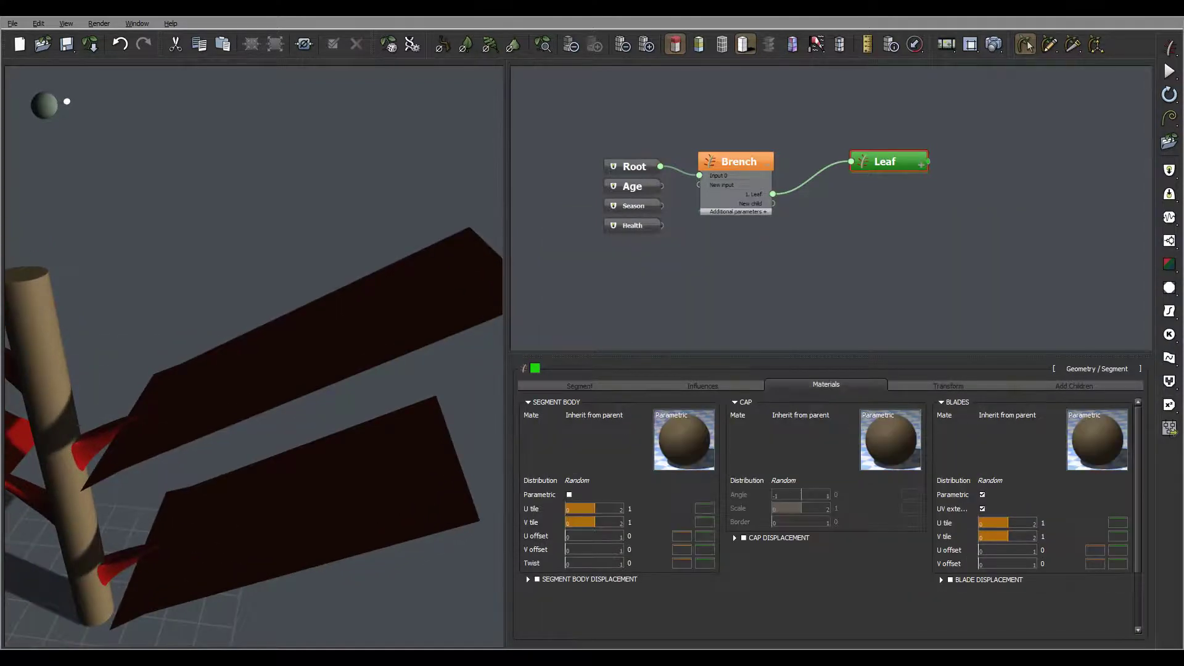
mouse_move(1060, 466)
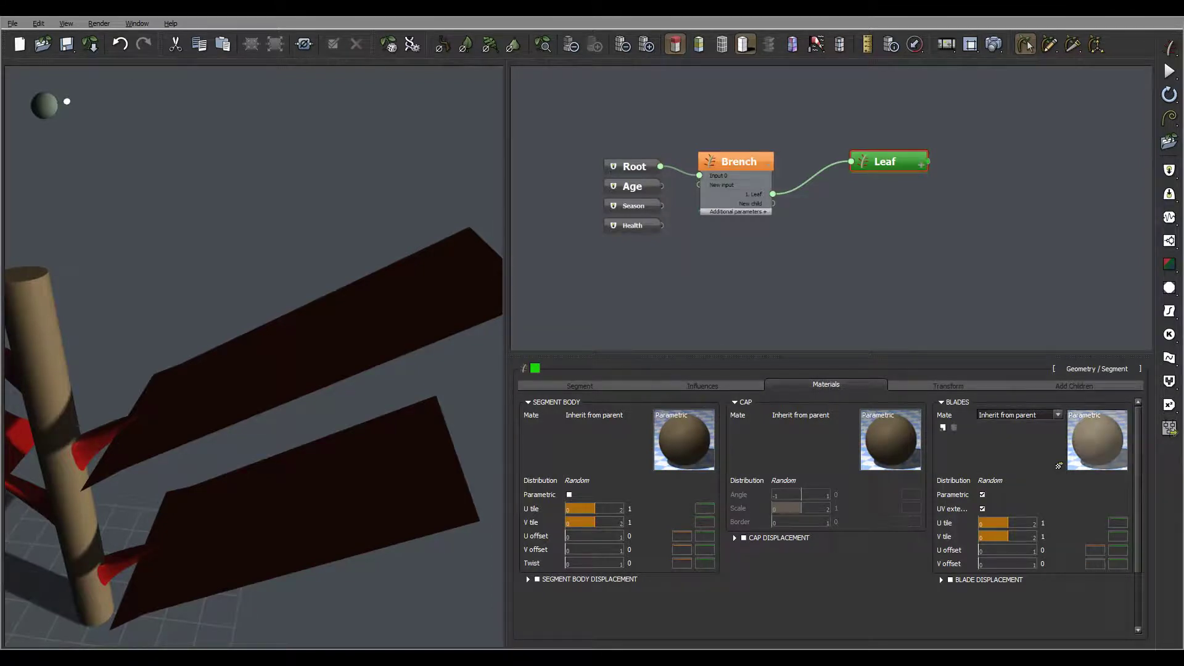
double_click(1098, 440)
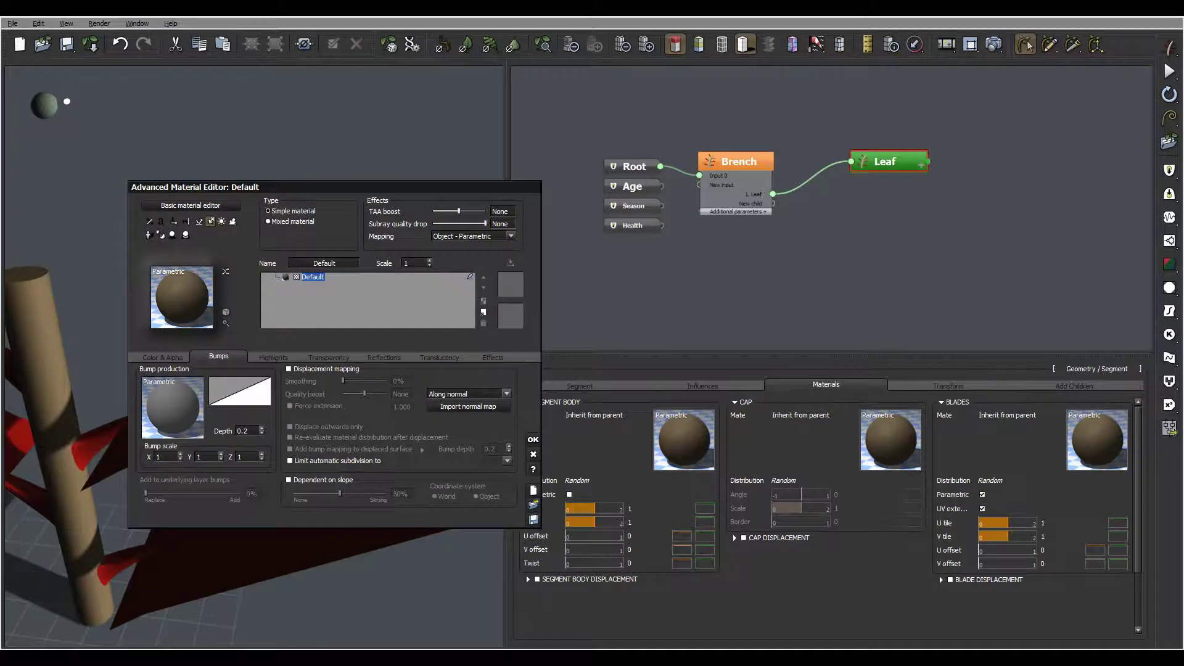
drag(346, 187, 746, 127)
click(563, 296)
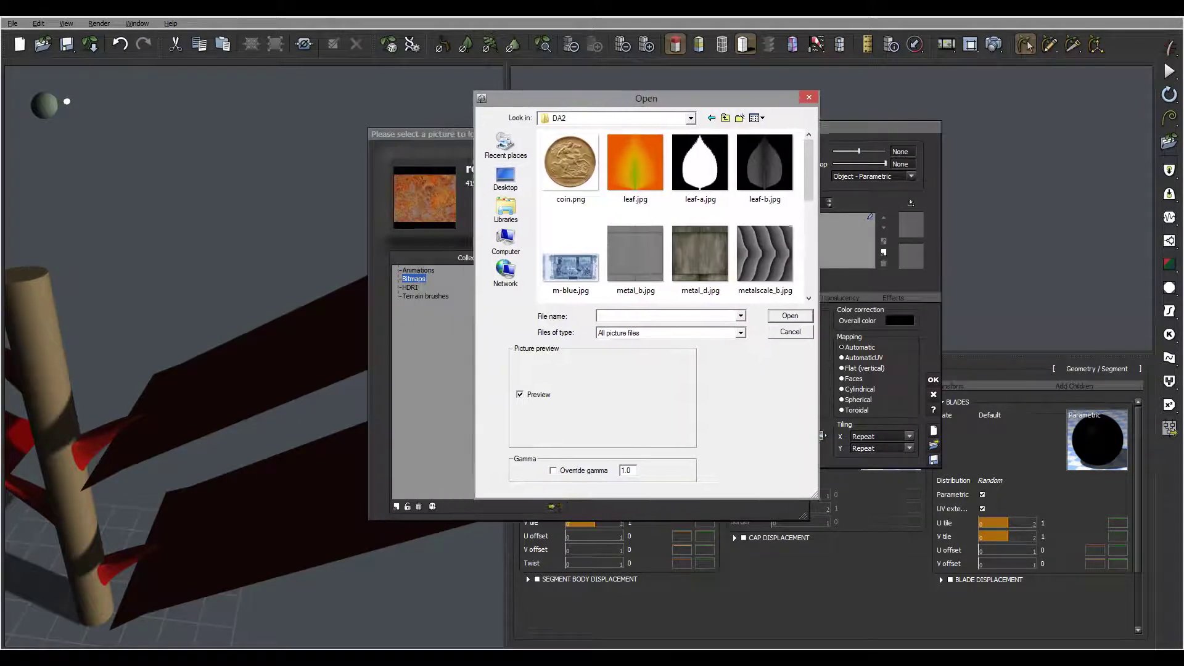
click(636, 168)
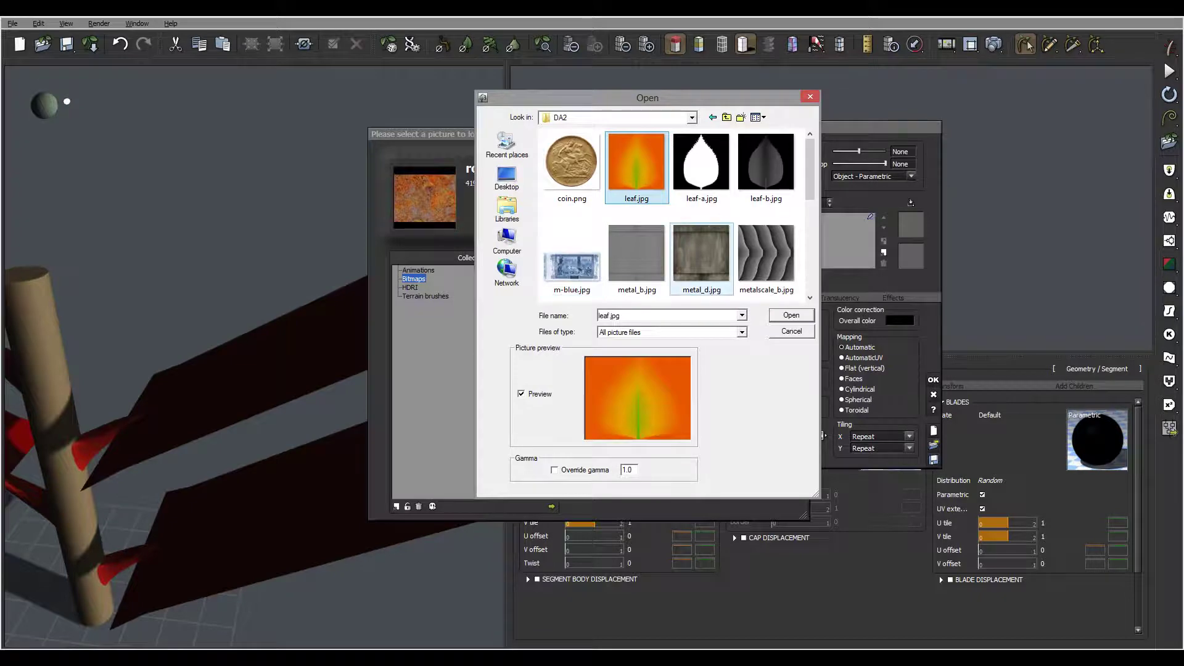
key(Return)
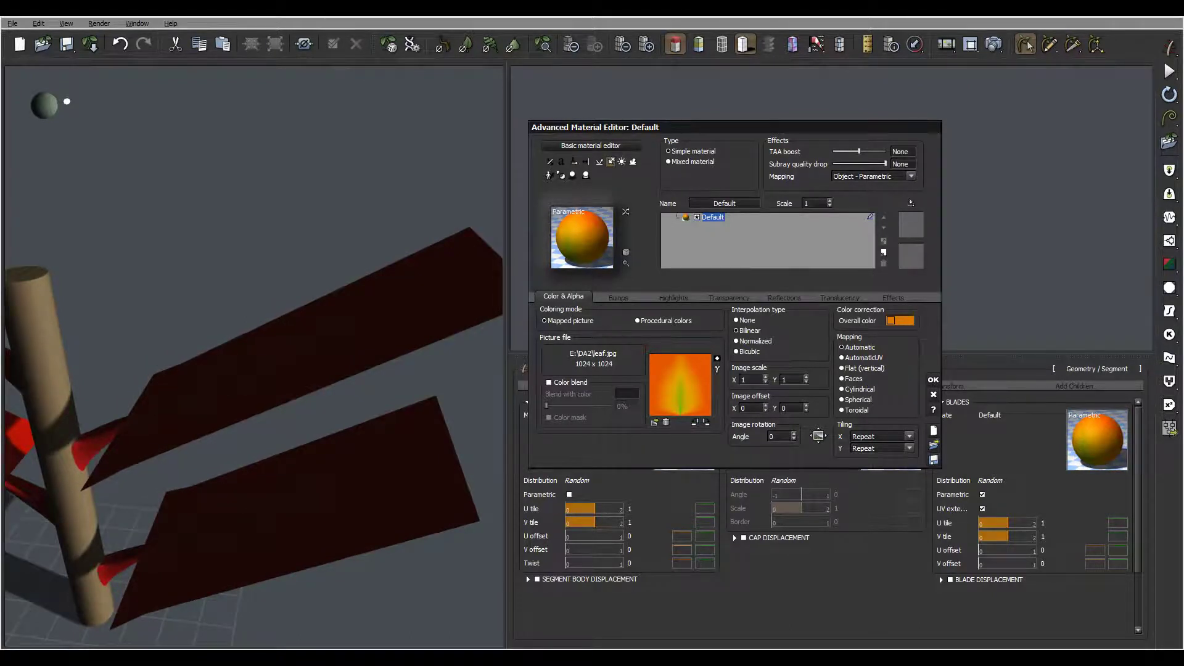
- Set the blades material's global transparency to 100% with variable transparency, and open the transparency production function for editing
click(729, 298)
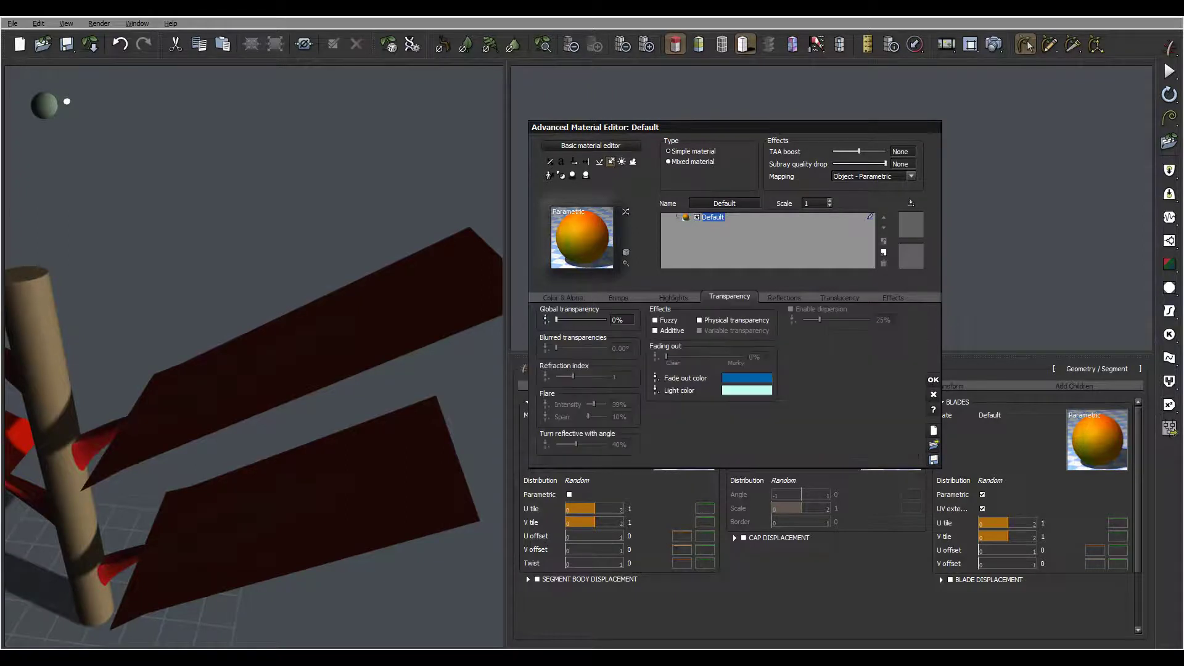
drag(557, 320, 609, 320)
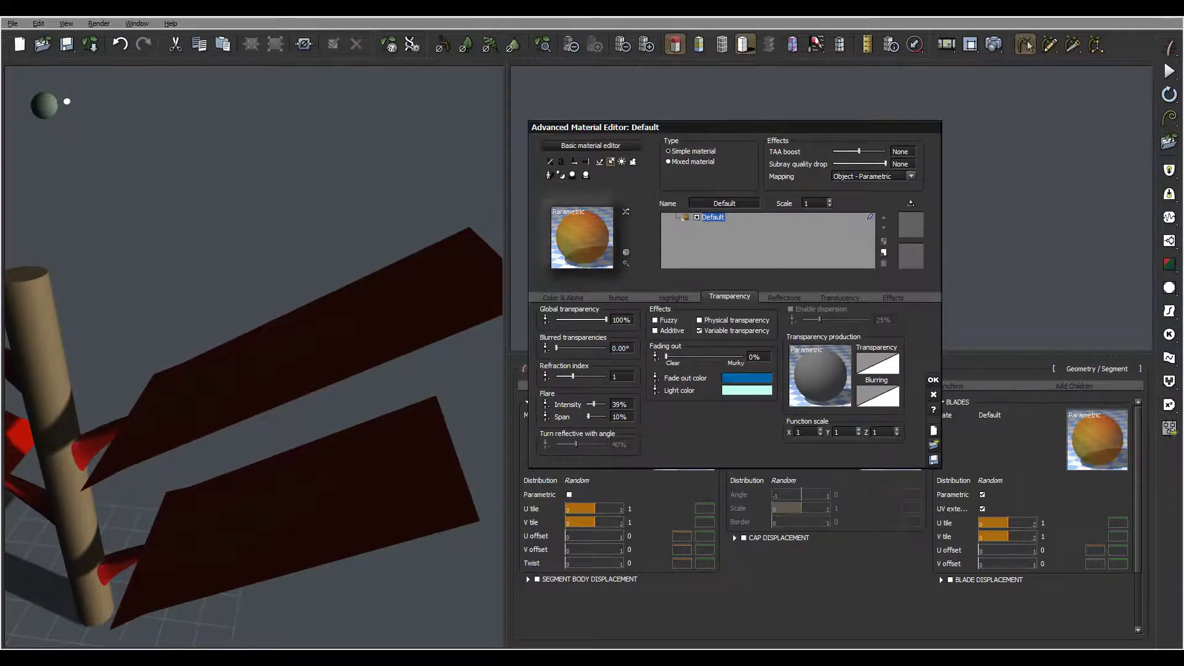
right_click(820, 372)
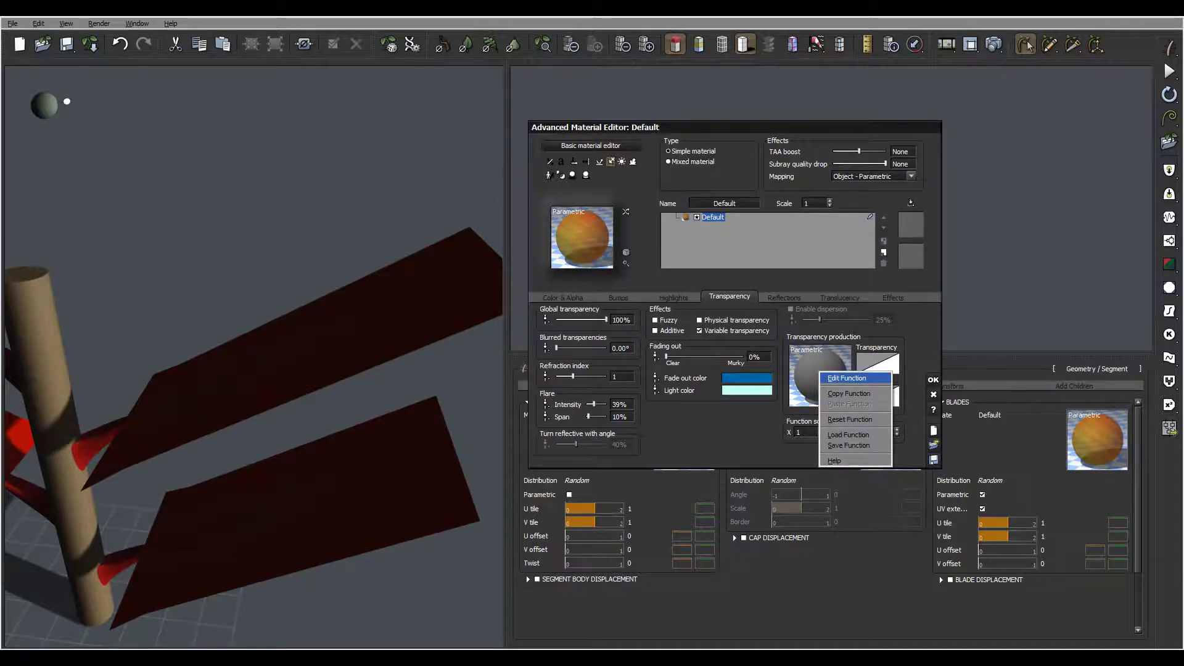
click(847, 378)
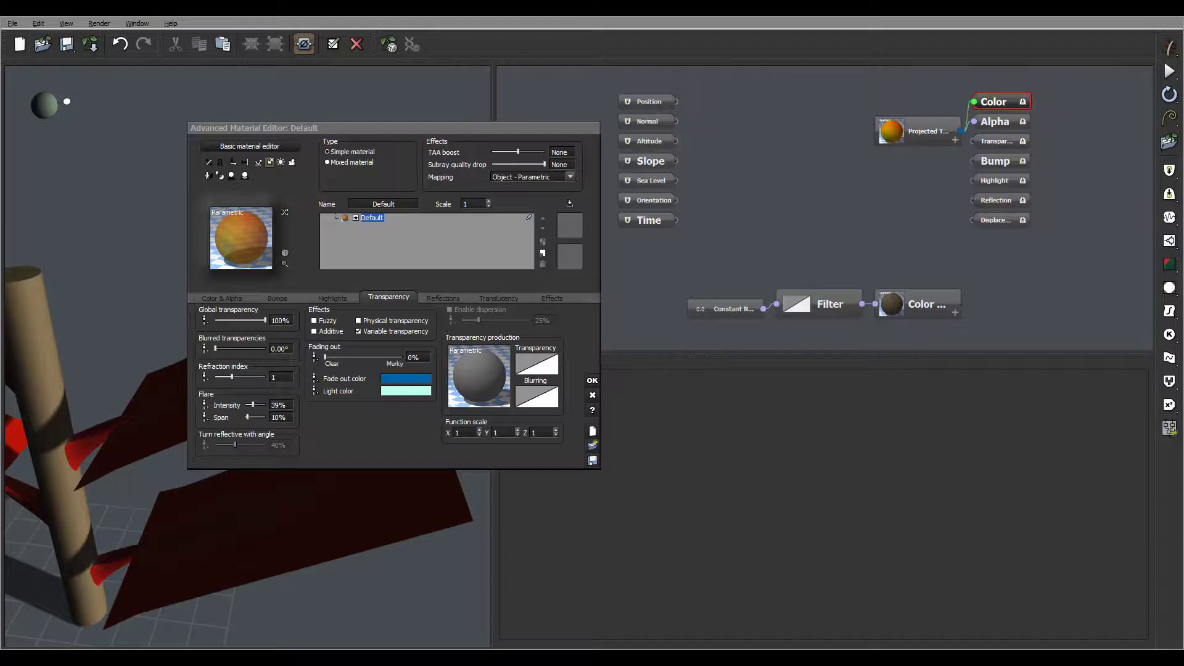
- Add a Projected Texture Map node to the material's function graph and load leaf-a.jpg into it
right_click(837, 178)
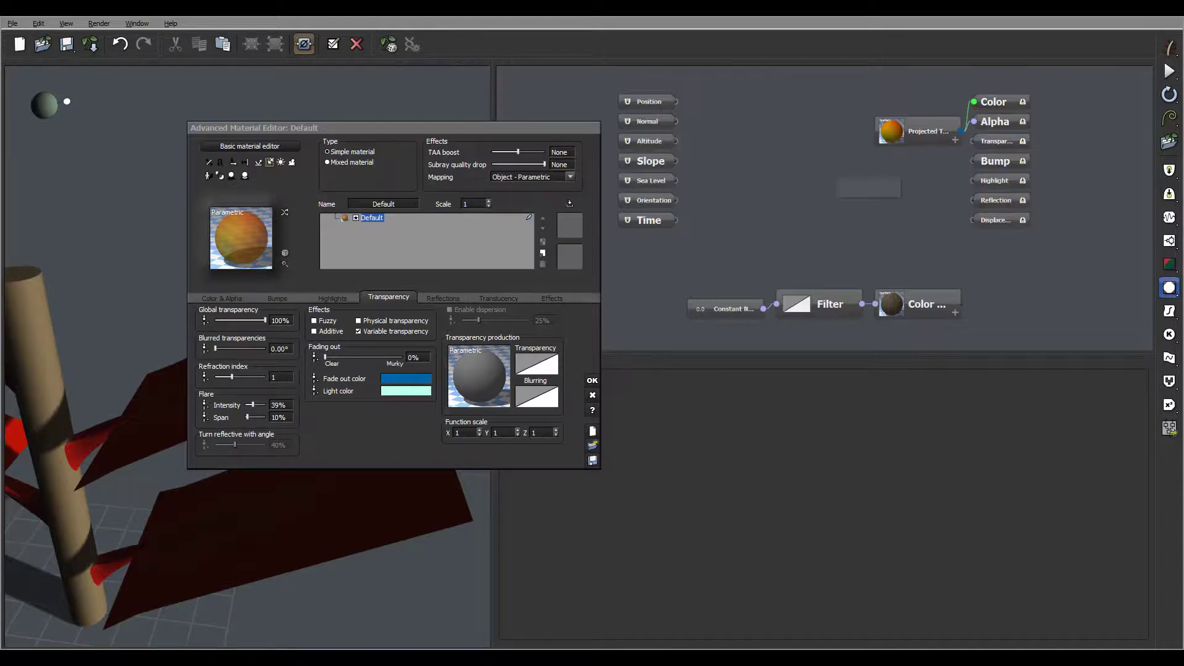
click(1169, 287)
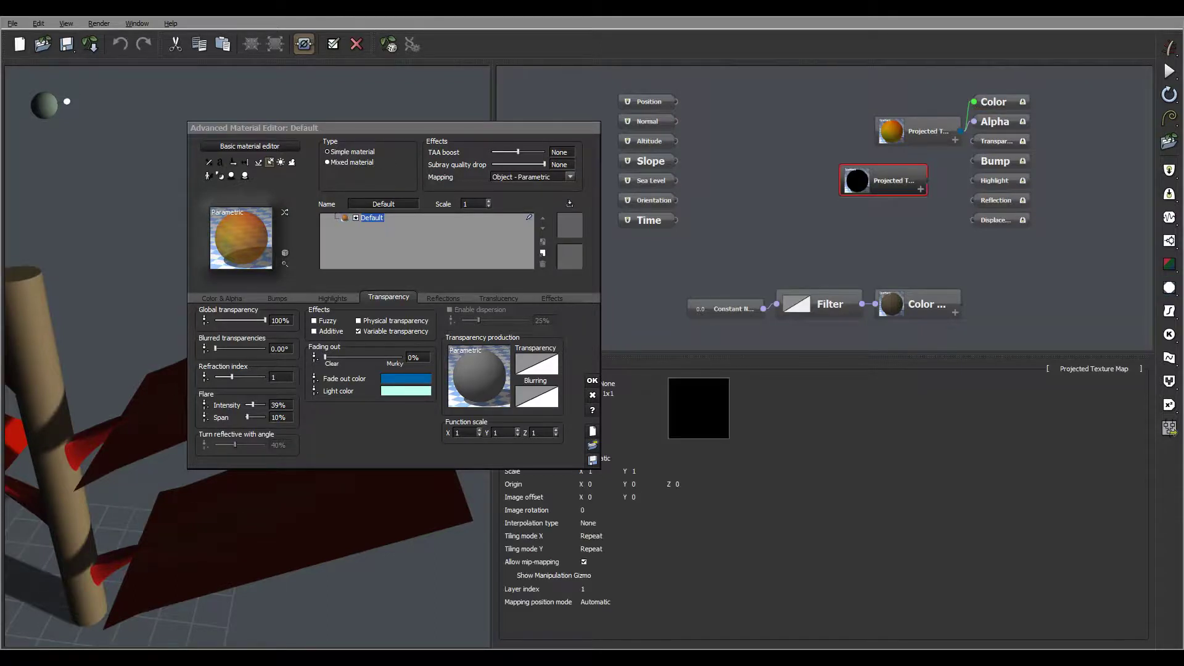
drag(407, 128, 315, 77)
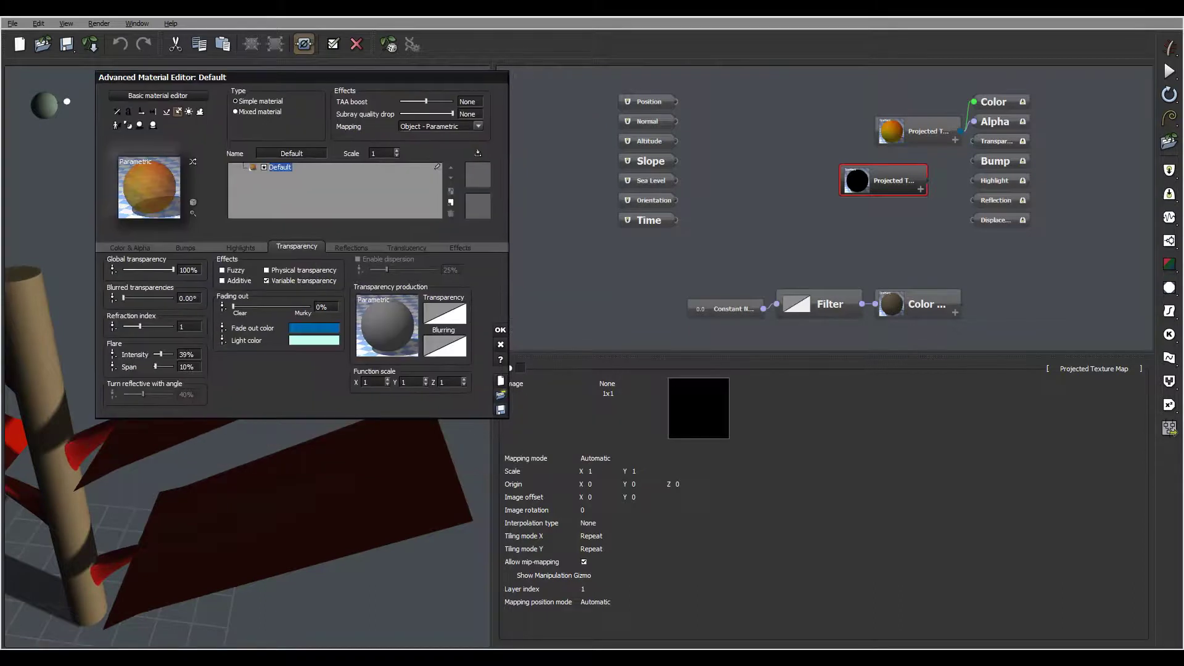
mouse_move(690, 423)
click(673, 445)
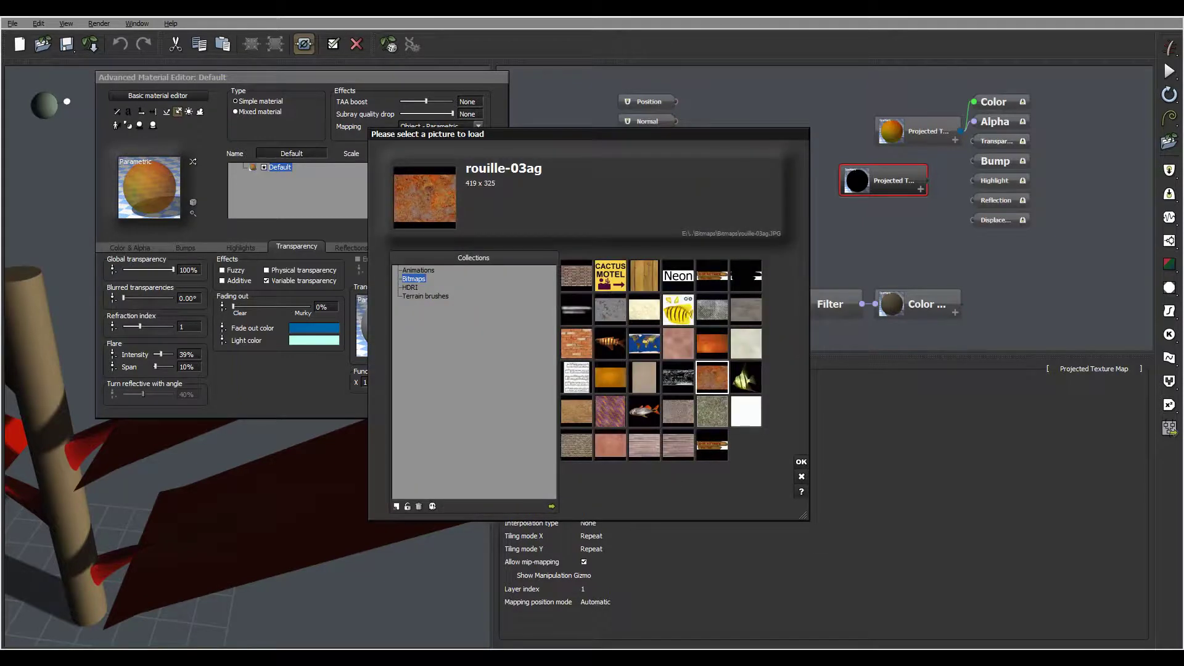
click(552, 507)
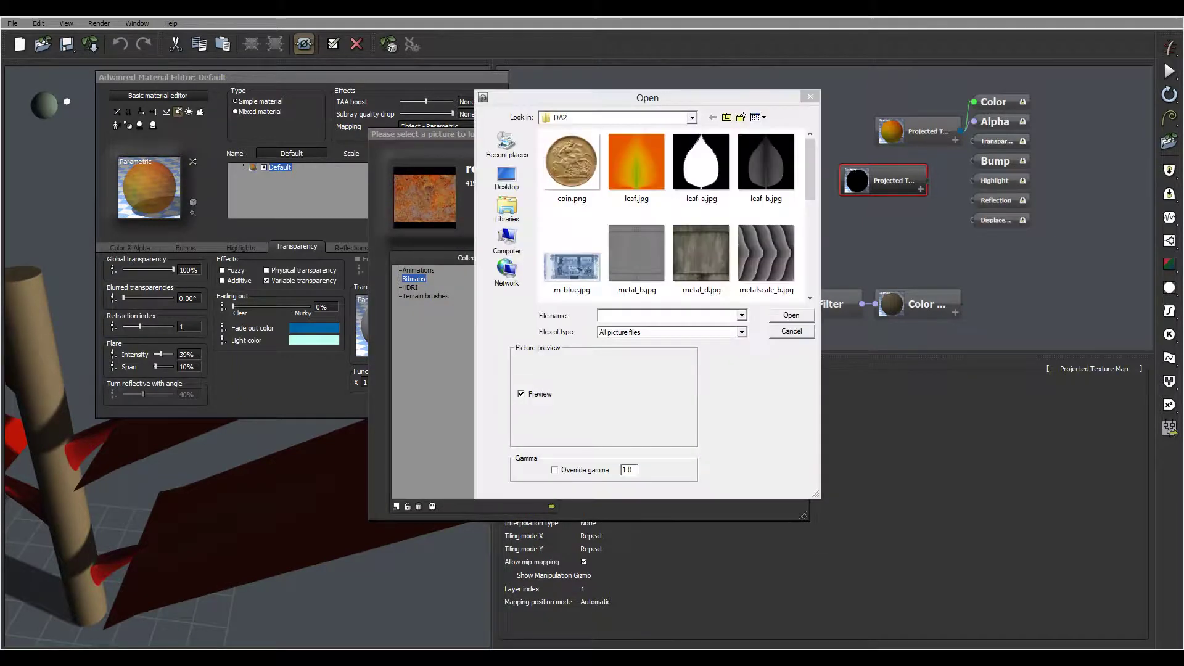
click(701, 167)
click(791, 315)
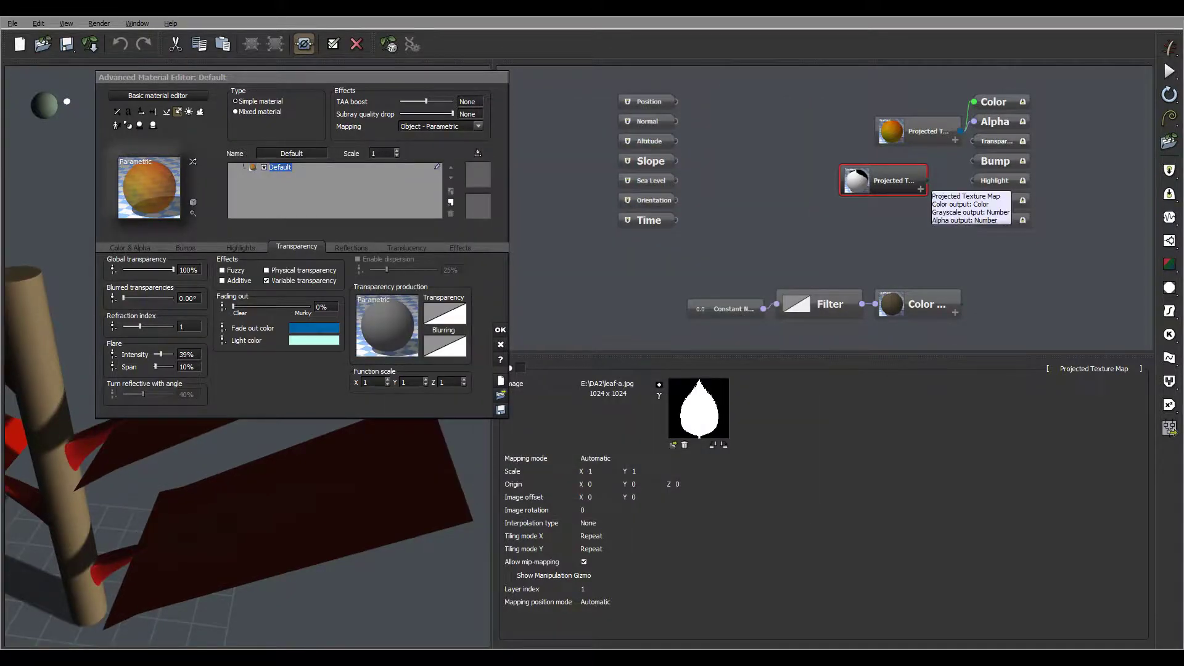
- Connect the grayscale output of the leaf-a.jpg texture map to the material's Transparency output
drag(928, 181, 976, 141)
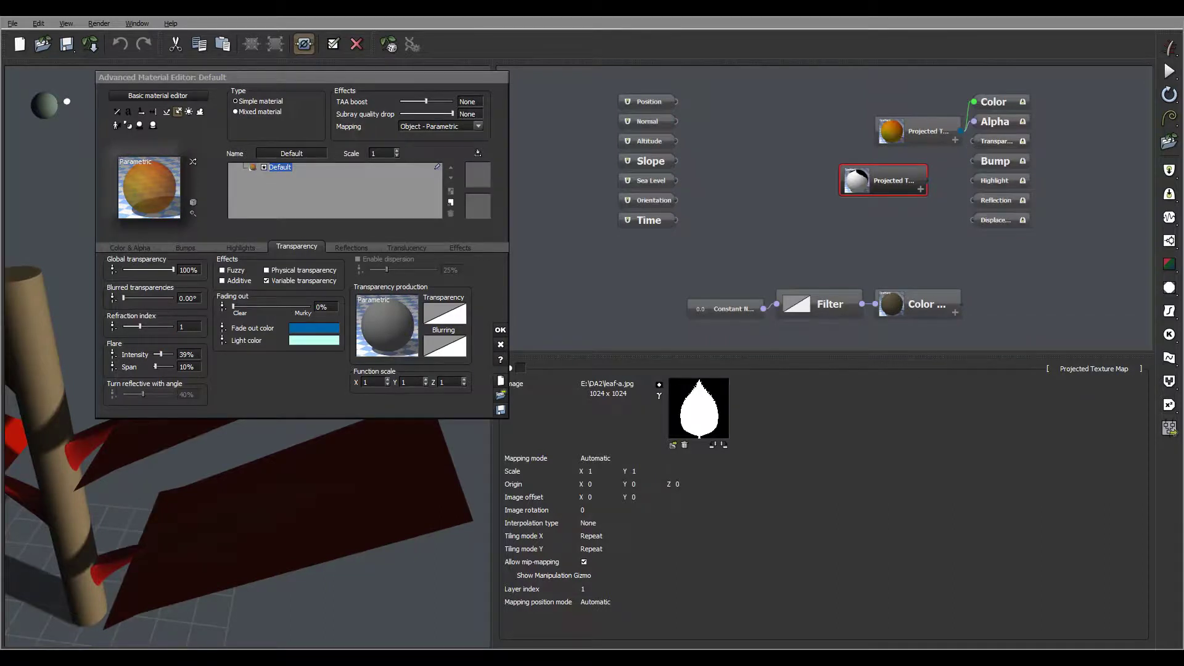
mouse_move(927, 181)
mouse_down()
mouse_move(974, 141)
mouse_move(928, 181)
mouse_up()
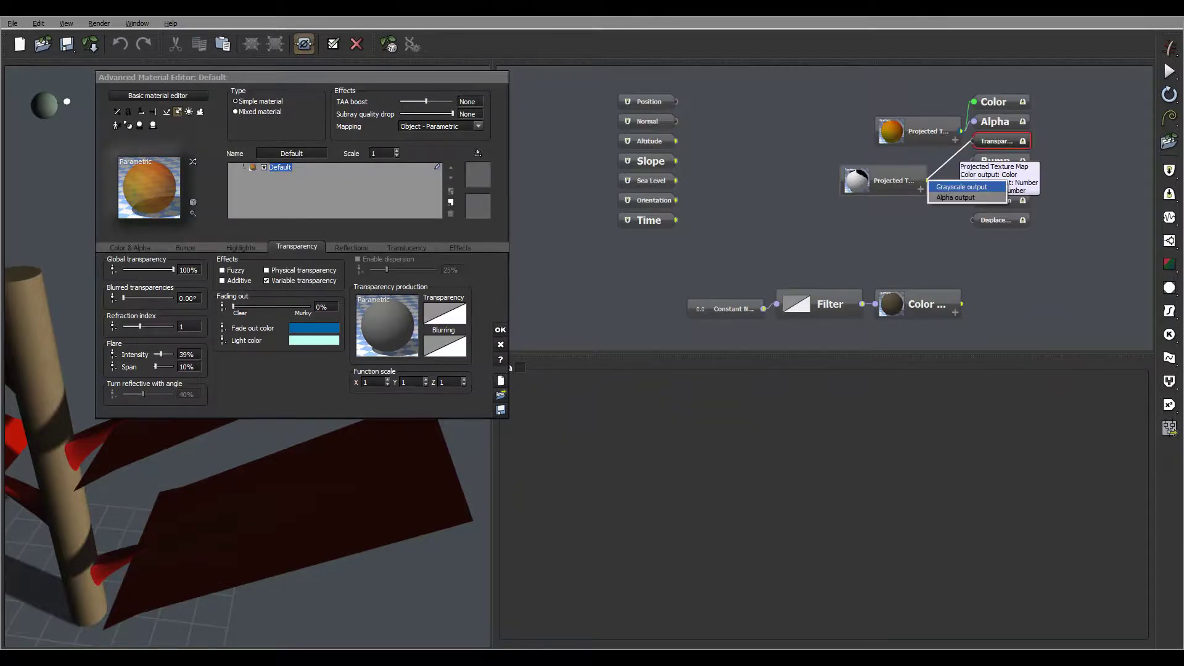
click(962, 186)
click(962, 187)
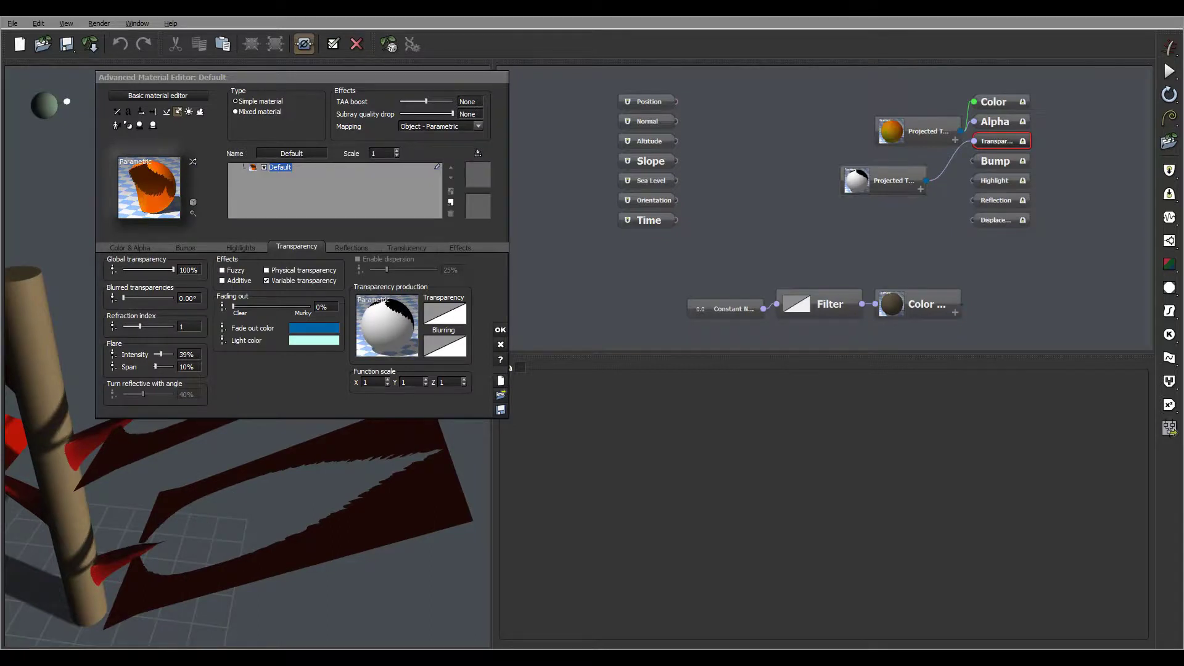
- Invert the leaf-a.jpg image in the projected texture map that drives the material's transparency
click(883, 180)
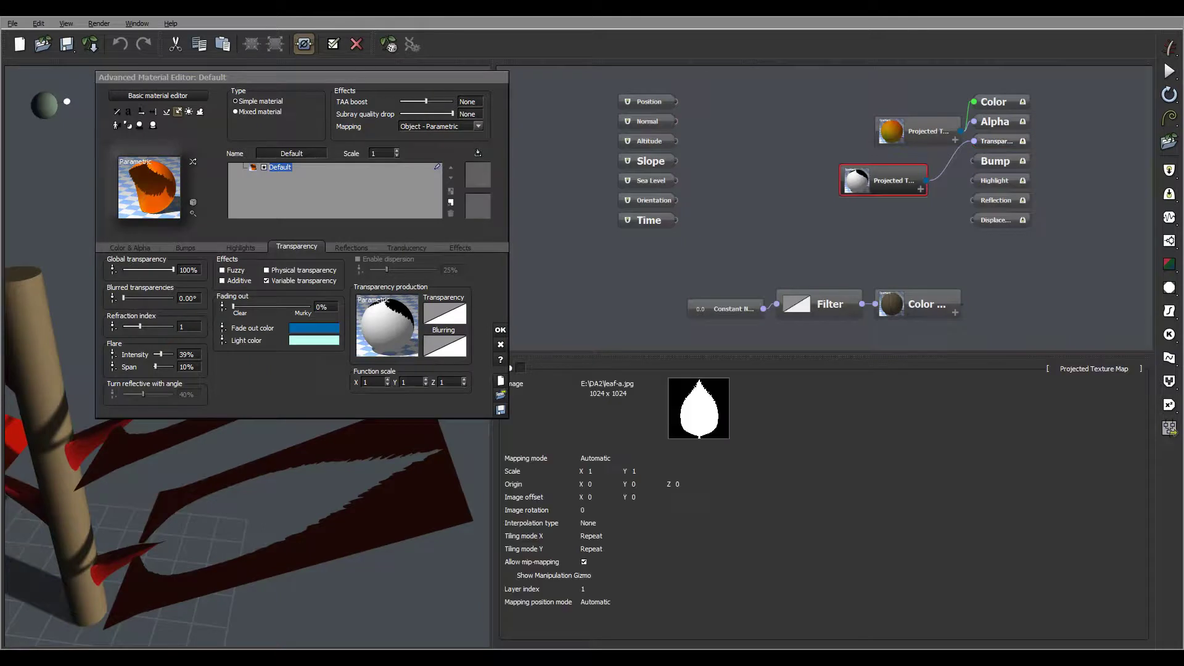
mouse_move(699, 408)
click(659, 384)
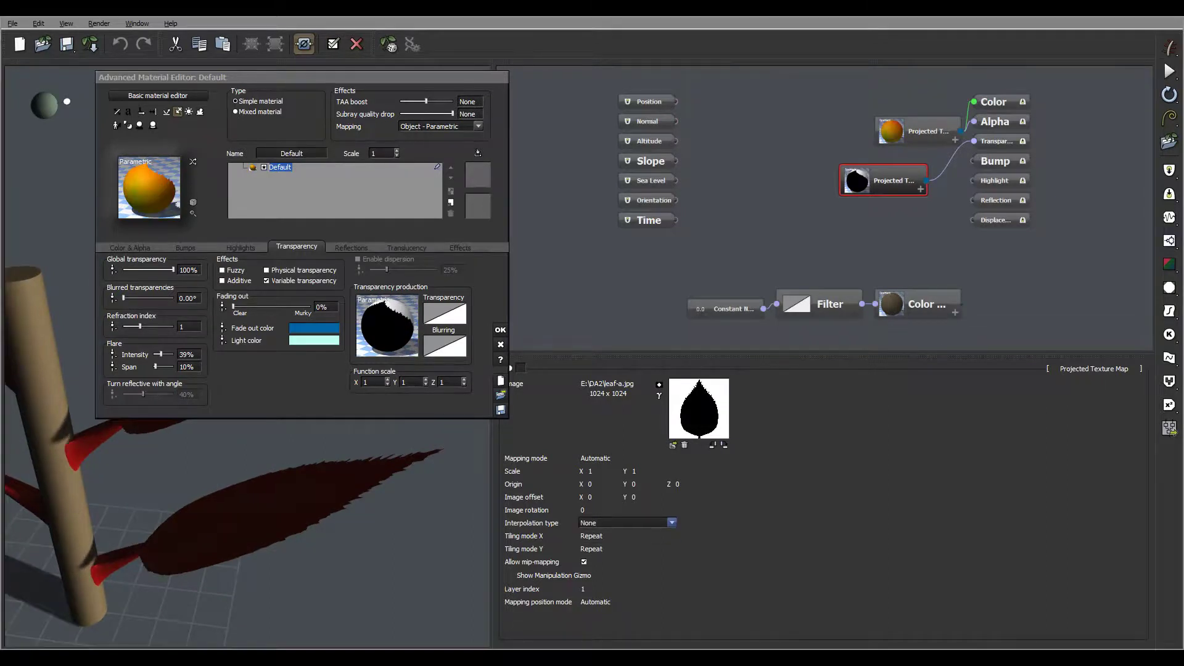
- Set the leaf-a.jpg texture map's interpolation to Bilinear with Automatic mapping mode, and accept the function graph
click(672, 523)
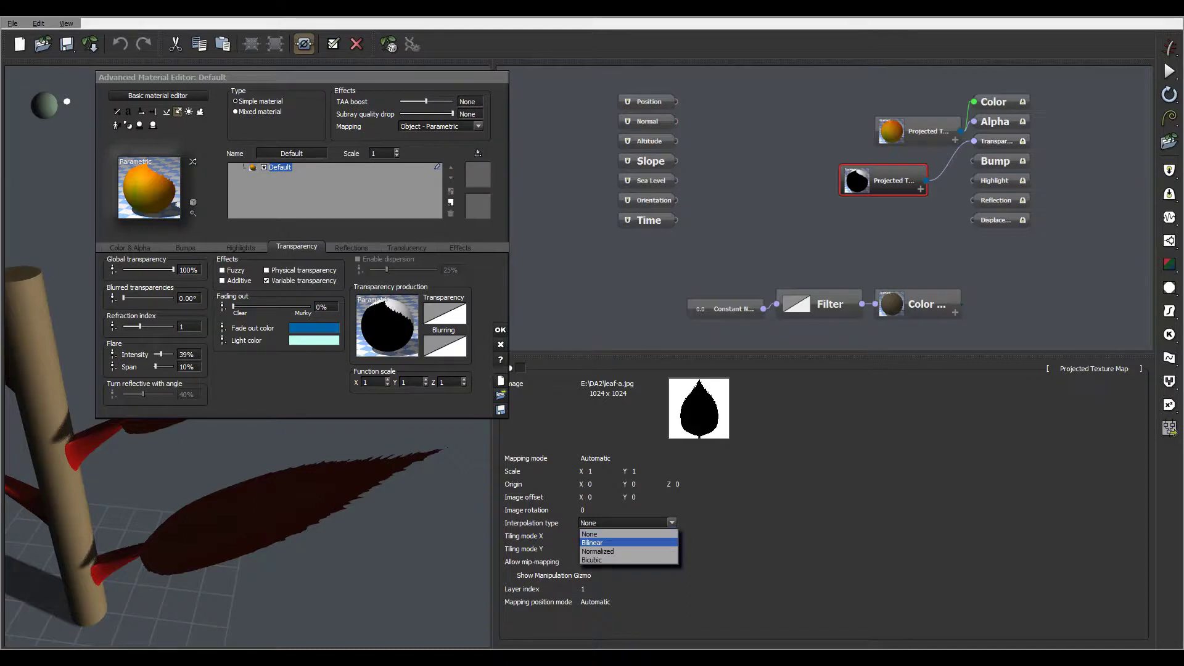
click(592, 543)
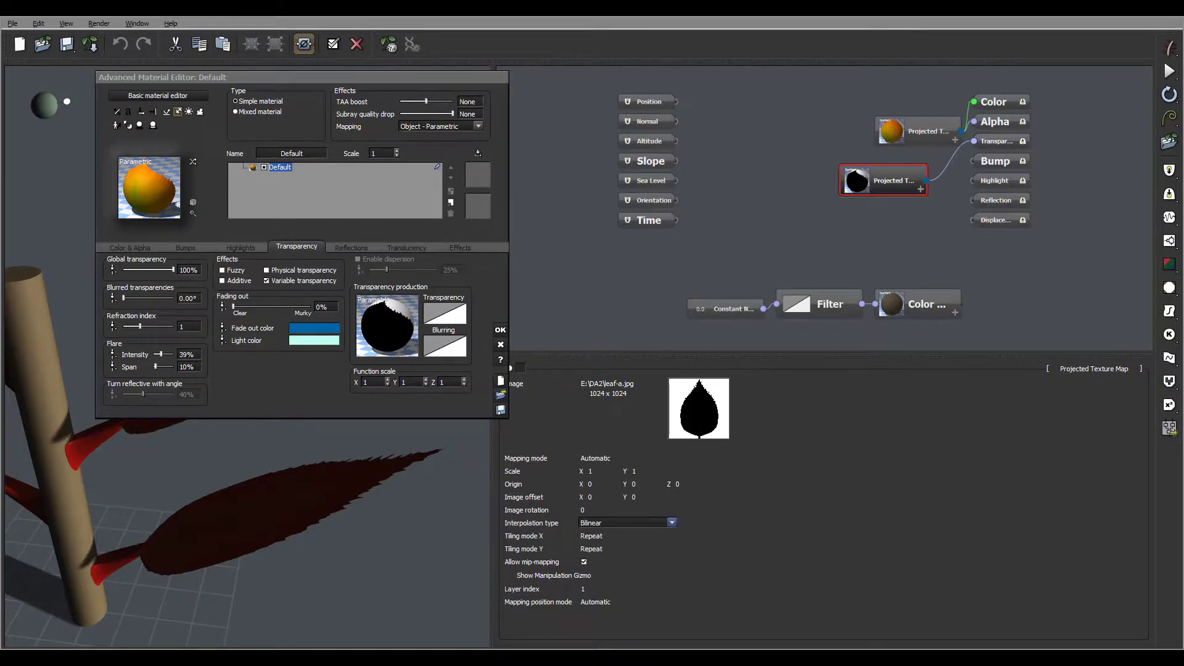
click(672, 458)
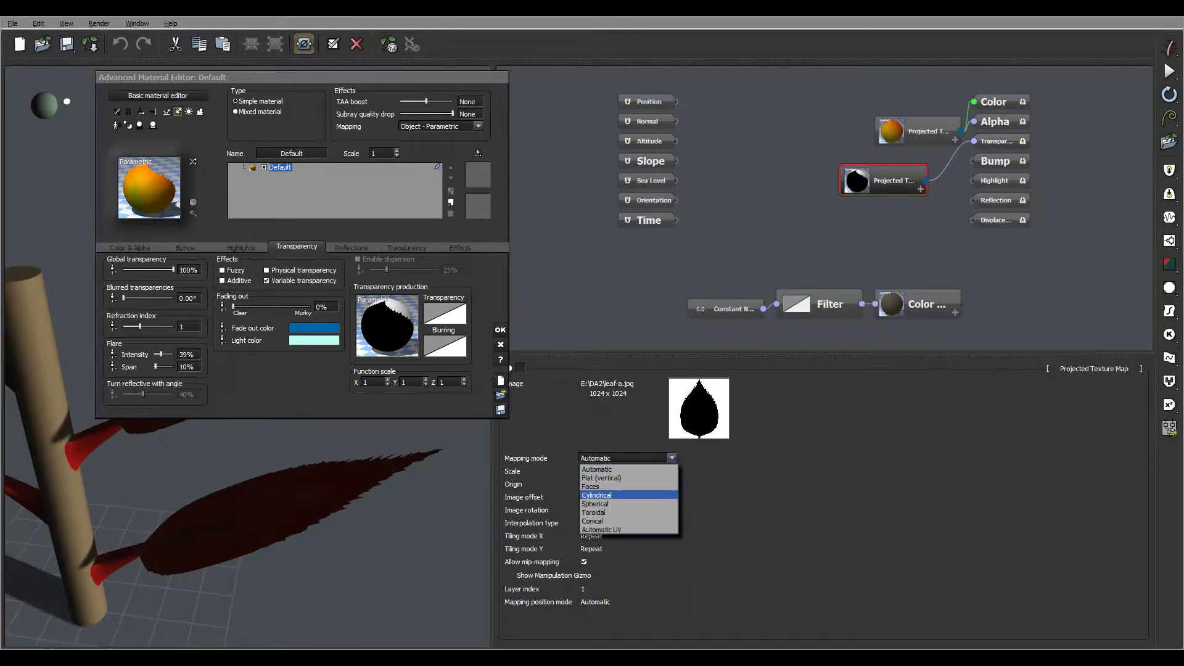
click(597, 469)
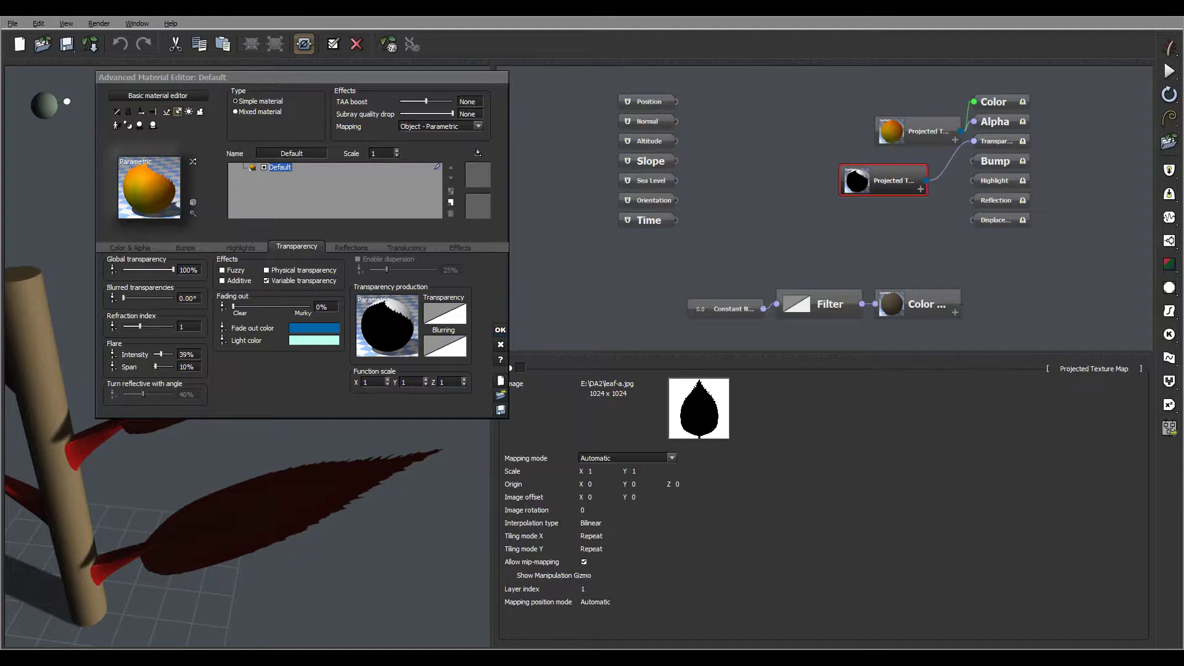
click(333, 44)
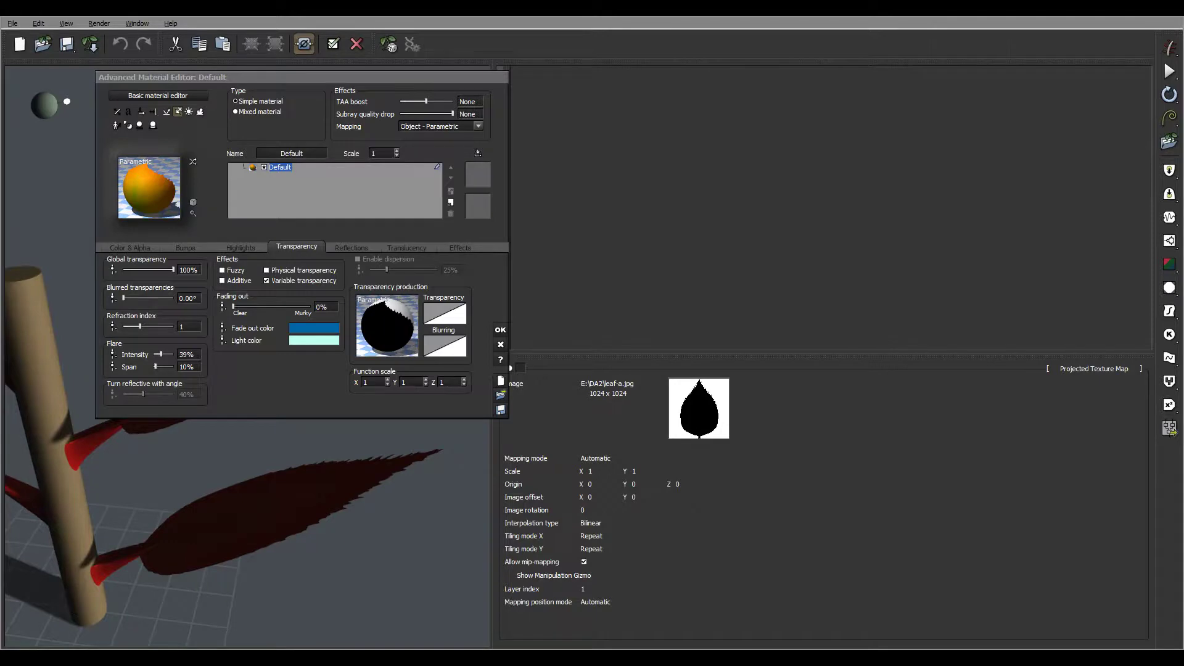
- Set the blades material's highlight intensity to 28% and highlight size to 60%, and accept the material
drag(302, 78, 773, 110)
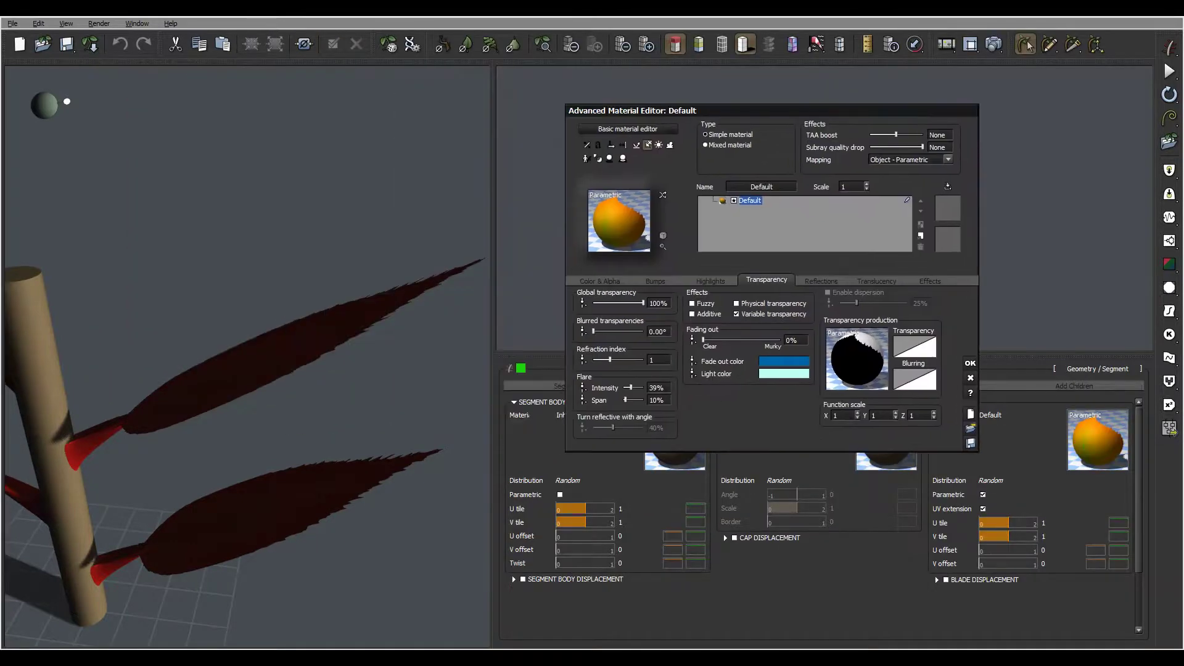
right_drag(266, 370, 259, 419)
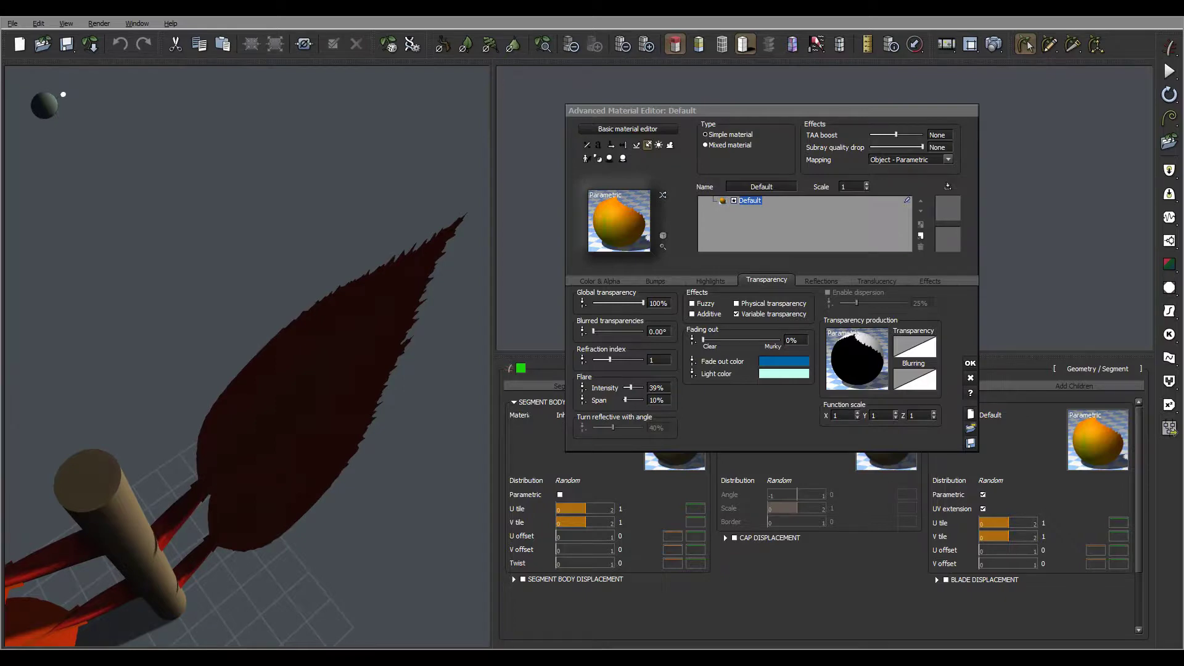
click(655, 281)
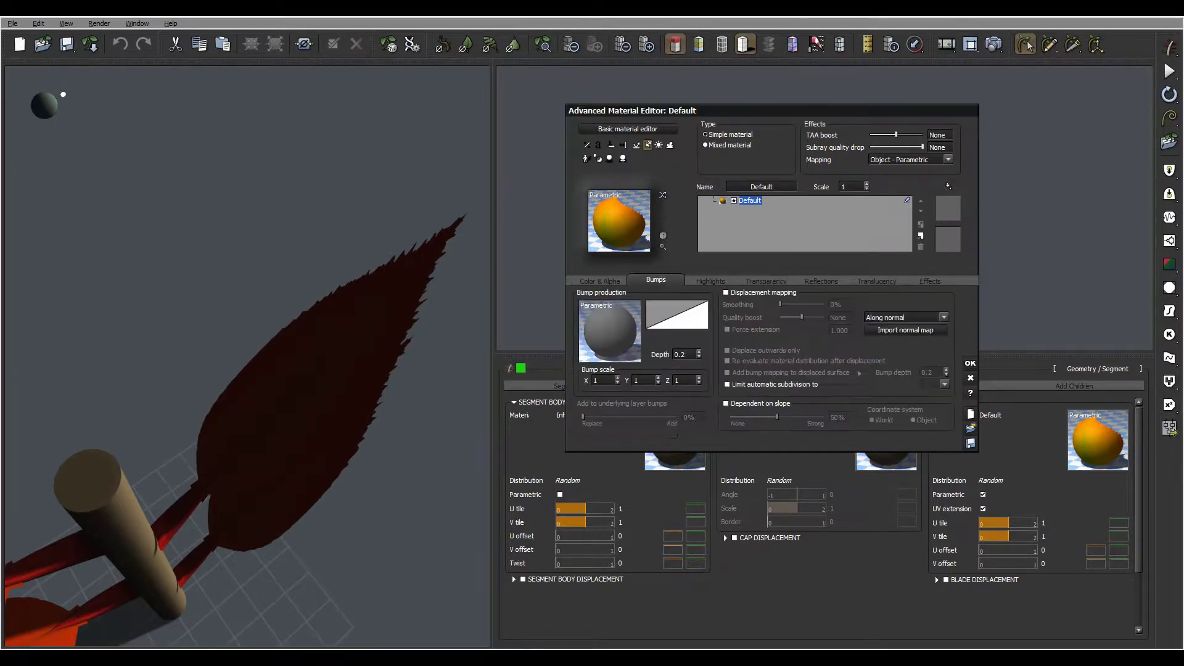
click(710, 280)
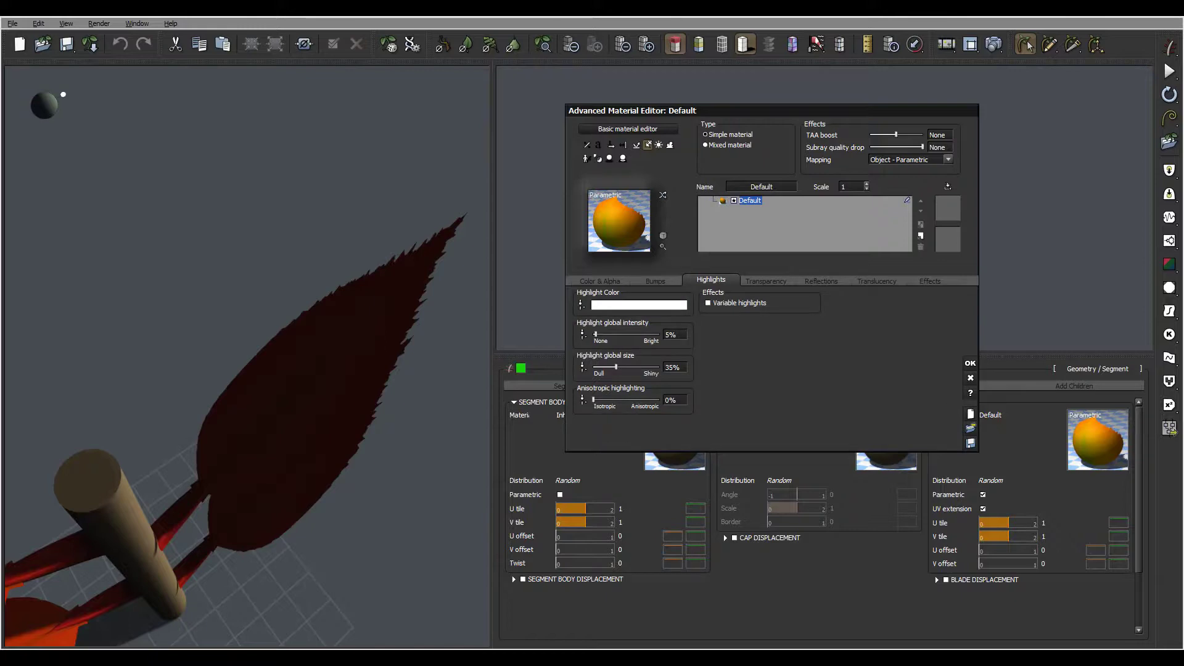
mouse_move(596, 334)
mouse_down()
mouse_move(634, 335)
mouse_move(643, 367)
mouse_move(611, 334)
mouse_up()
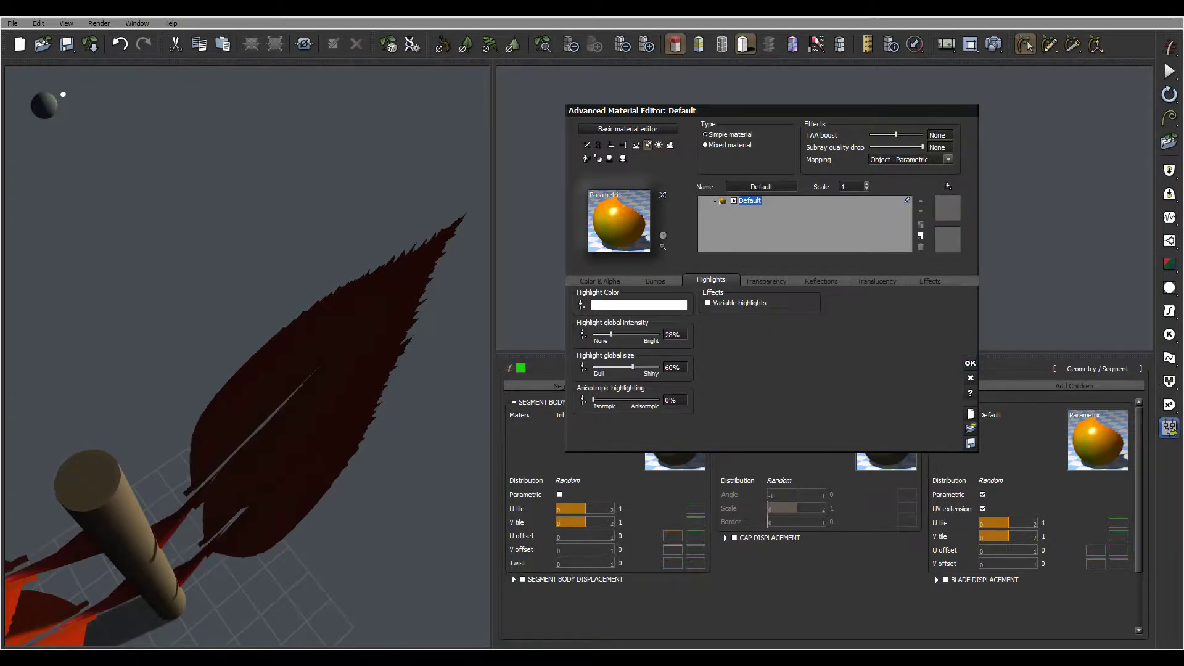
click(970, 363)
- In the Leaf blades' width profile, add a keypoint at about X 0.125 and lower the start keypoint to about Y 0.52
click(566, 385)
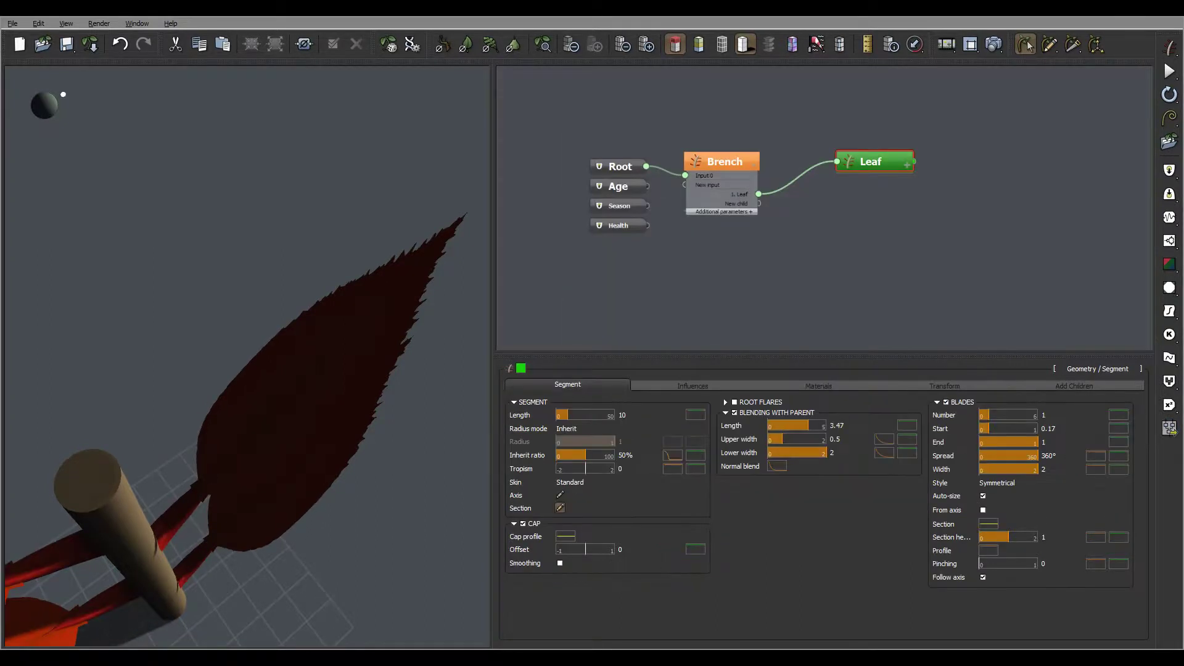
click(1095, 470)
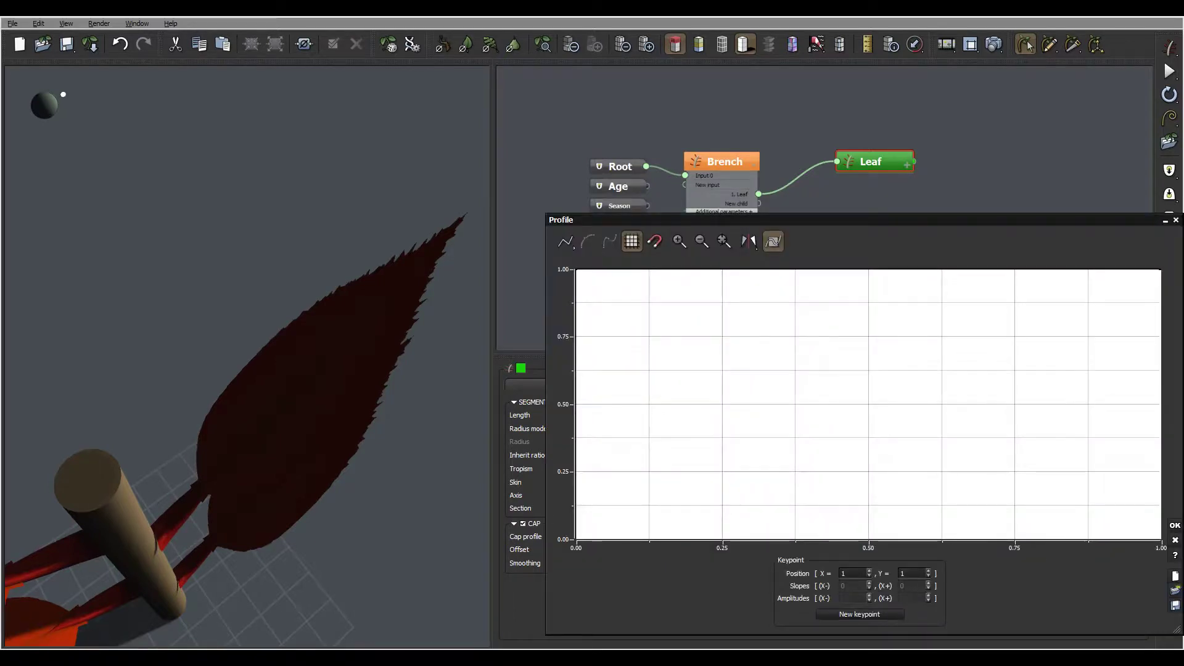
middle_drag(863, 401, 915, 427)
click(700, 296)
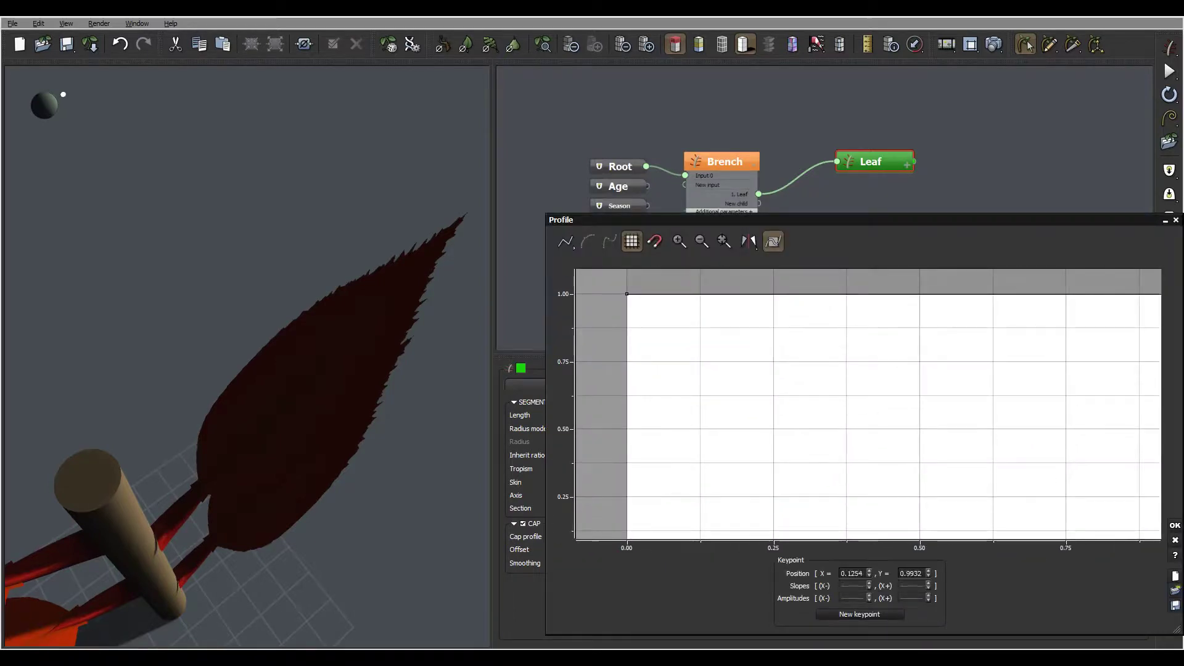
click(700, 296)
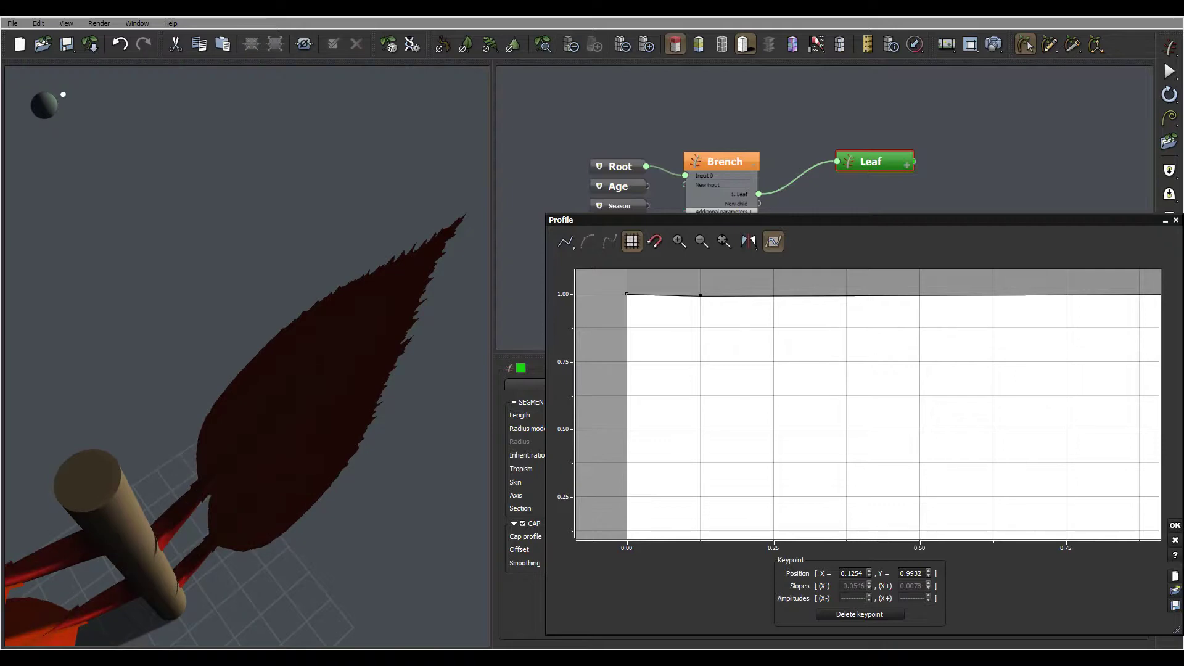
drag(626, 294, 627, 423)
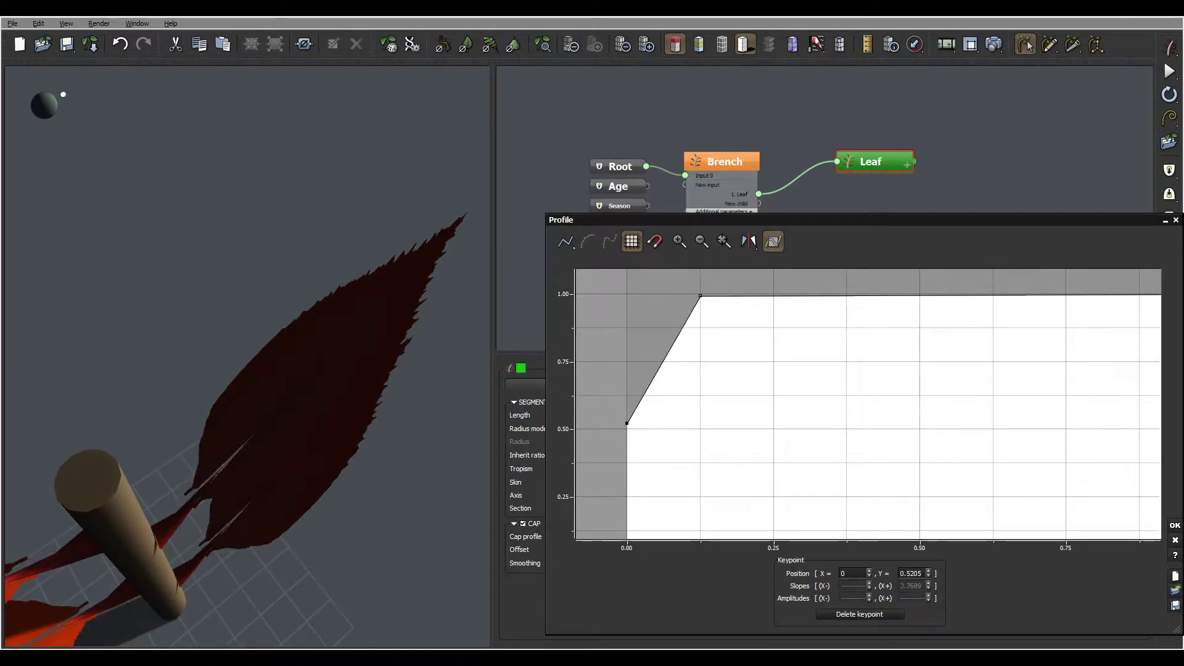
- Lower the start keypoint of the blade width profile to about Y 0.25 and inspect the leaf bases
right_drag(278, 370, 197, 315)
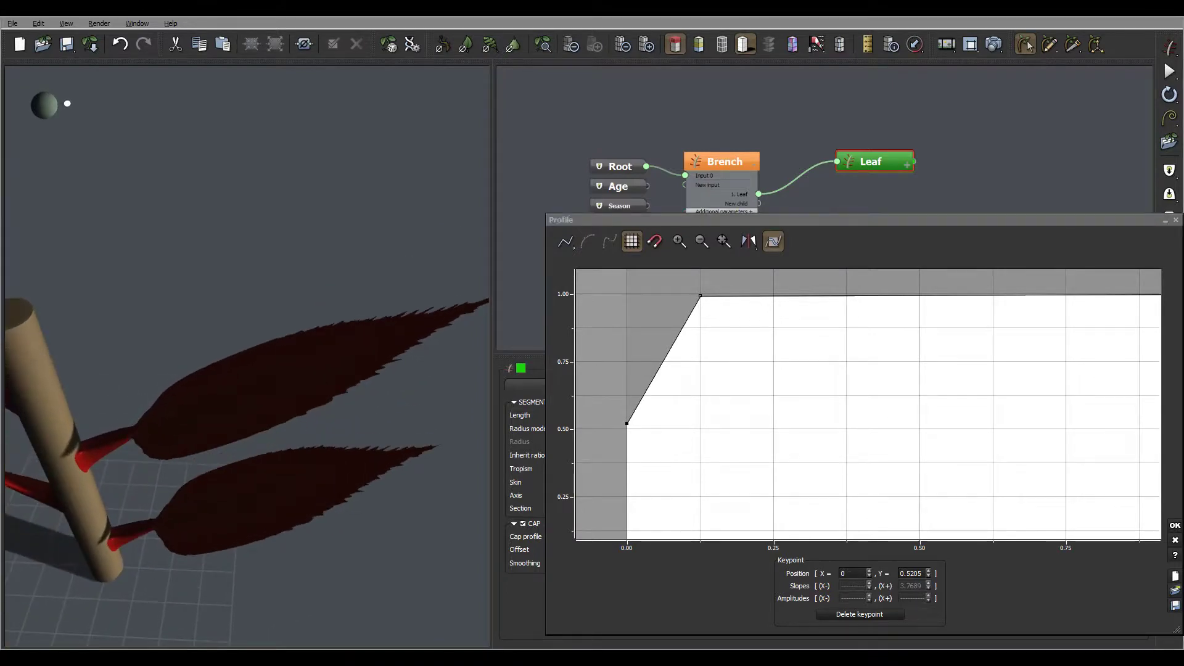
right_drag(246, 395, 253, 318)
right_drag(709, 432, 722, 388)
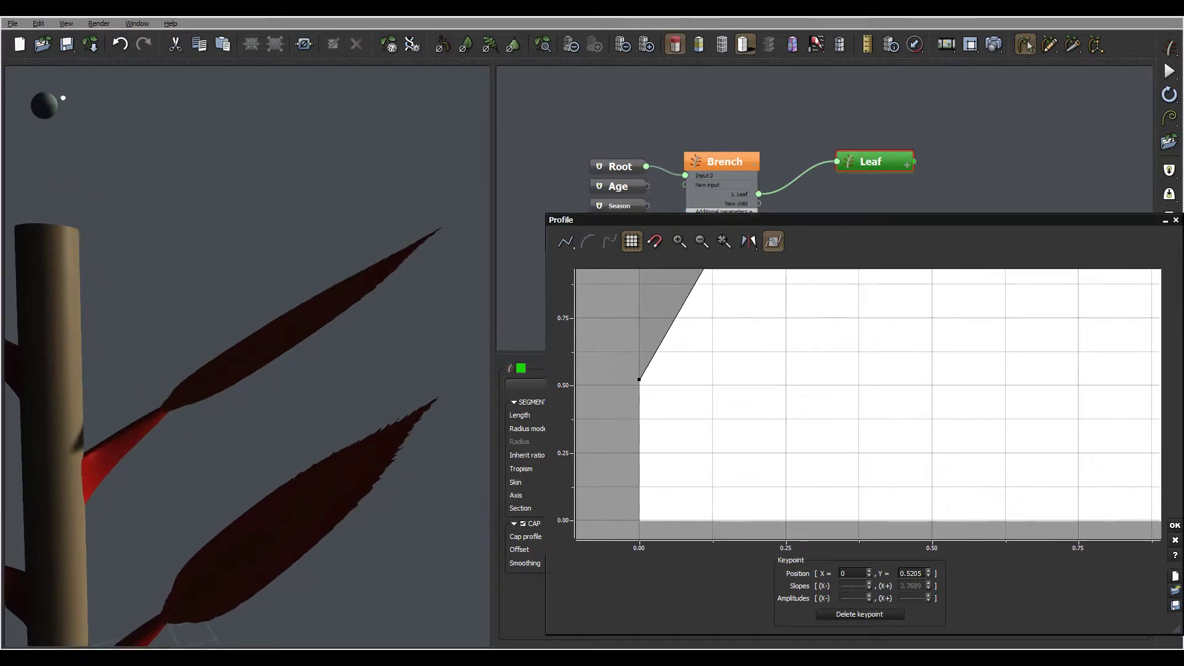
drag(639, 380, 640, 454)
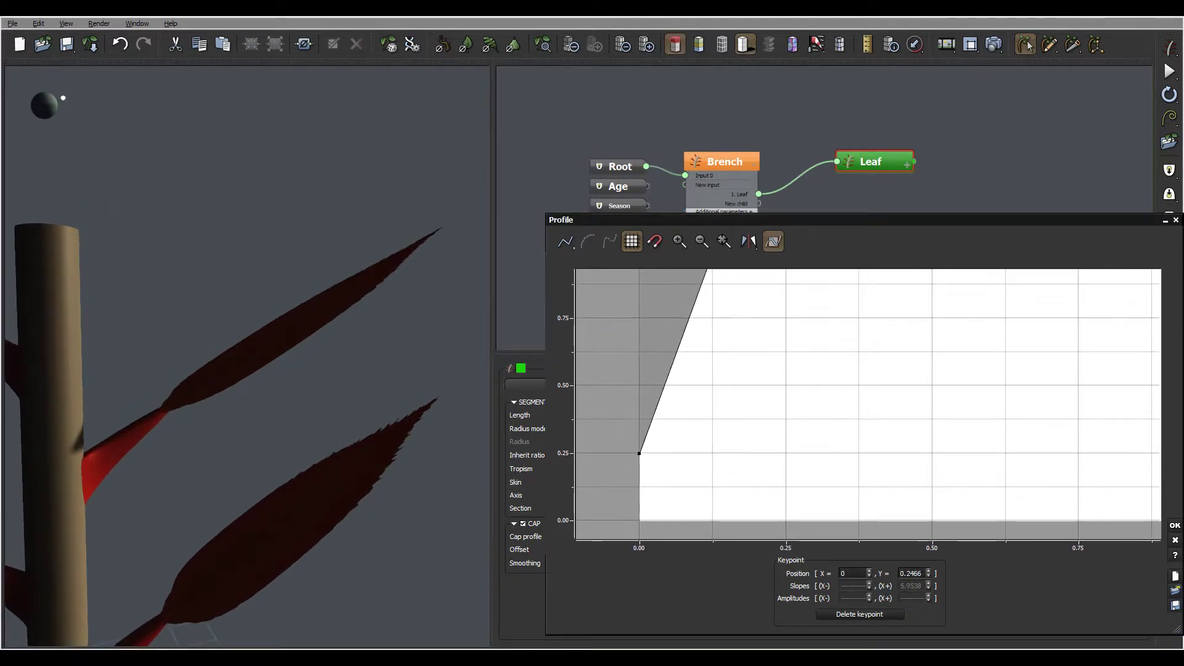
right_drag(167, 401, 236, 439)
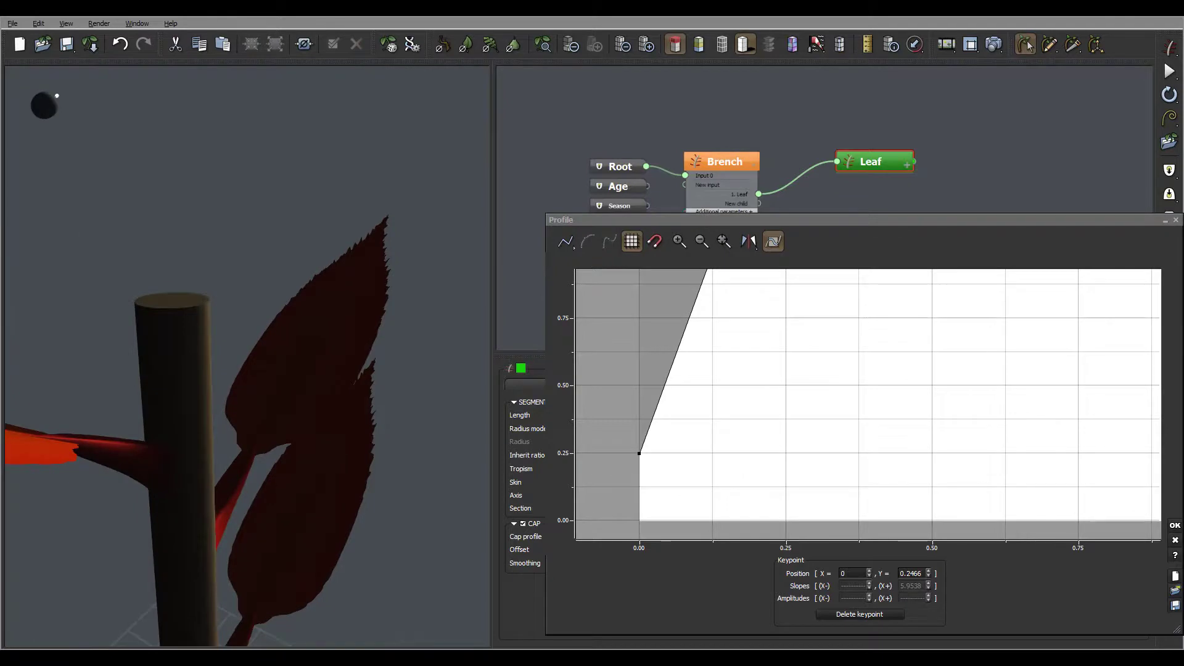
- Shift the second keypoint of the width profile to about X 0.26 and lower the start keypoint to about Y 0.11
right_drag(863, 370, 781, 451)
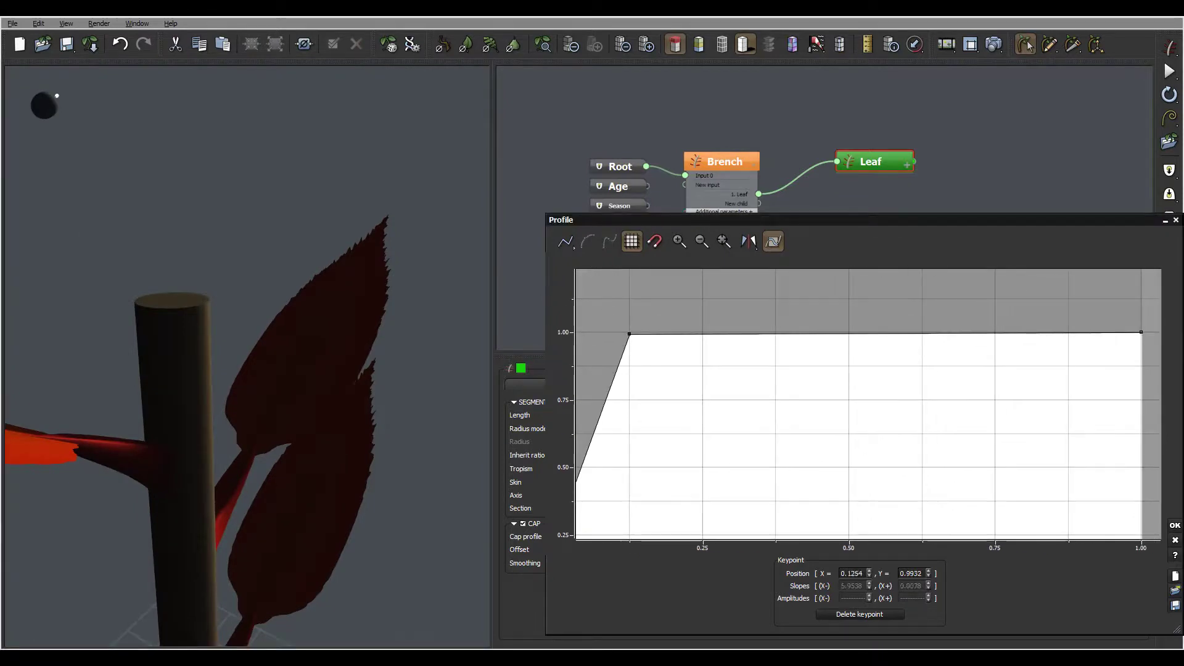
drag(629, 334, 711, 332)
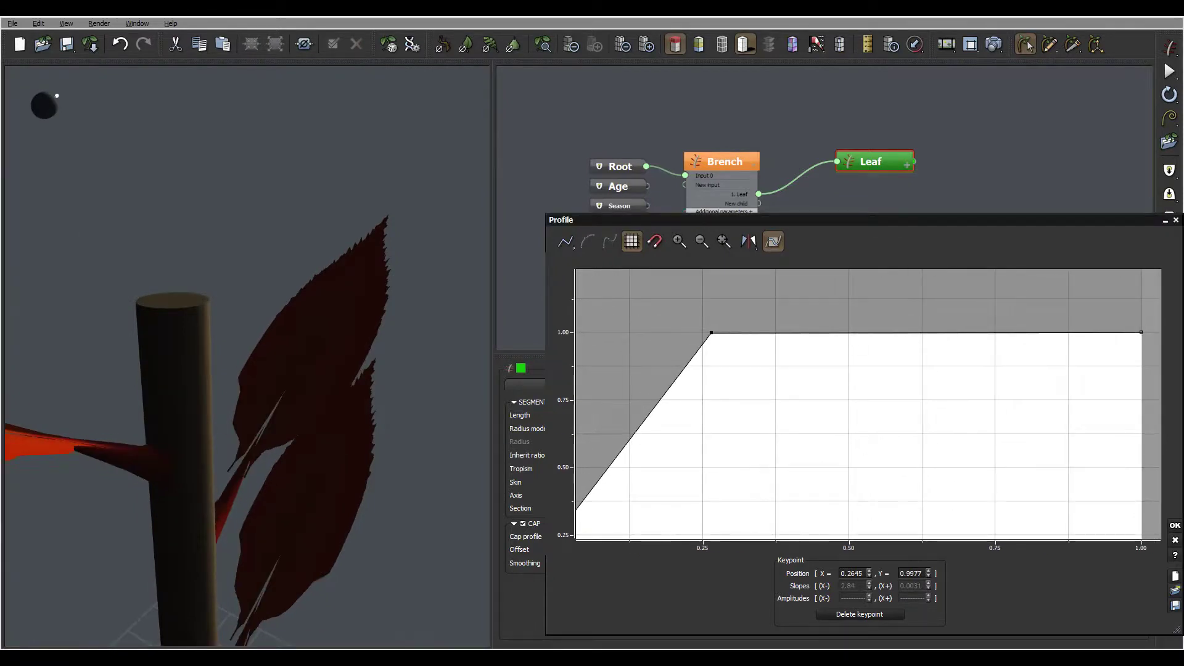
right_drag(802, 469, 863, 343)
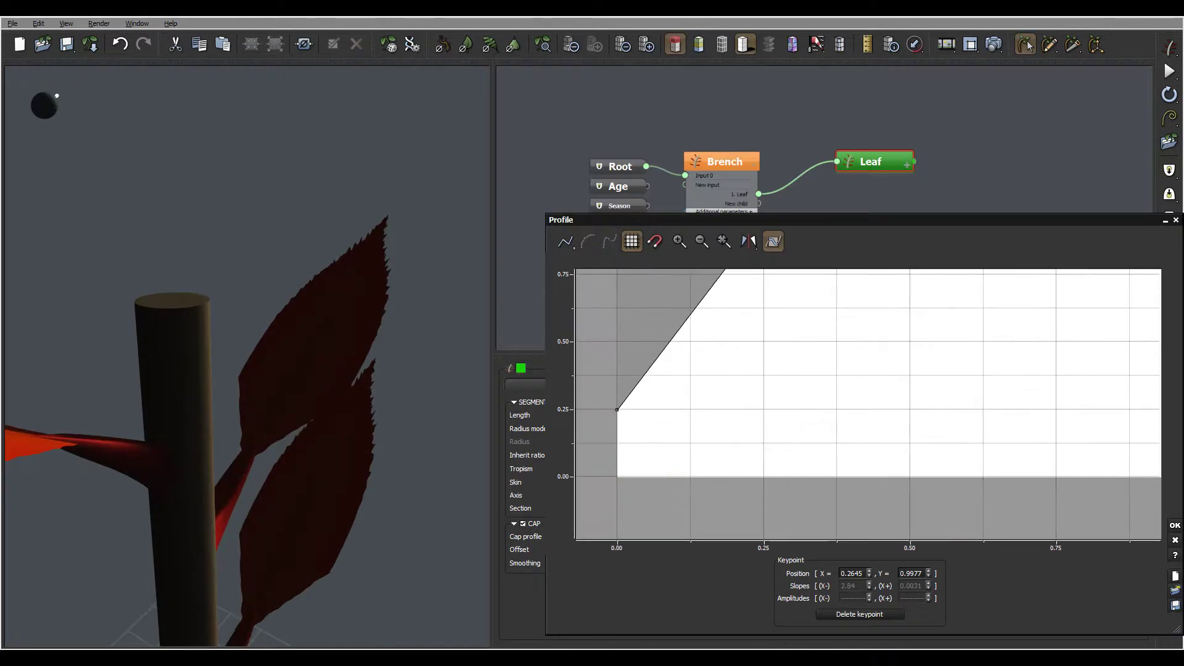
drag(617, 410, 617, 448)
right_drag(709, 382, 703, 489)
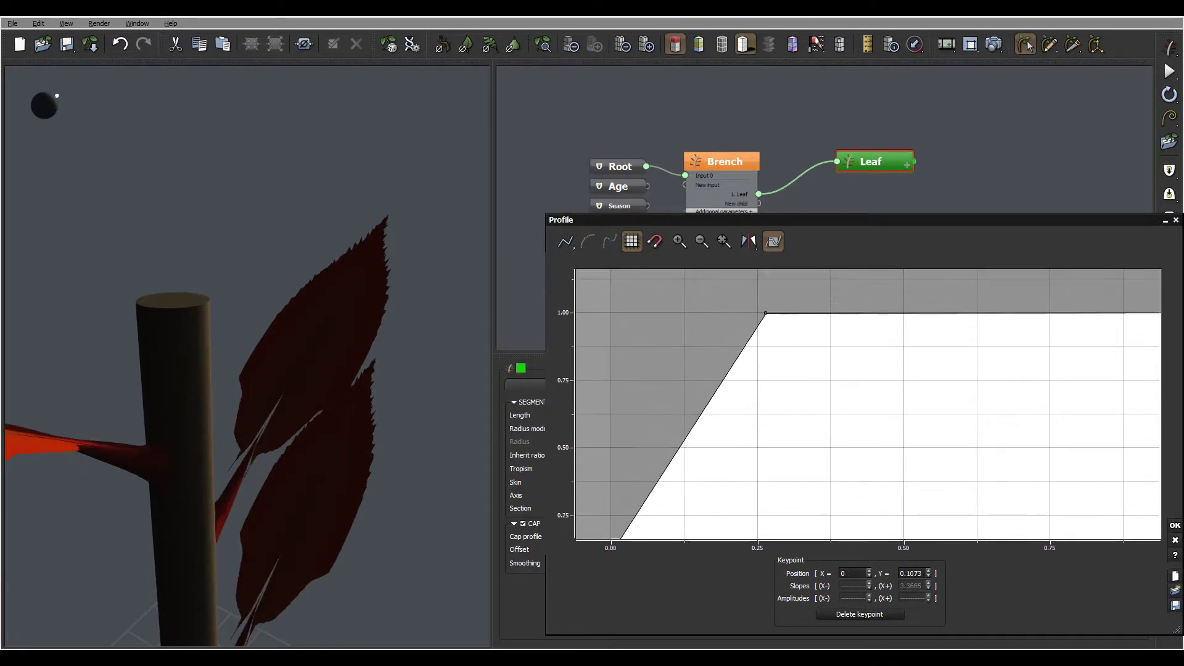
- Smooth the blade width profile, tilt the start keypoint's tangent to a slope of about 1.86, and accept the profile
click(603, 247)
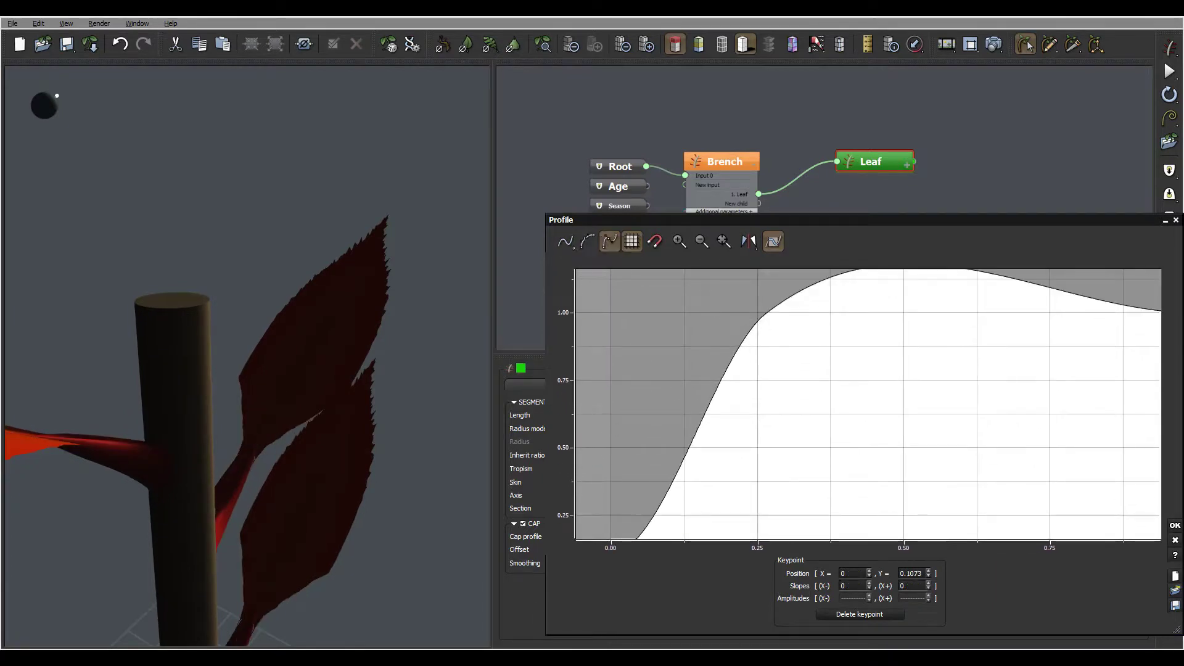
right_drag(741, 444, 772, 349)
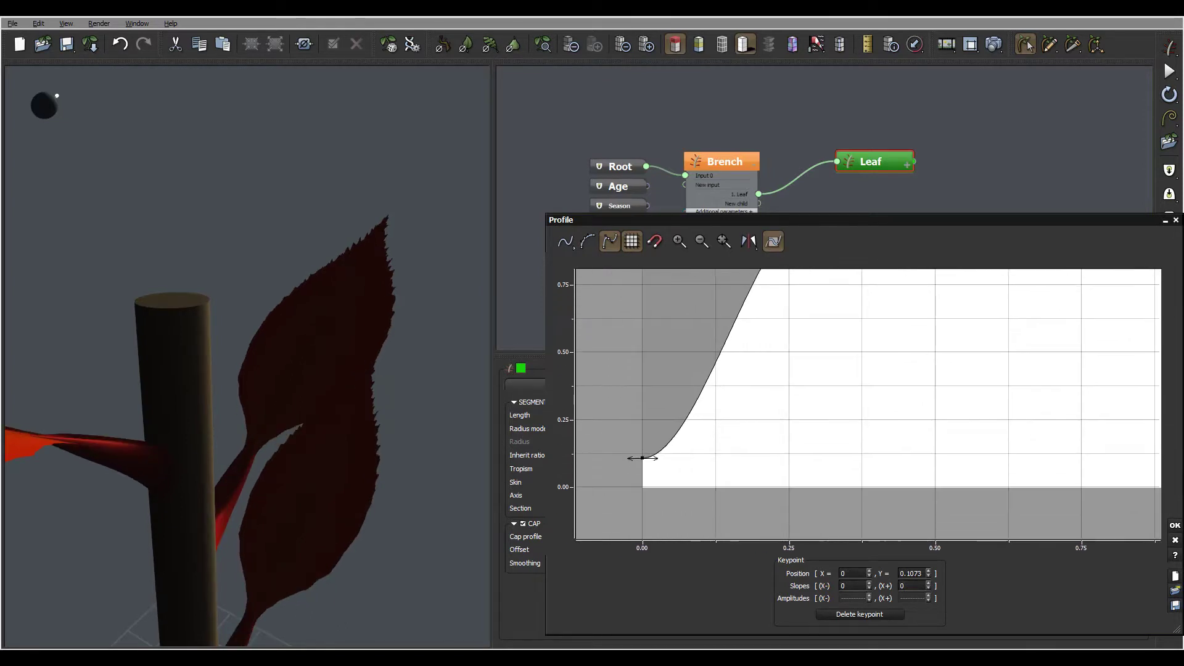
drag(656, 459, 652, 450)
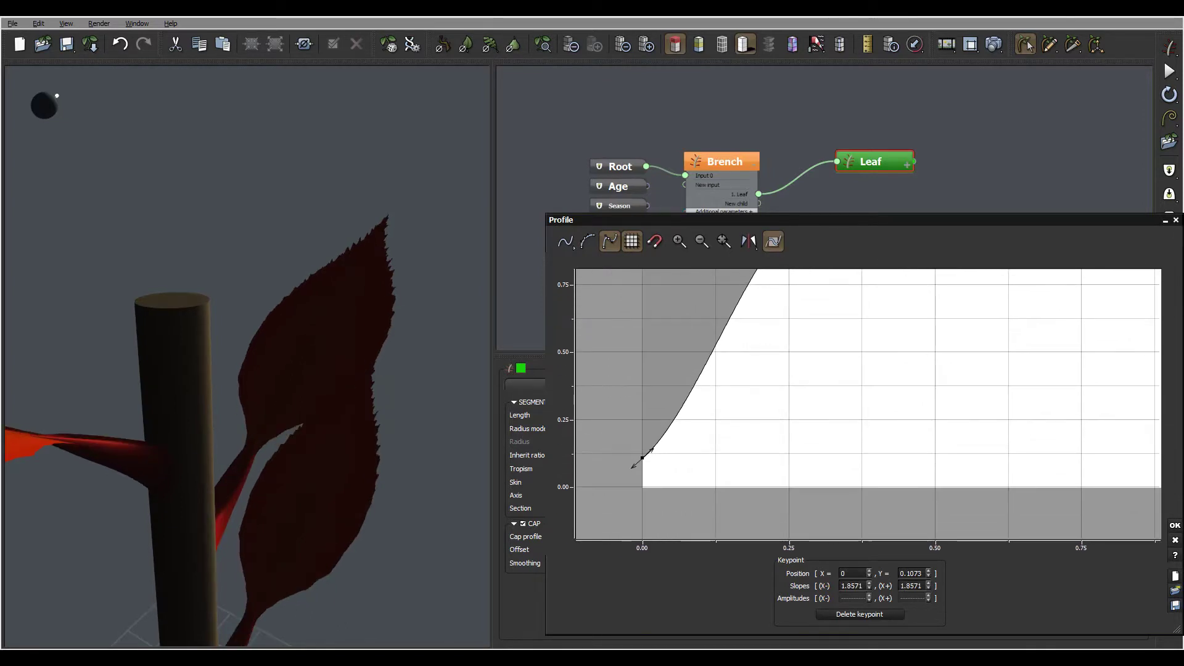
right_drag(247, 358, 111, 383)
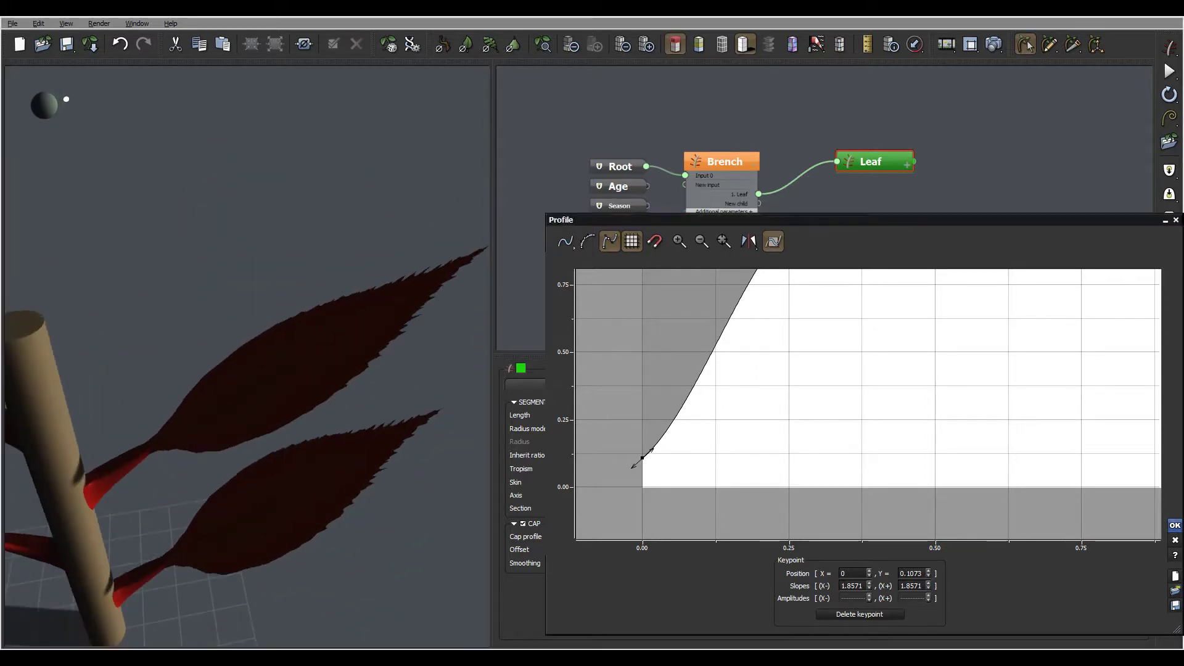
click(1175, 525)
- Set the Leaf blades' width to 3 and inspect the wider leaves around the trunk
double_click(1049, 469)
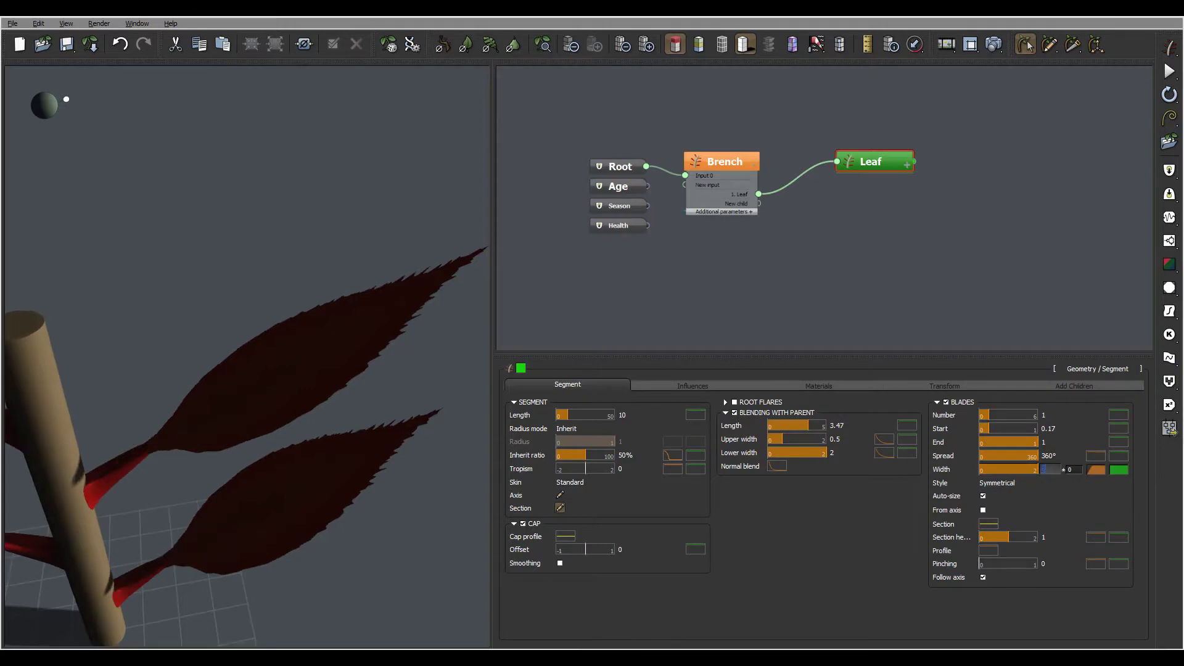
key(Return)
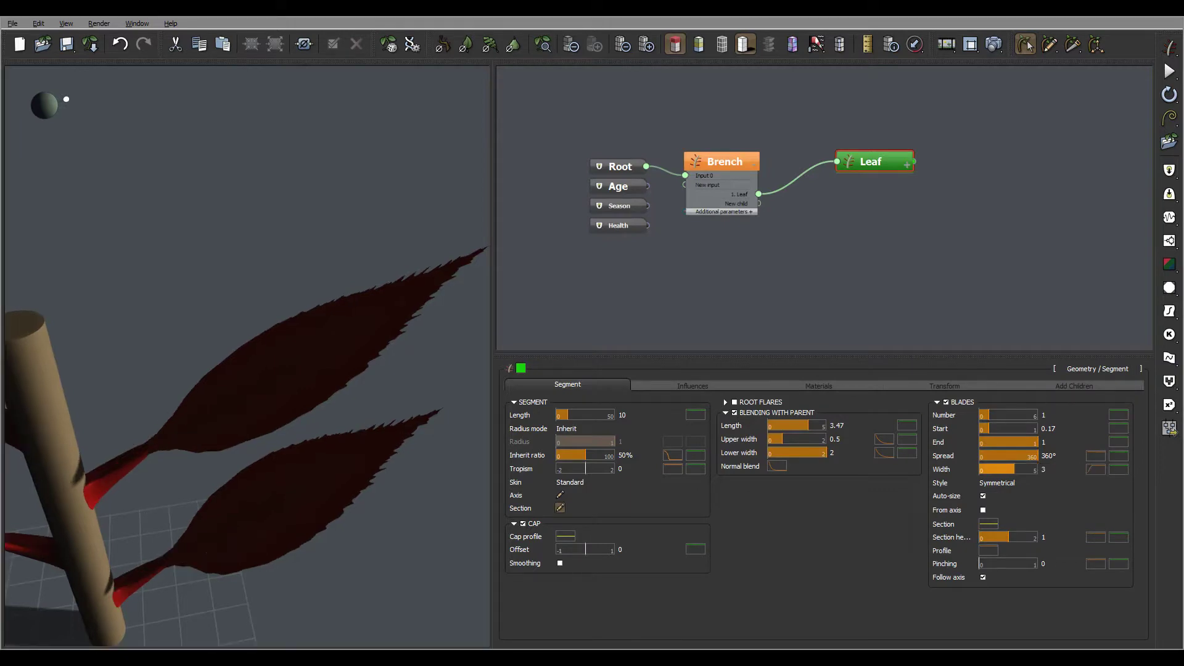
right_drag(185, 346, 321, 432)
right_drag(247, 383, 167, 333)
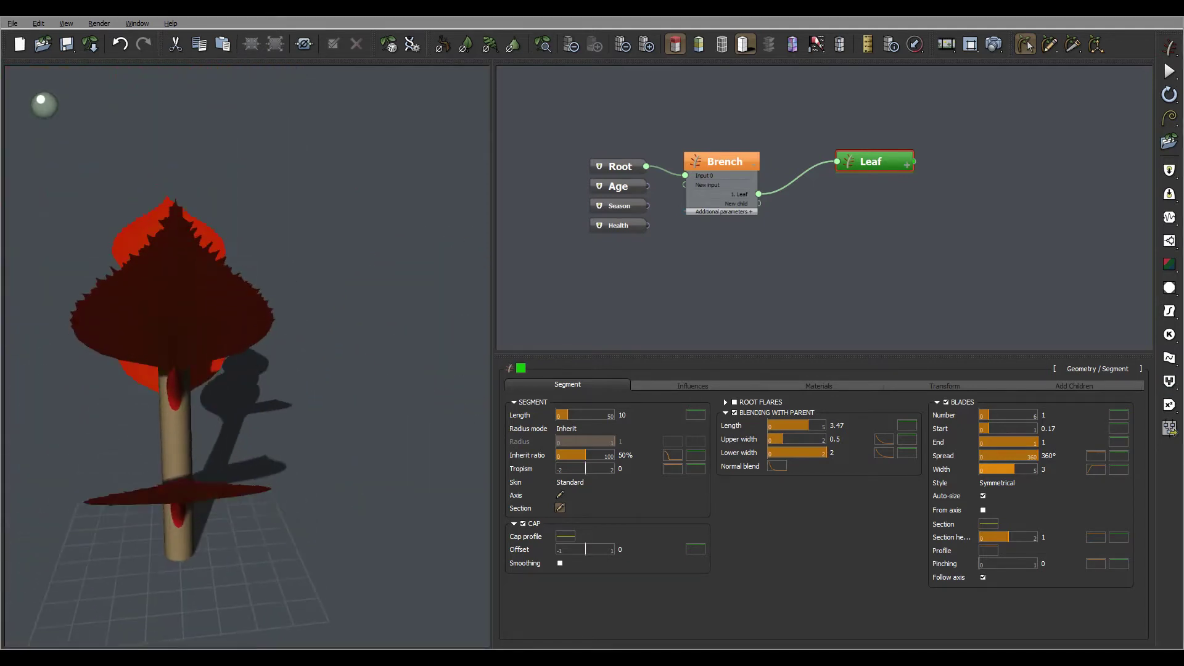
right_drag(247, 346, 333, 355)
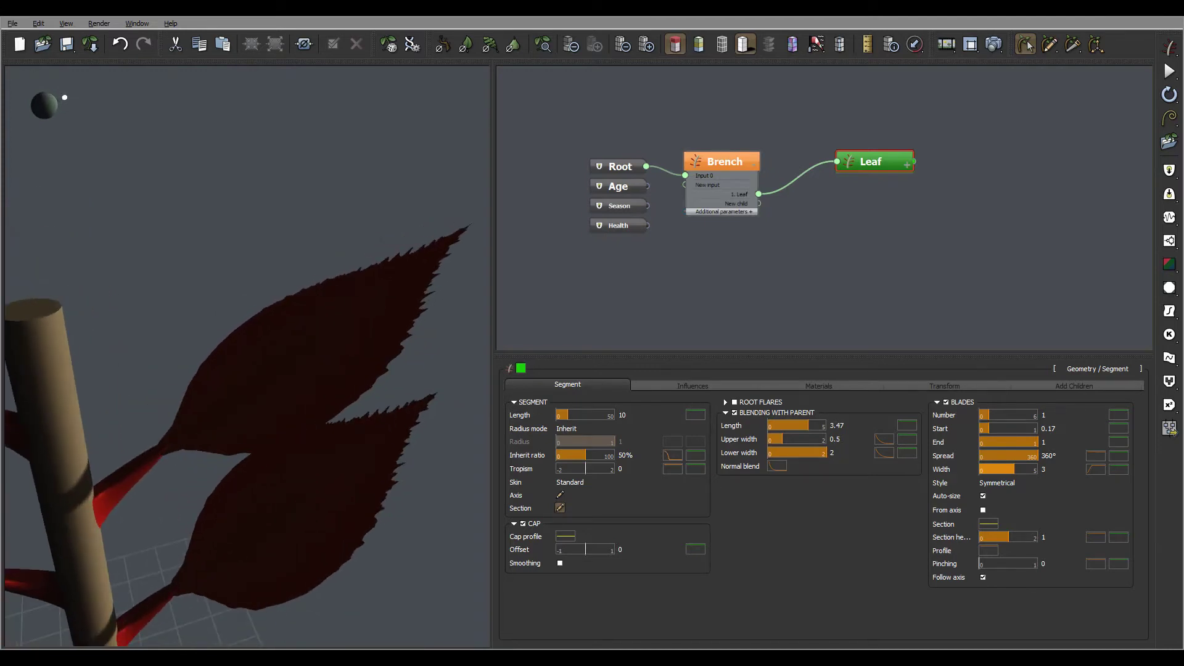
- Check the leaves without selection highlighting and set the Leaf segment's radius inherit ratio to 35%
click(722, 161)
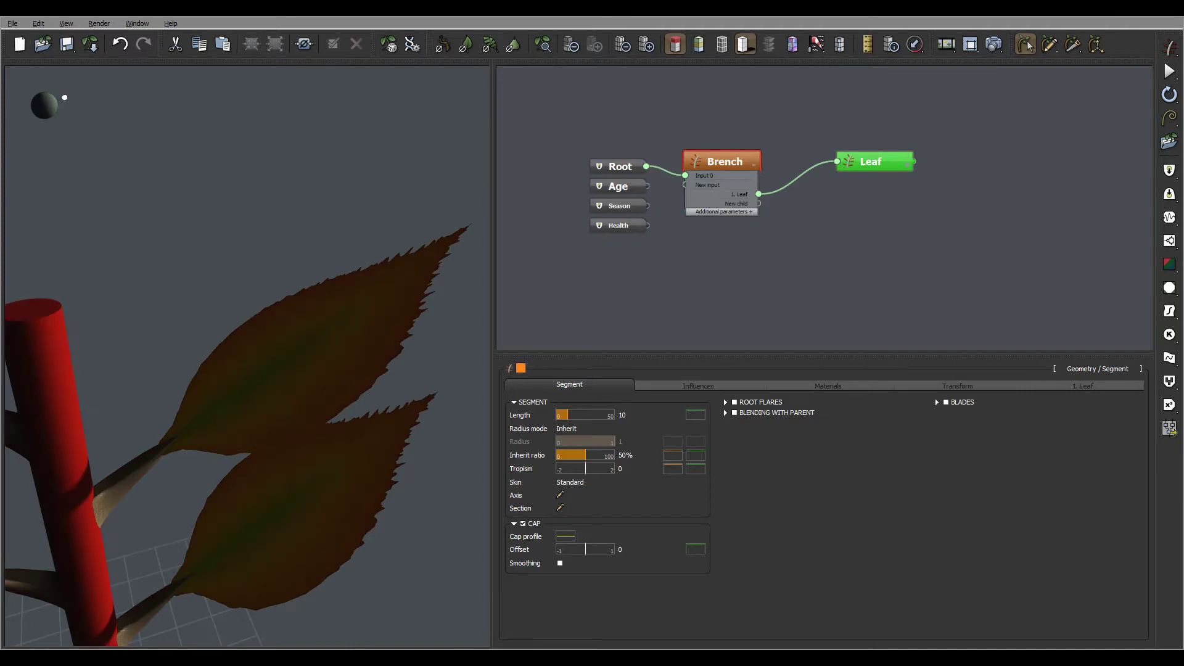
click(874, 161)
click(646, 456)
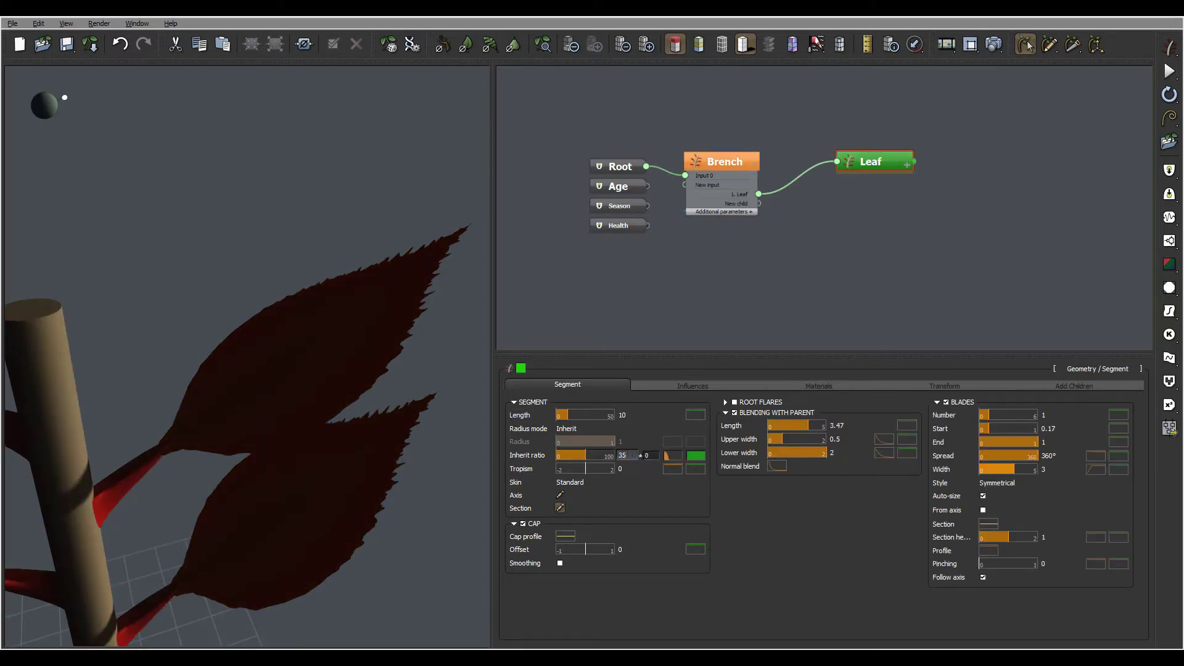
key(Return)
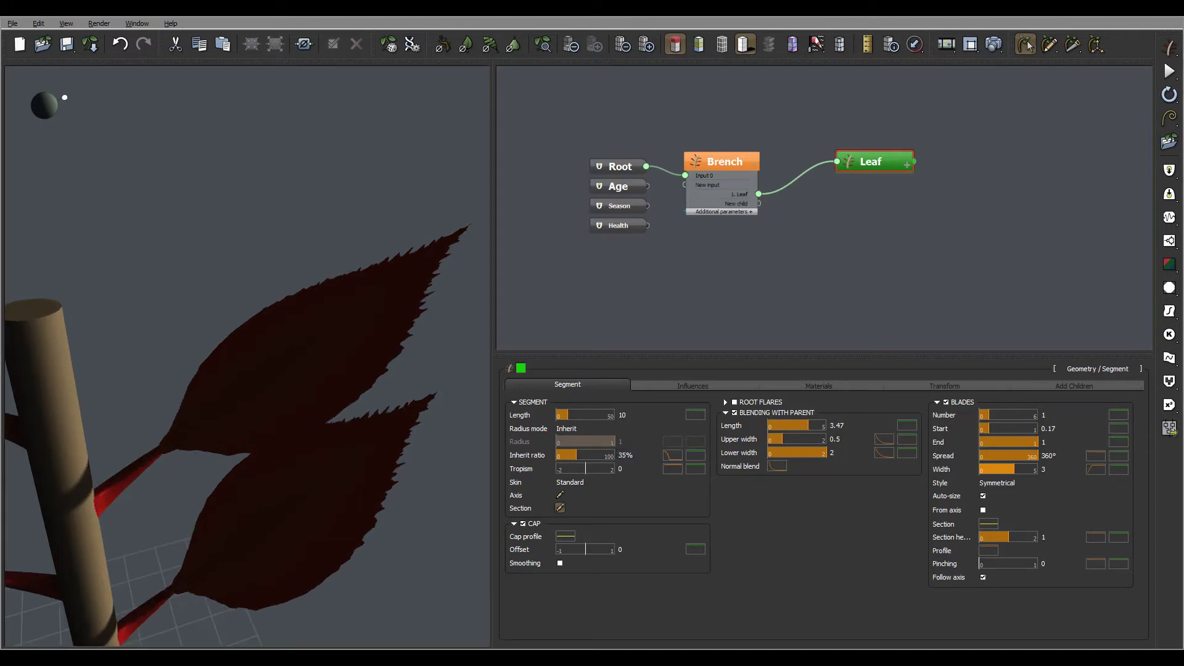
- Thin the leaf stems by setting the Leaf segment's radius inherit ratio to 25%
right_drag(247, 370, 290, 318)
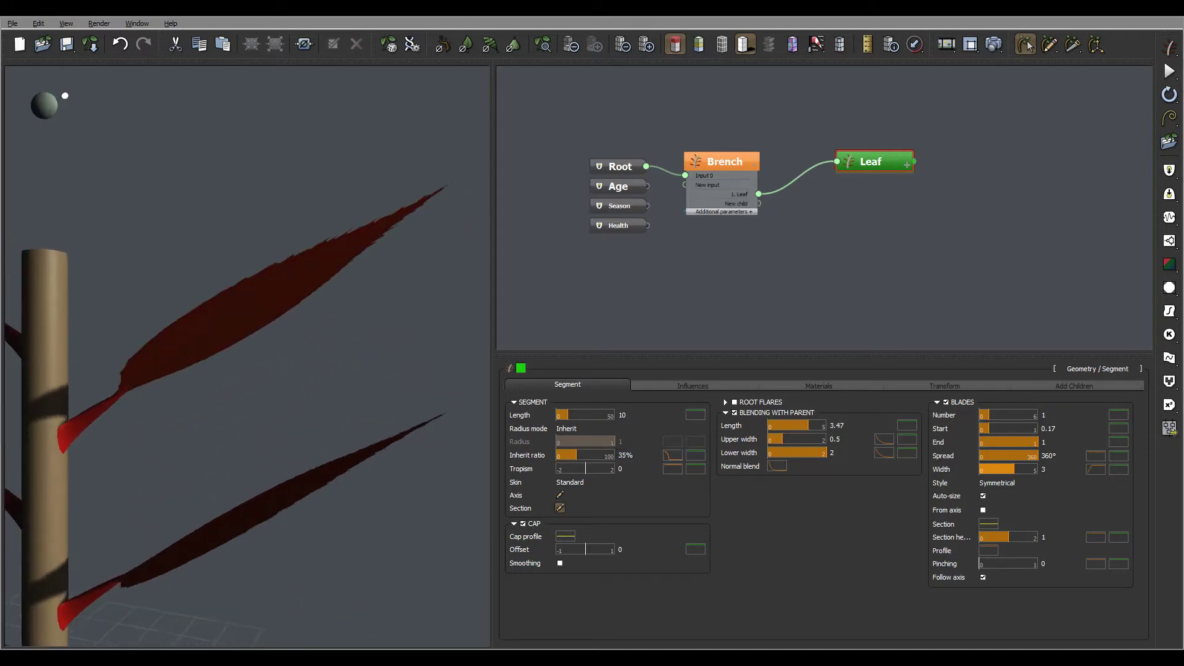
click(644, 453)
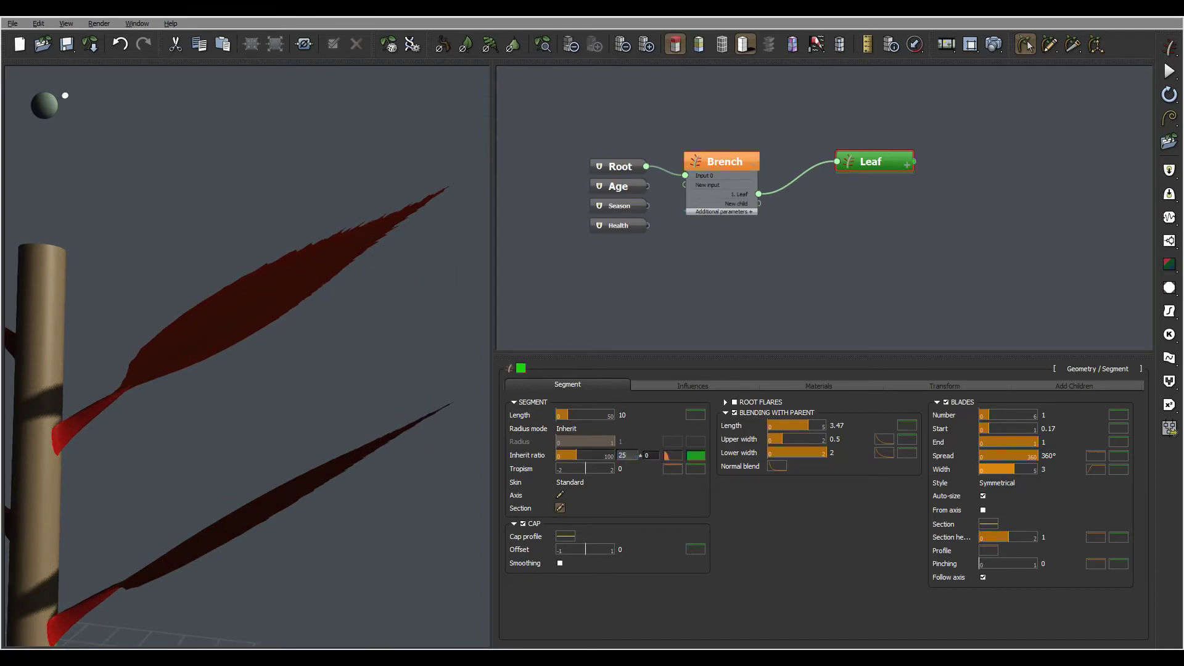
text(25)
key(Return)
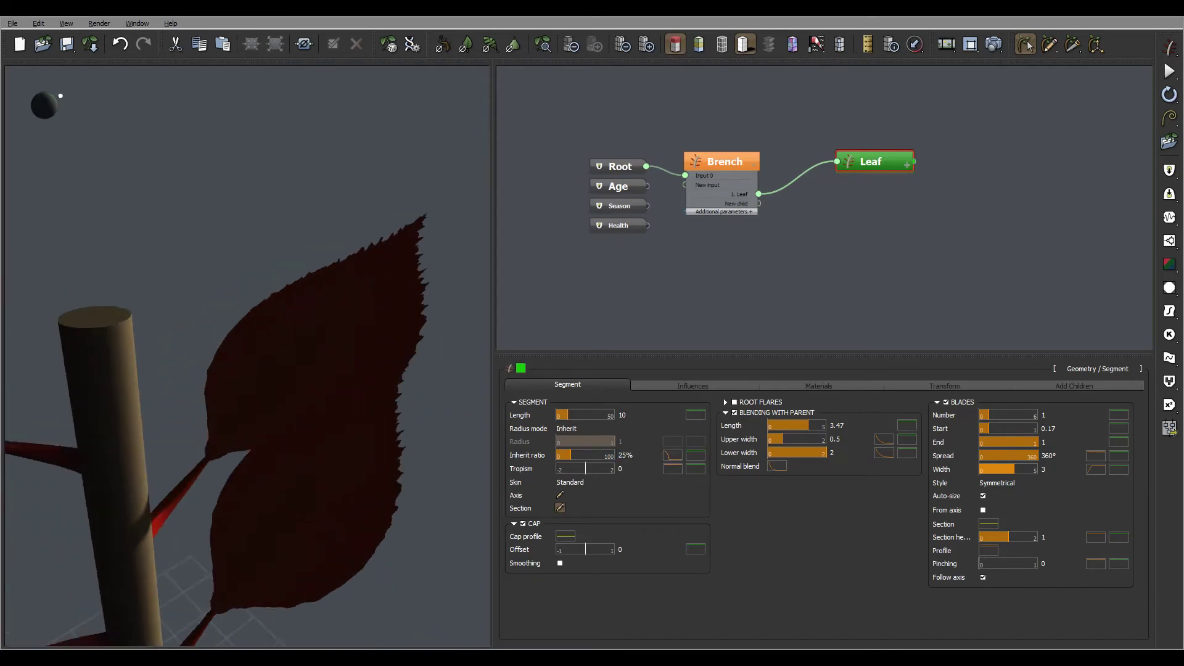